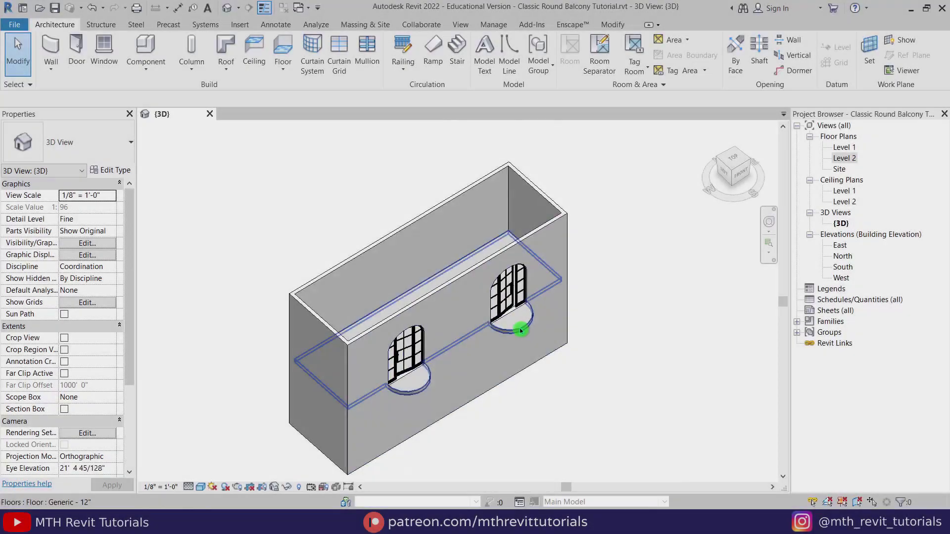
scroll(521, 331, up, 5)
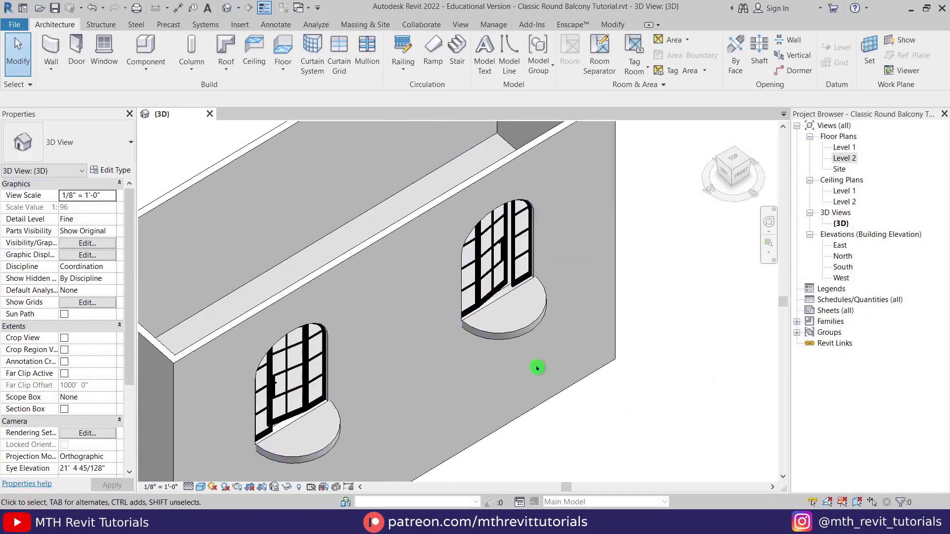
shift+middle_drag(539, 367, 520, 372)
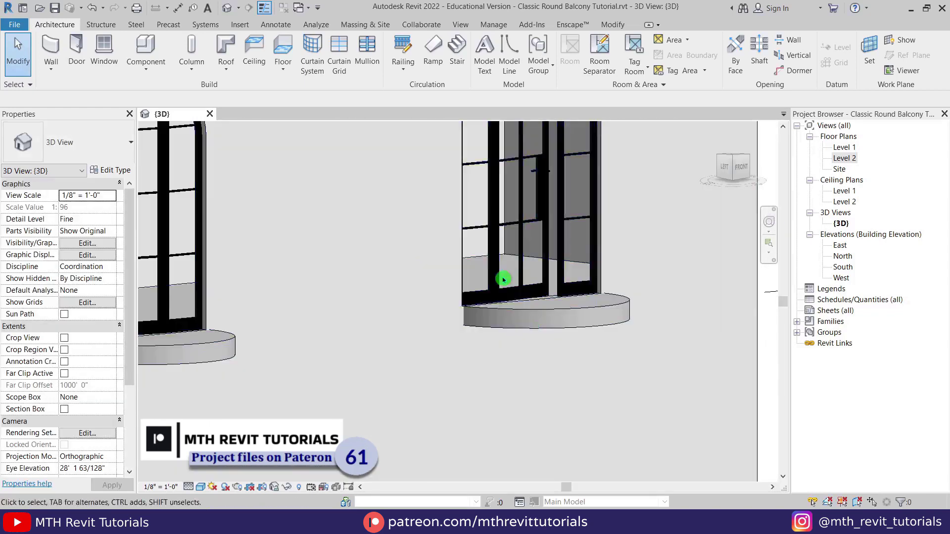
scroll(503, 278, down, 3)
shift+middle_drag(495, 317, 492, 404)
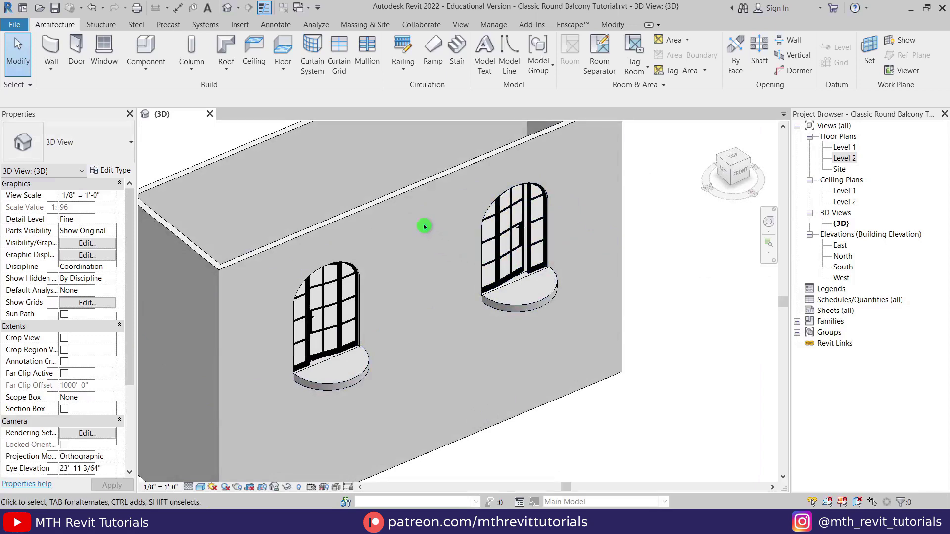
Step: Start an in-place model in the Generic Models category and accept the name Generic Models 1
click(148, 64)
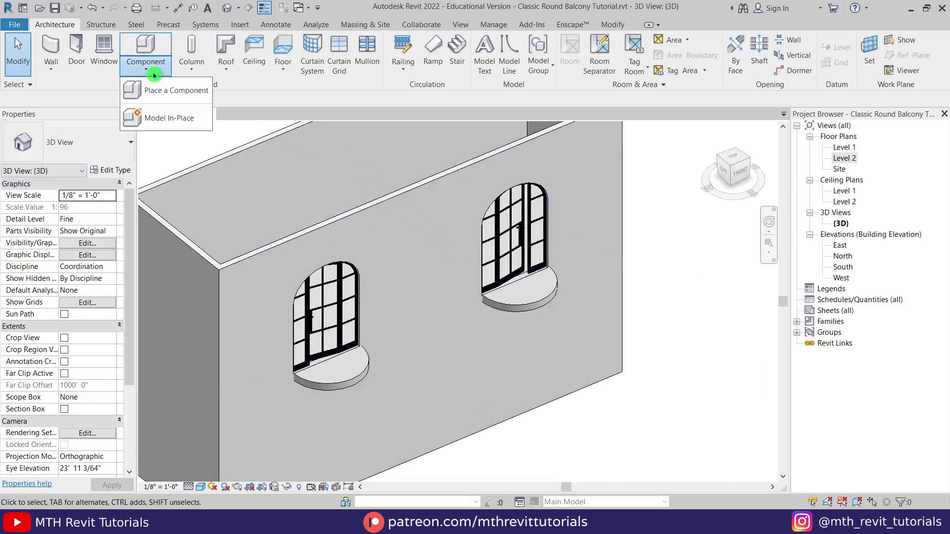
click(171, 124)
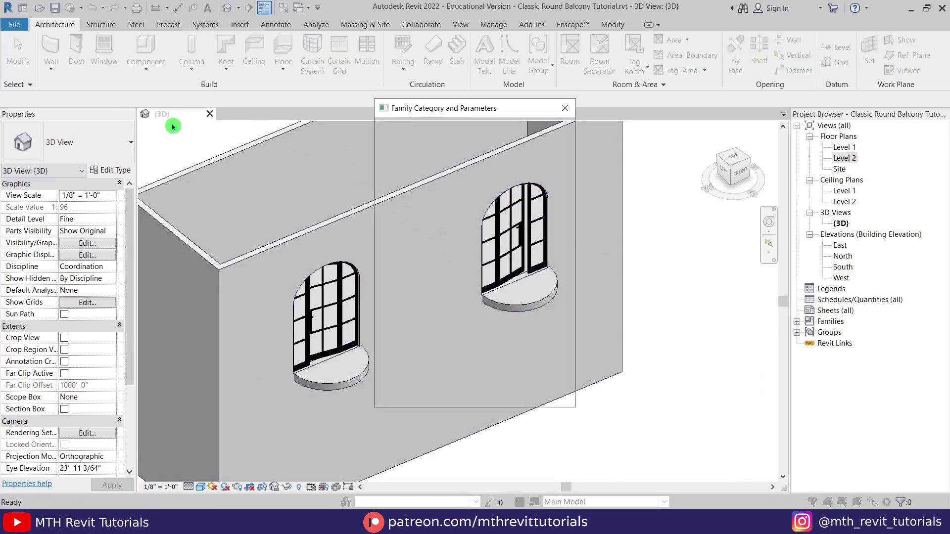
click(415, 232)
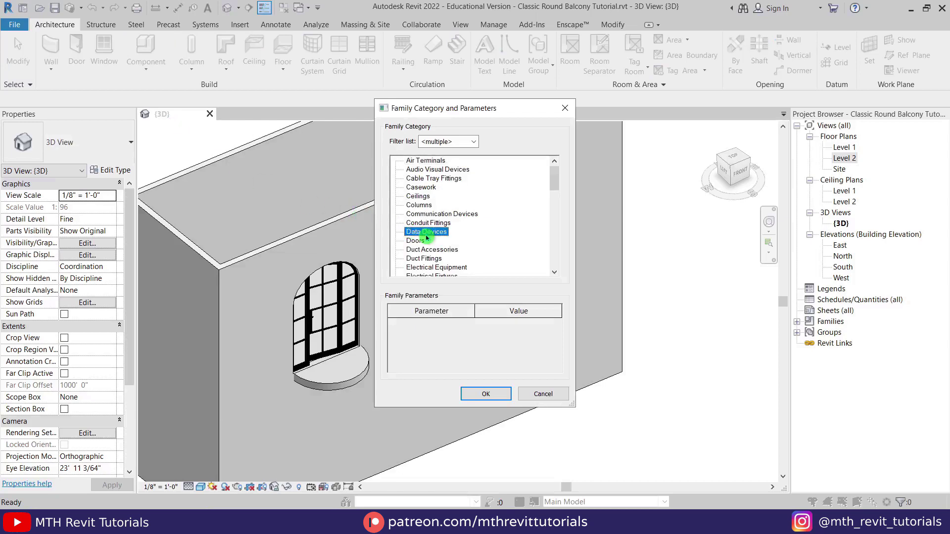
scroll(426, 238, down, 4)
click(426, 238)
click(486, 394)
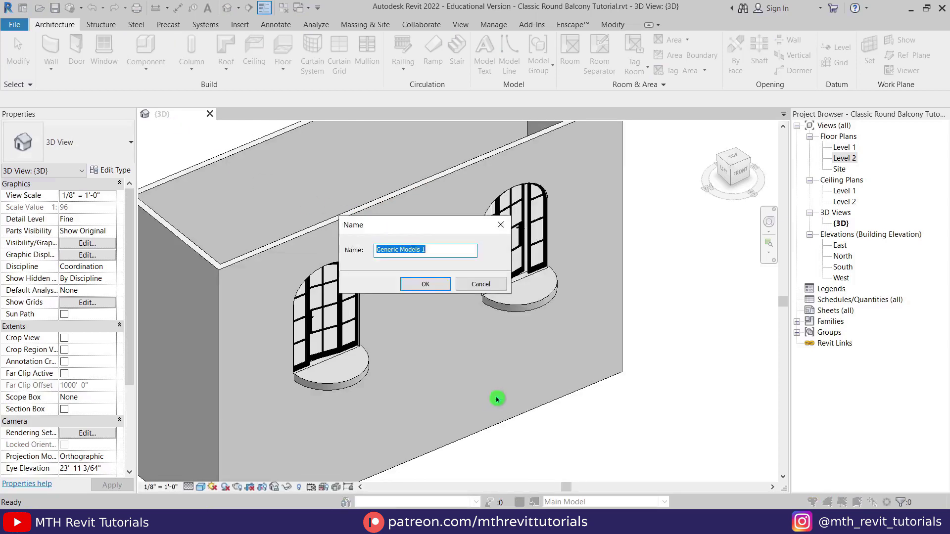
click(425, 285)
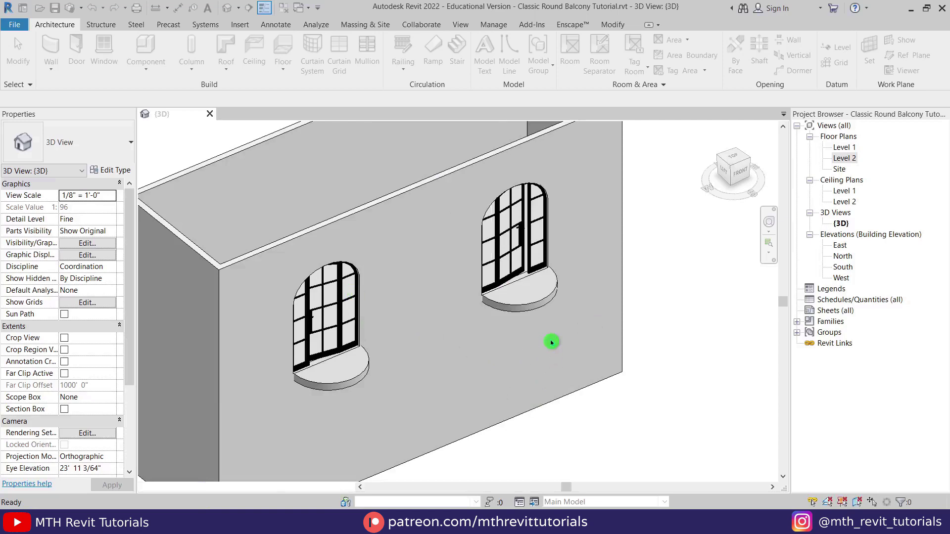
Step: Measure the radius of the right round balcony slab in the Level 2 floor plan with a radial dimension on its arc
scroll(528, 324, up, 1)
scroll(528, 324, up, 4)
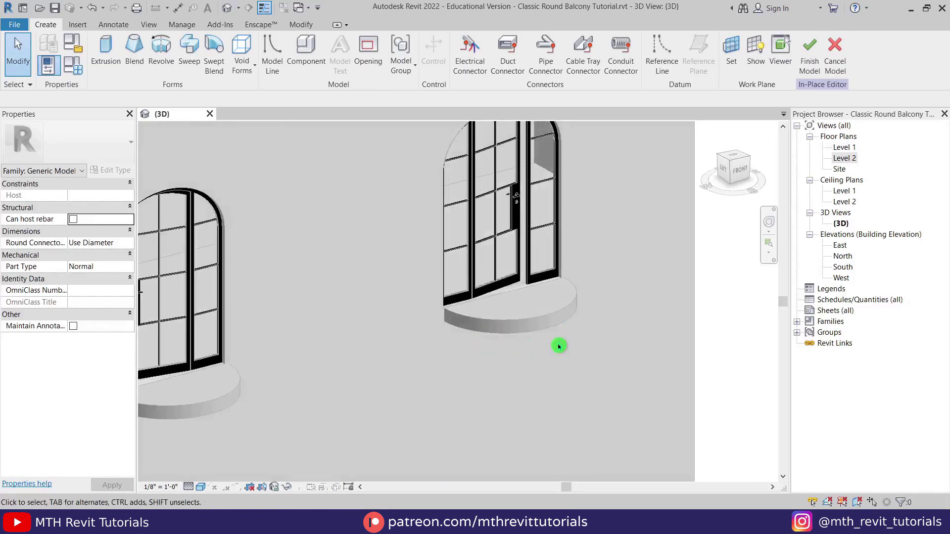
scroll(559, 346, up, 2)
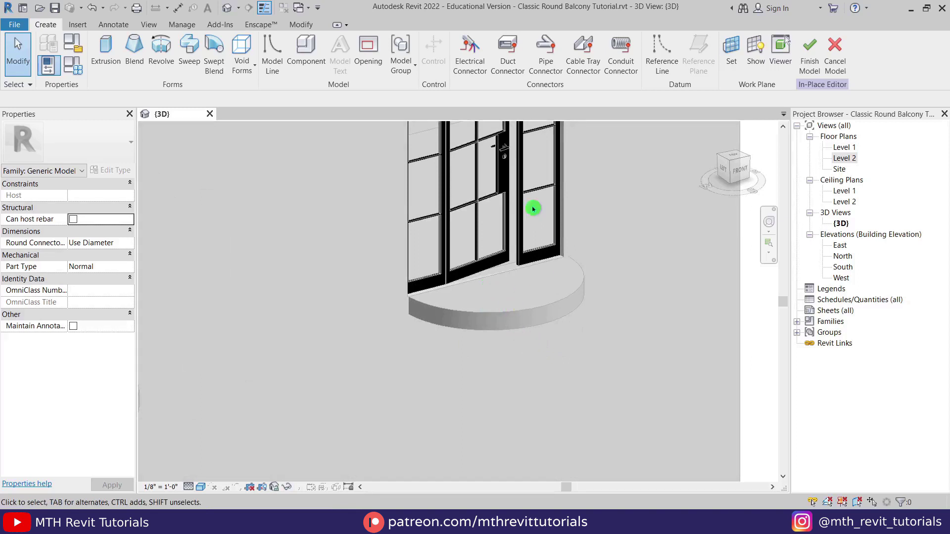
double_click(844, 158)
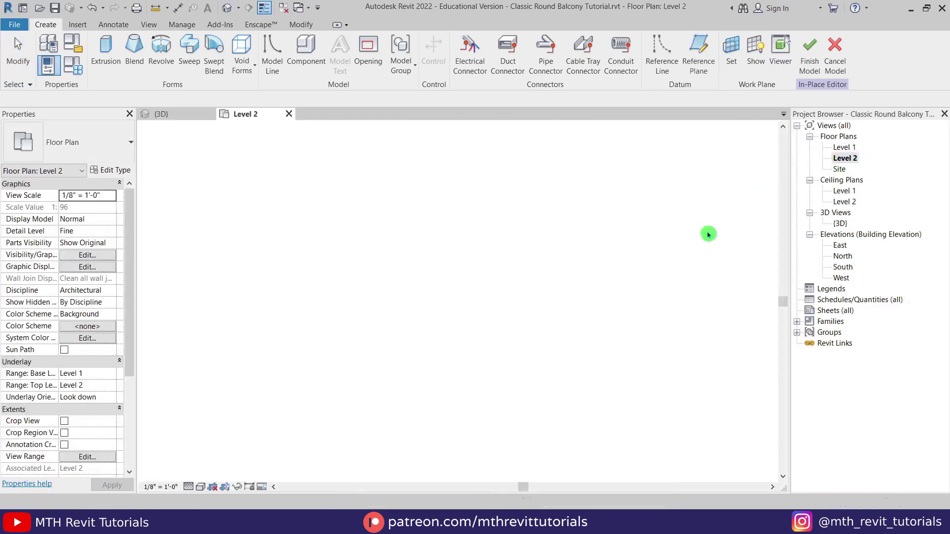
scroll(397, 318, up, 5)
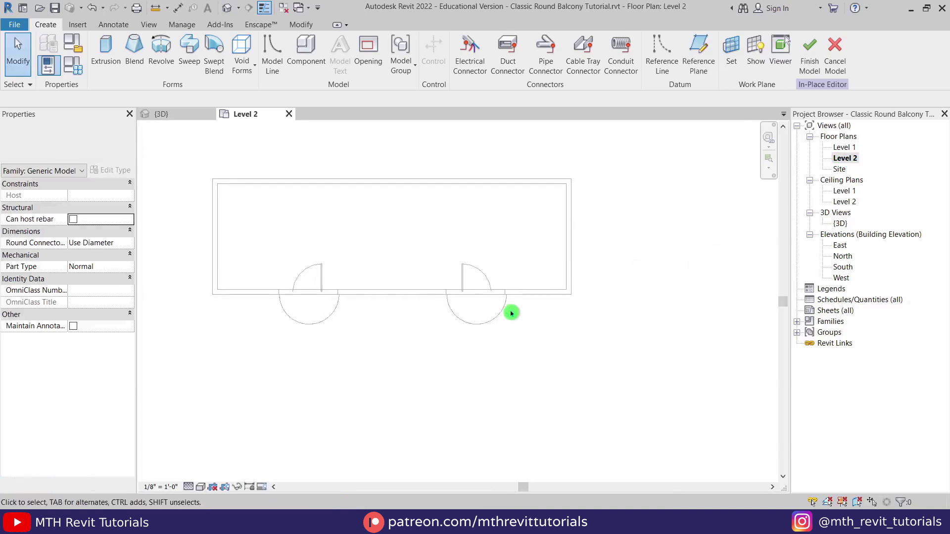
scroll(440, 317, up, 2)
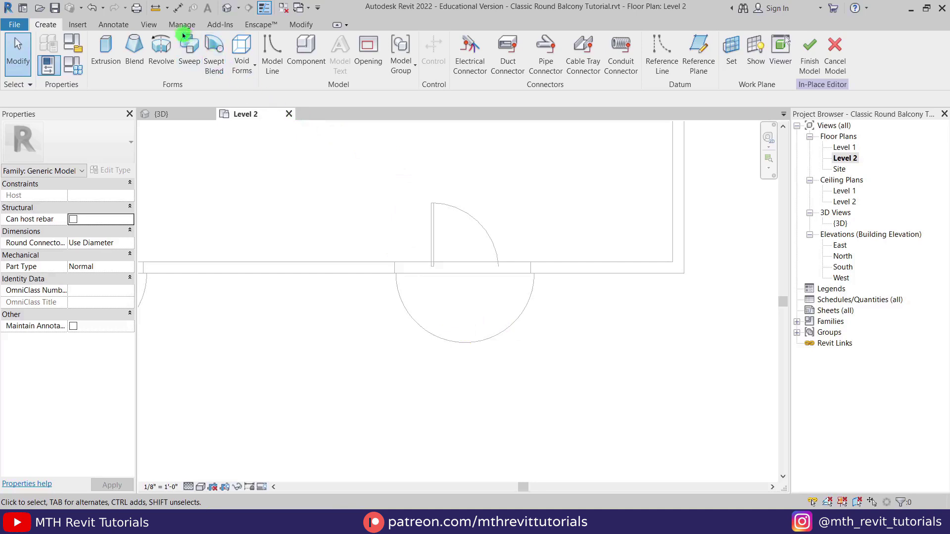
click(180, 8)
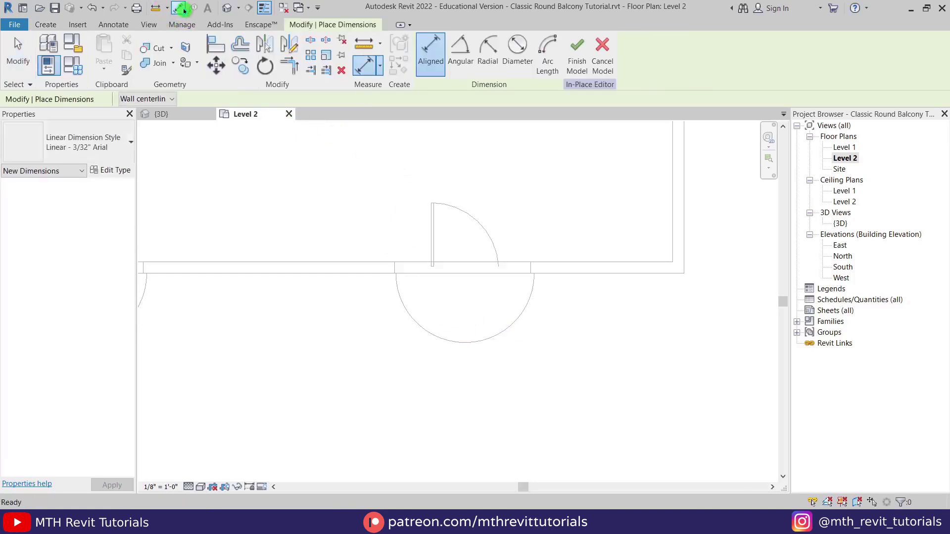
click(488, 73)
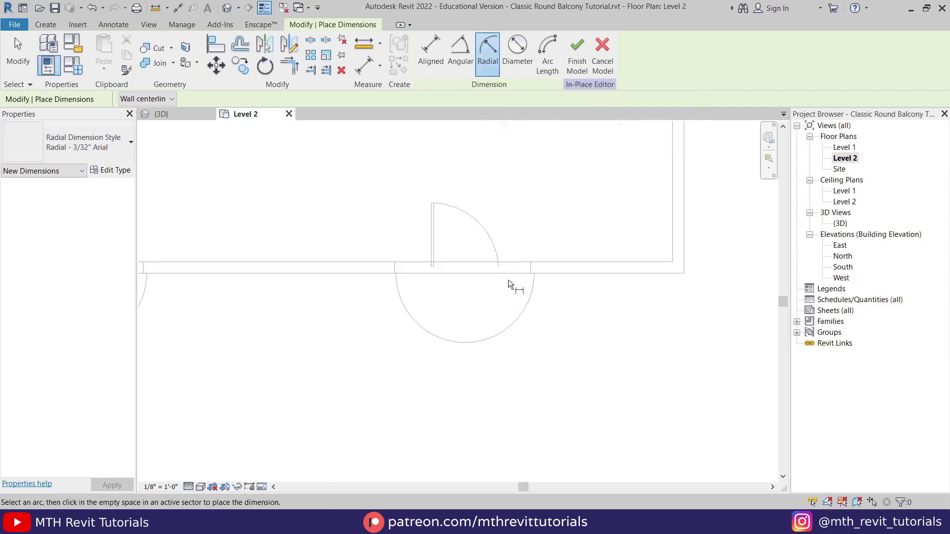
click(518, 318)
click(565, 370)
scroll(542, 323, up, 2)
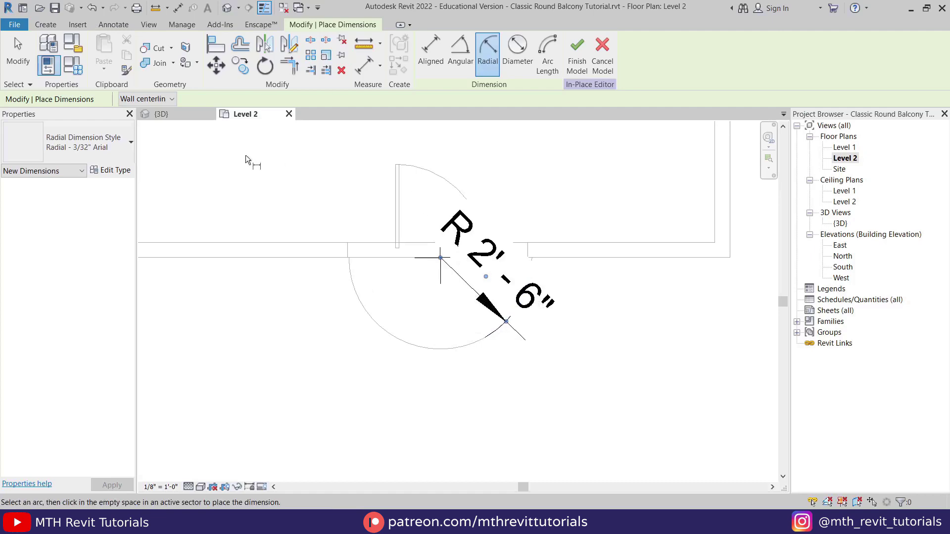
Step: Return to the 3D view and delete the radial dimension on the balcony slab
click(180, 115)
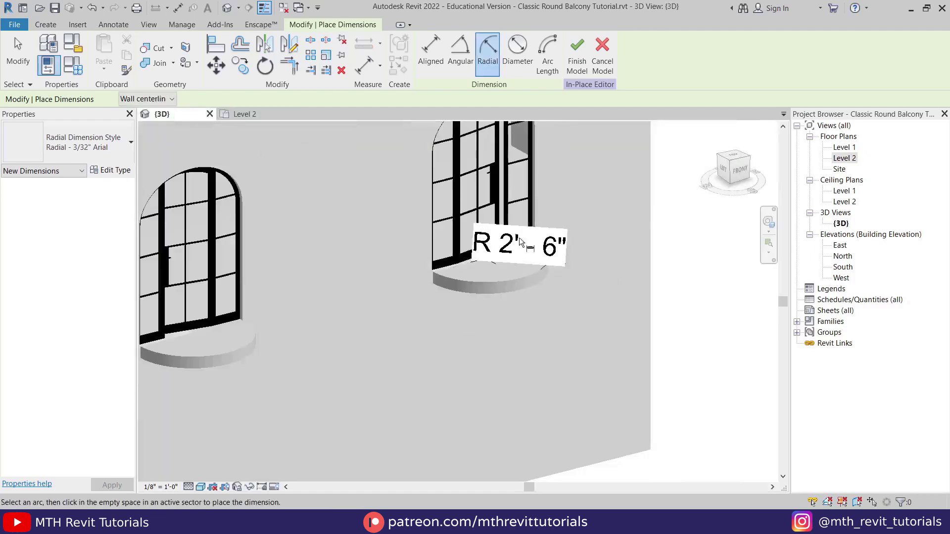
key(Escape)
click(567, 252)
key(Delete)
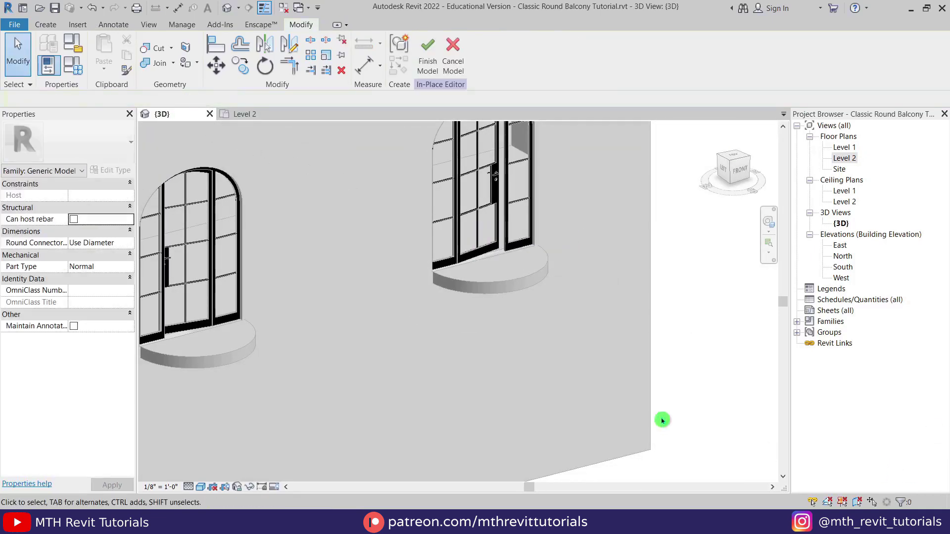
Step: Turn the 3D view to the front and start a Revolve with its work plane picked on the front wall face
shift+middle_drag(607, 358, 504, 277)
click(732, 169)
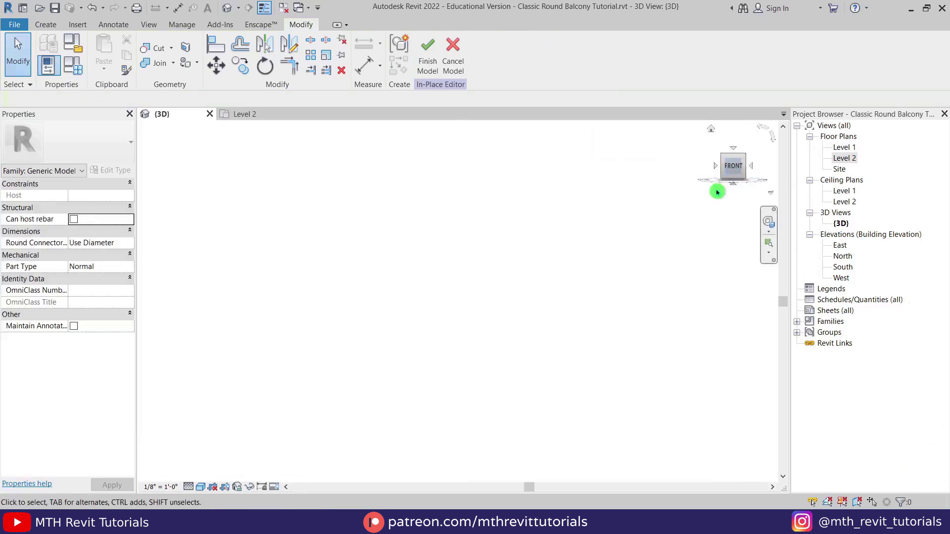
scroll(515, 348, up, 10)
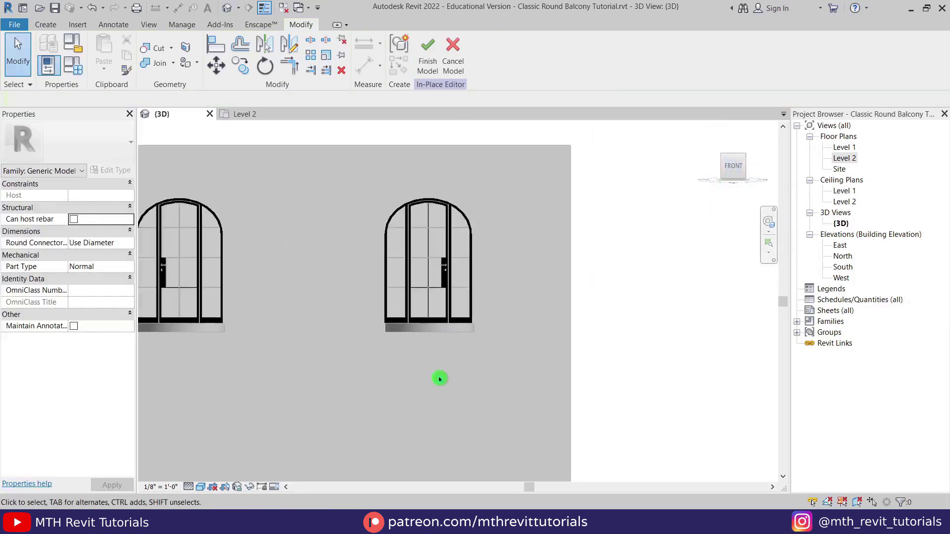
scroll(469, 246, up, 1)
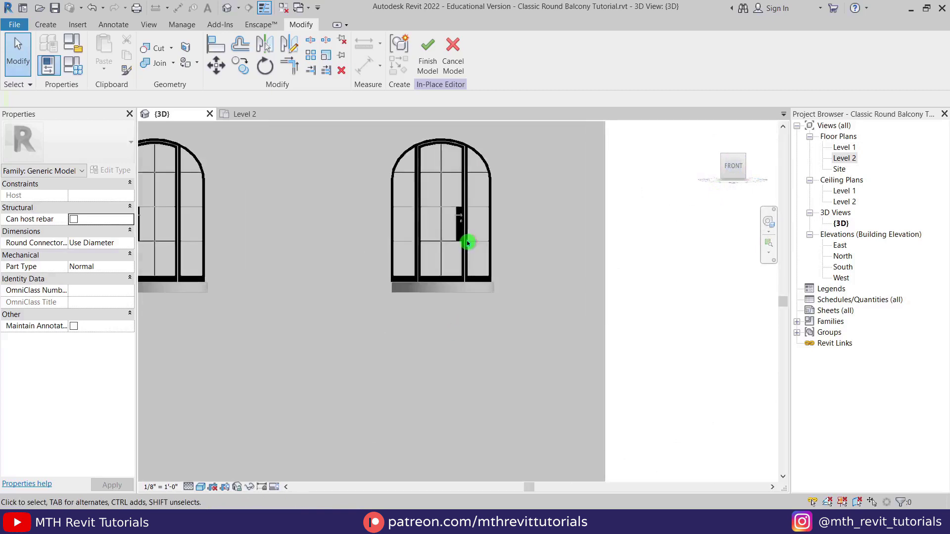
click(48, 25)
click(161, 61)
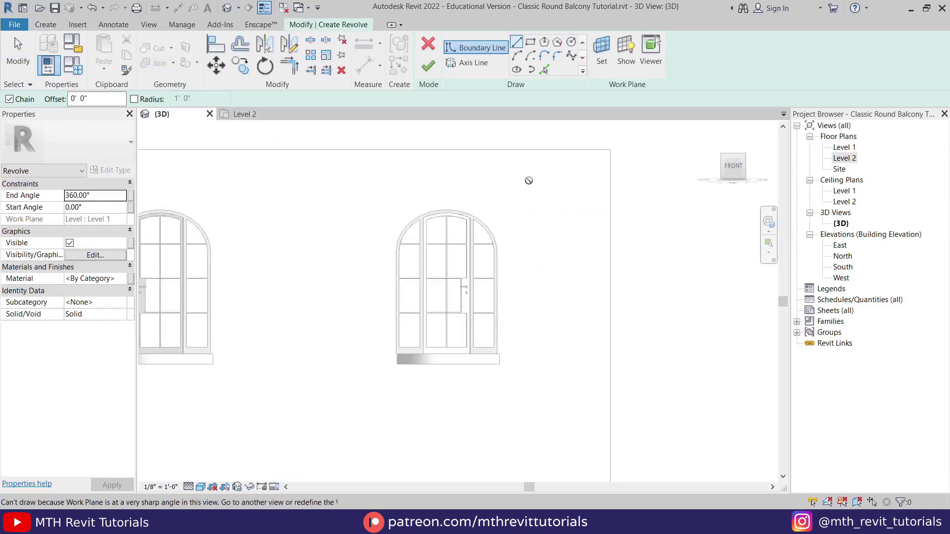
click(601, 70)
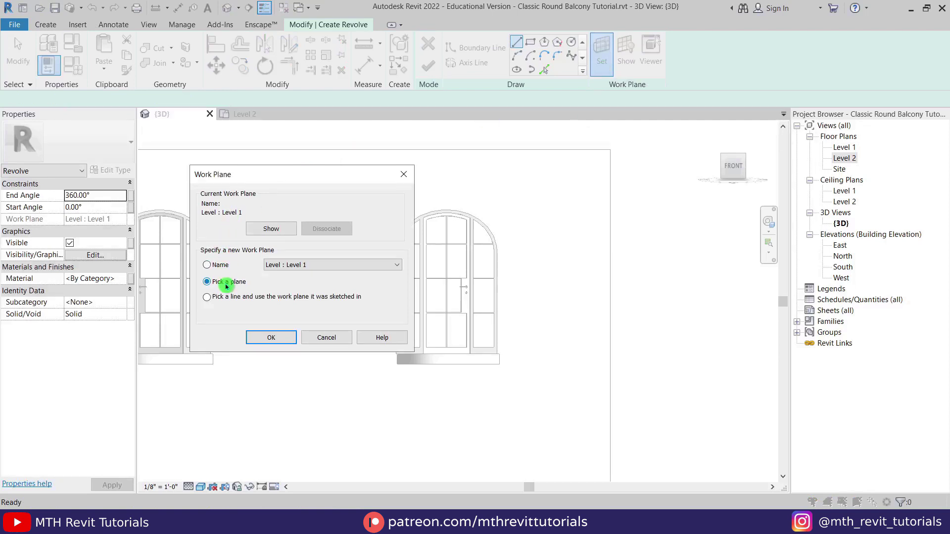
click(262, 337)
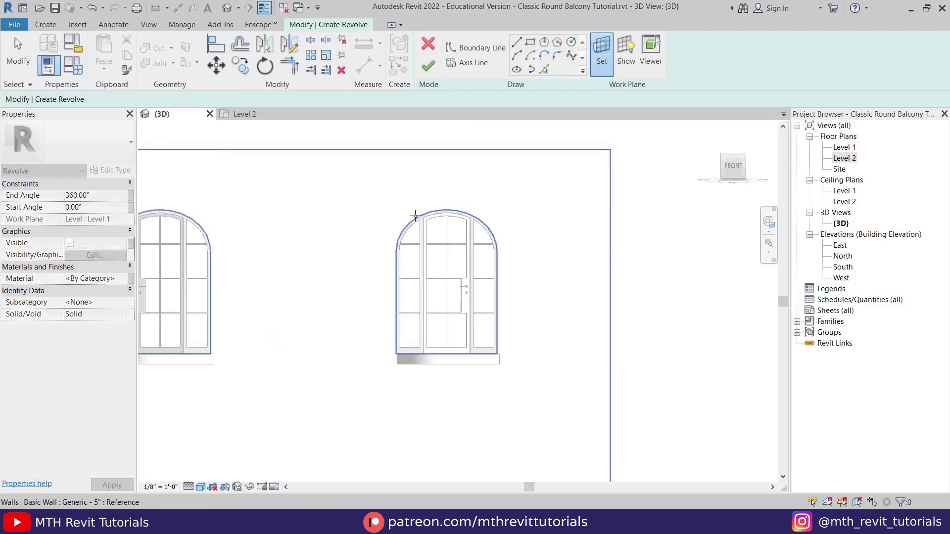
click(415, 216)
Step: Sketch a vertical boundary line 2' 6" long downward from the midpoint of the right balcony slab's bottom edge
scroll(466, 329, up, 1)
middle_drag(471, 396, 438, 328)
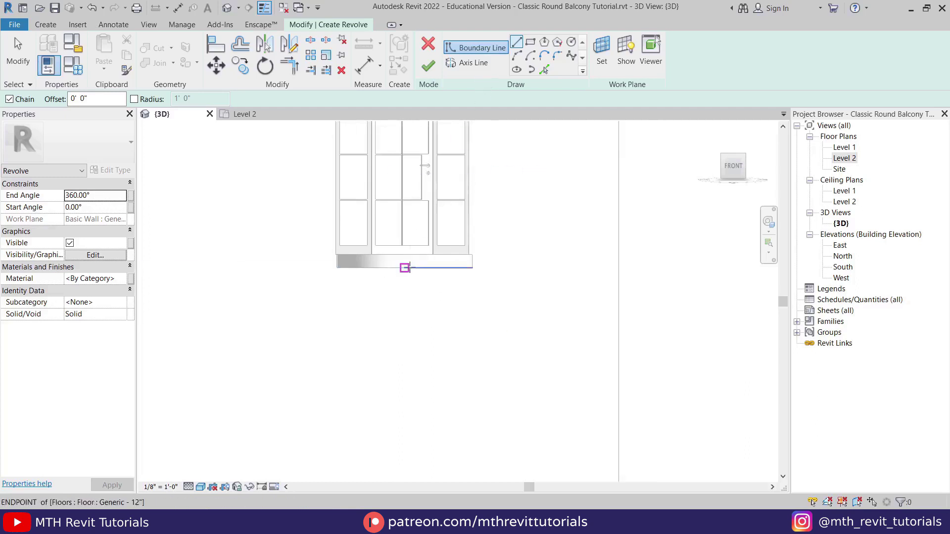
click(404, 267)
text(2)
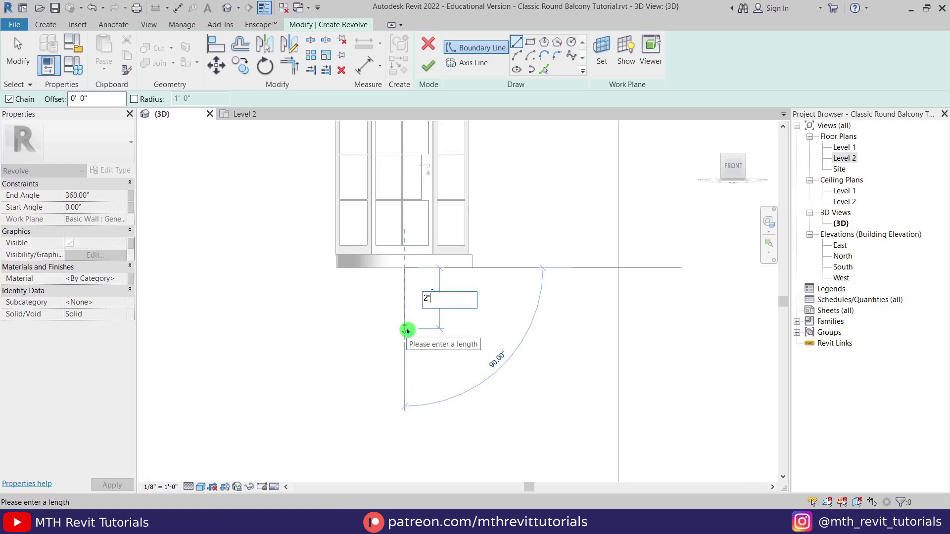
key(Return)
scroll(432, 267, up, 2)
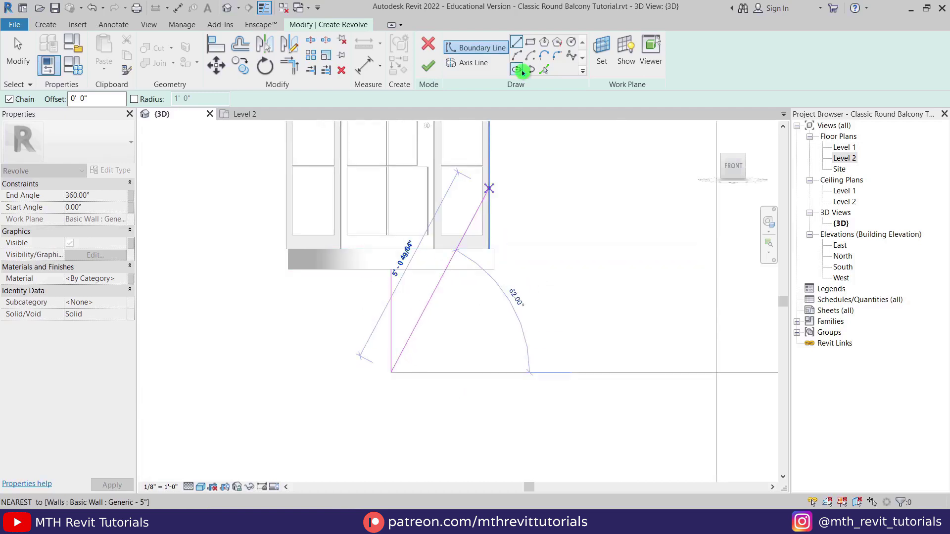
Step: Close the profile as a quarter circle with a 2' 6" radius arc to the slab's right end and a line along its underside
click(517, 57)
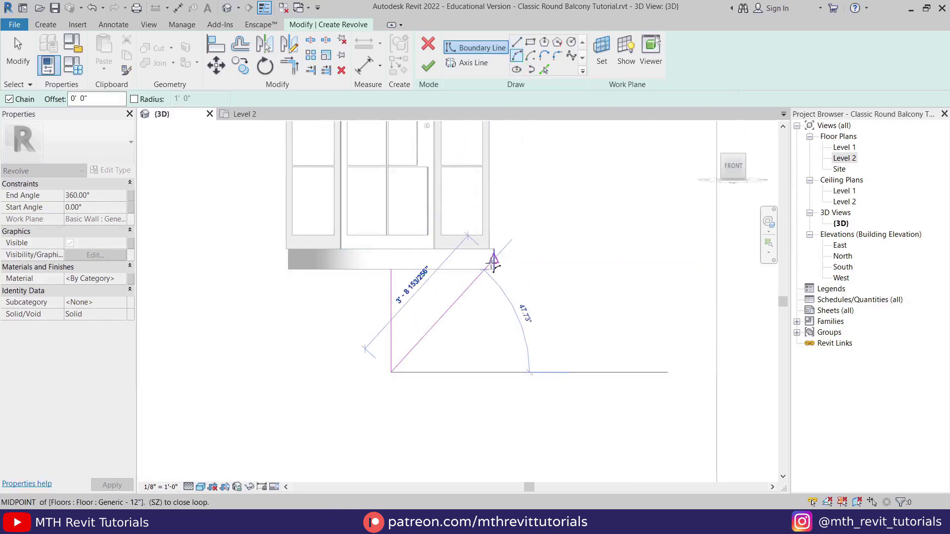
click(494, 269)
click(483, 317)
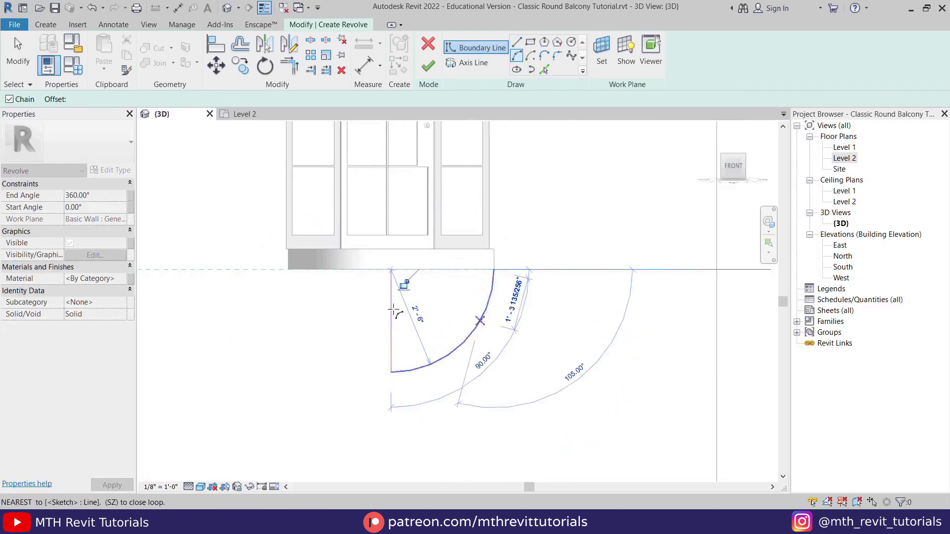
click(517, 42)
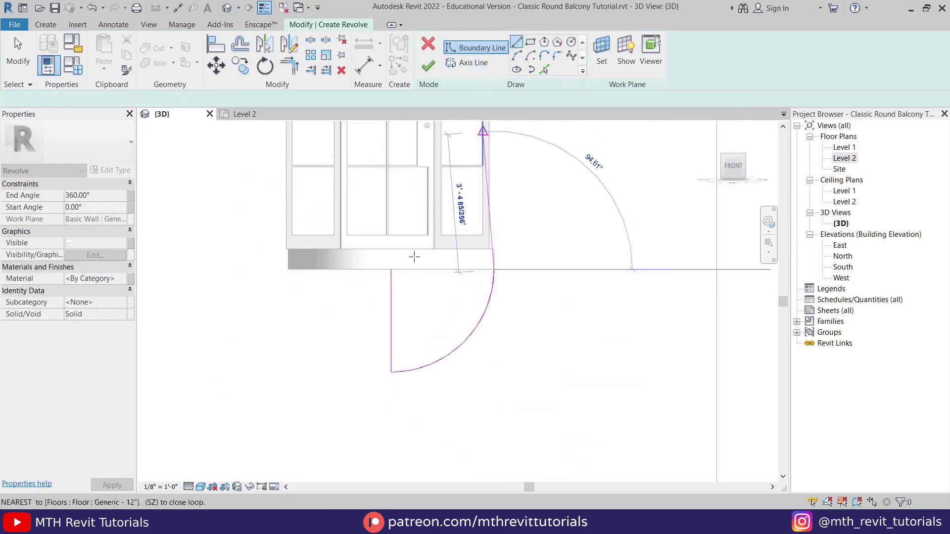
click(391, 271)
key(Escape)
key(Escape)
mouse_move(350, 406)
mouse_down()
mouse_move(471, 346)
mouse_move(533, 265)
mouse_up()
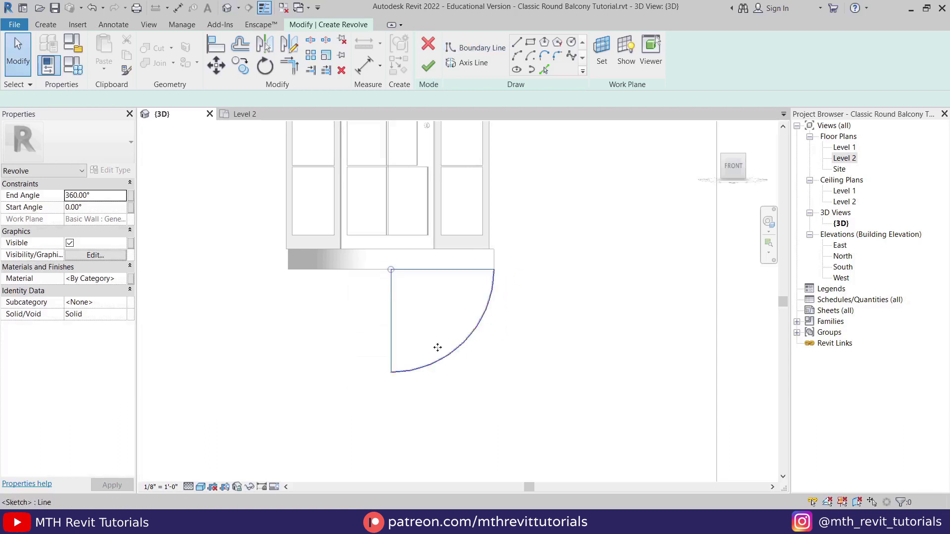
click(427, 329)
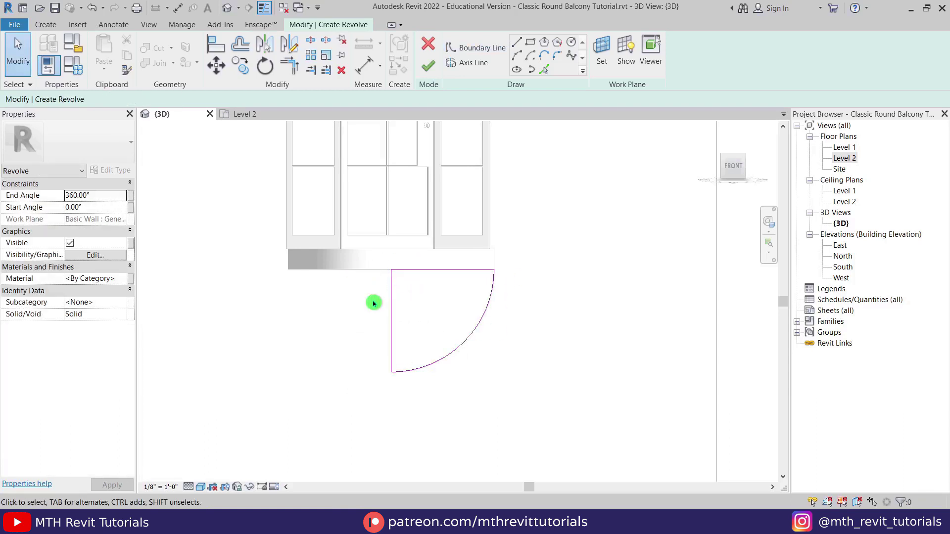
Step: Draw a vertical axis line above the quarter circle, aligned with its straight vertical side, and finish the revolve sketch
click(475, 65)
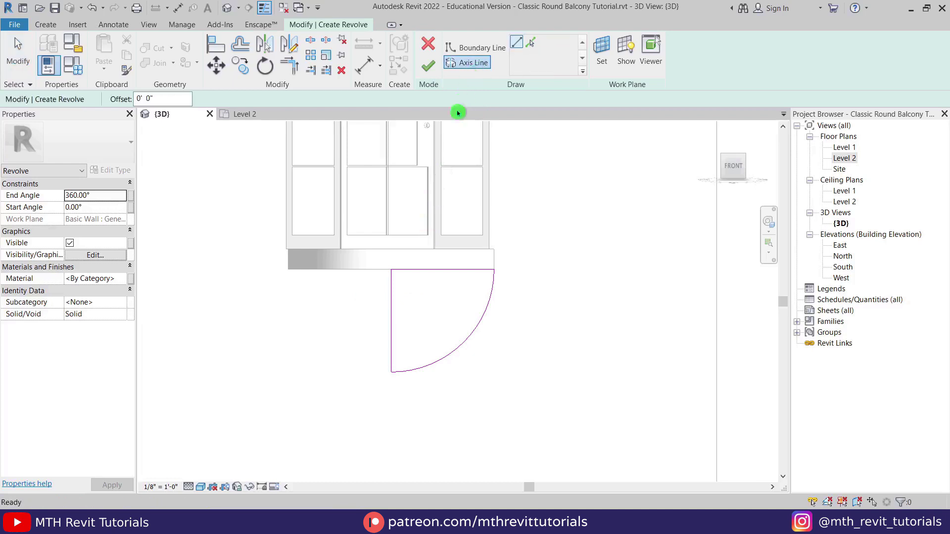
scroll(390, 268, up, 2)
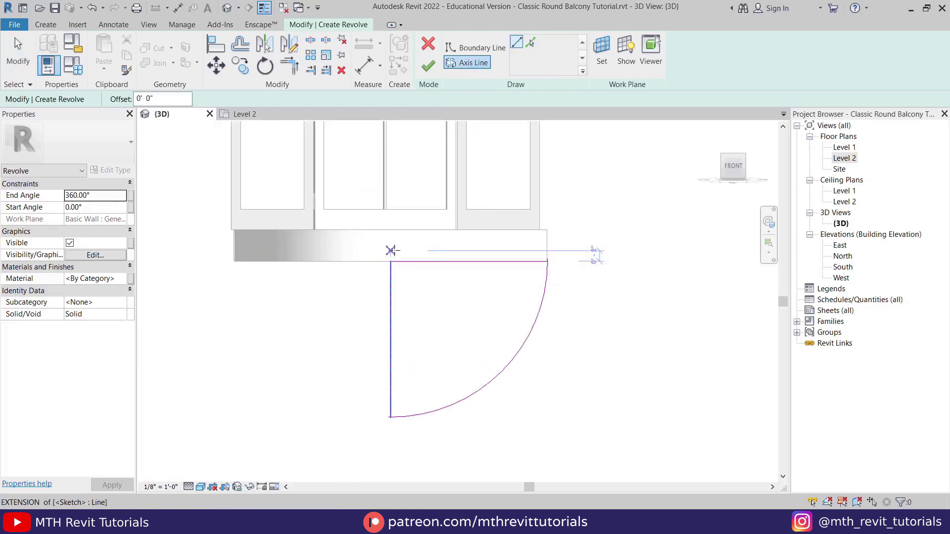
scroll(391, 251, up, 1)
click(390, 246)
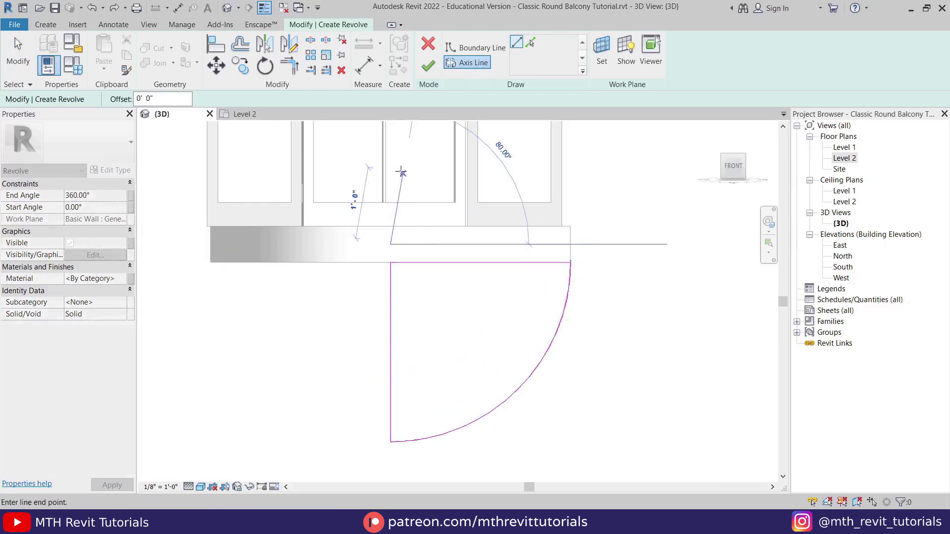
click(390, 165)
scroll(444, 261, down, 2)
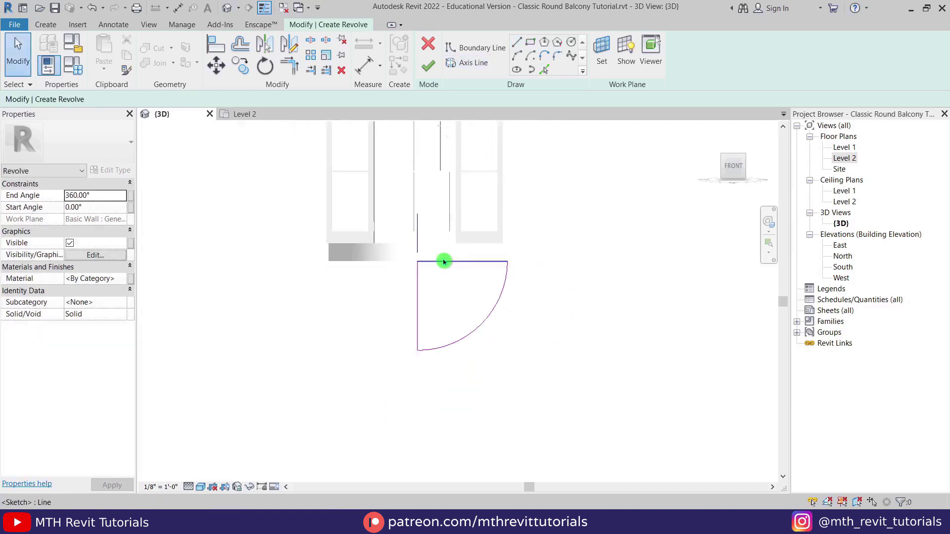
click(430, 68)
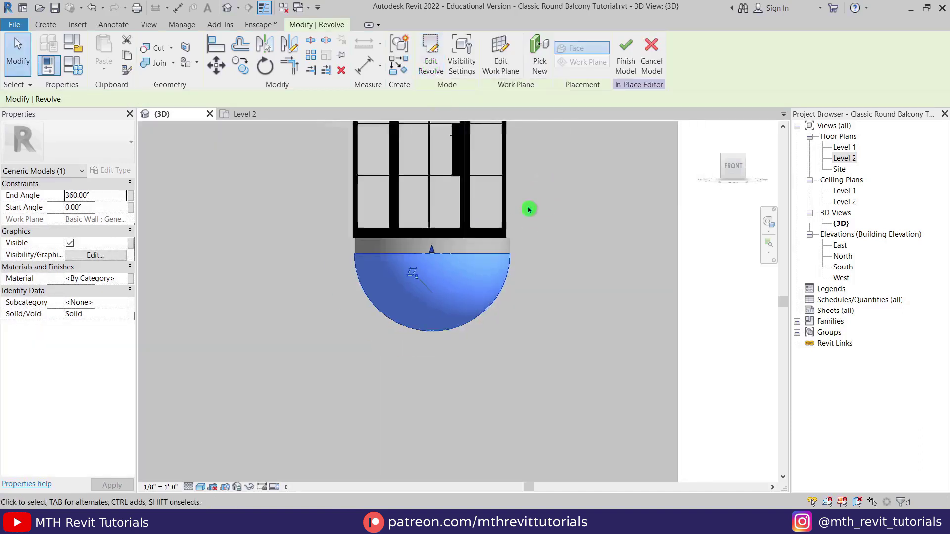
Step: Orbit the 3D view to a corner view of the balcony and show the model in wireframe
scroll(528, 206, down, 2)
mouse_move(590, 193)
shift+middle_down()
mouse_move(573, 222)
mouse_move(478, 277)
mouse_move(513, 328)
mouse_move(471, 347)
shift+middle_up()
click(523, 283)
scroll(524, 282, up, 1)
key(w)
key(f)
scroll(482, 265, up, 3)
click(305, 222)
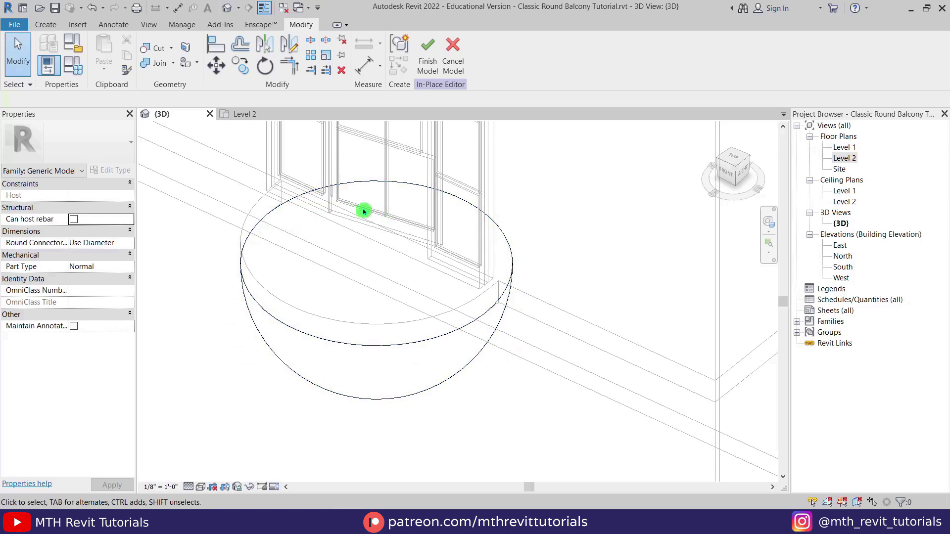
middle_drag(387, 330, 396, 352)
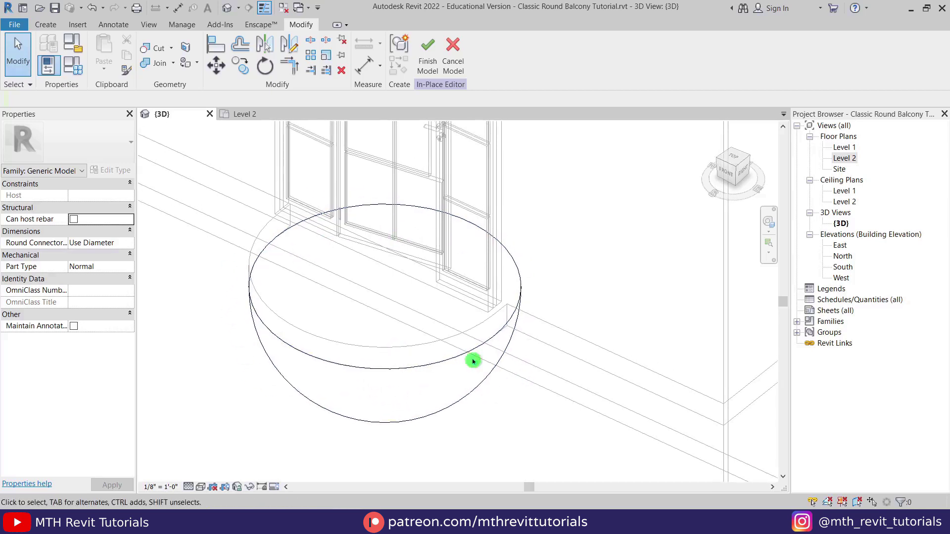
Step: Set the revolved form's end angle to 180°
click(443, 360)
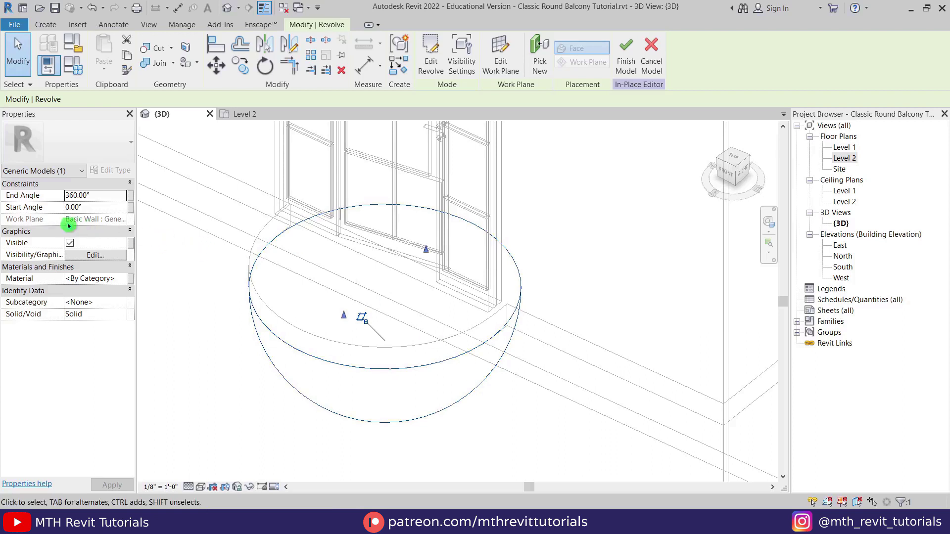
click(115, 200)
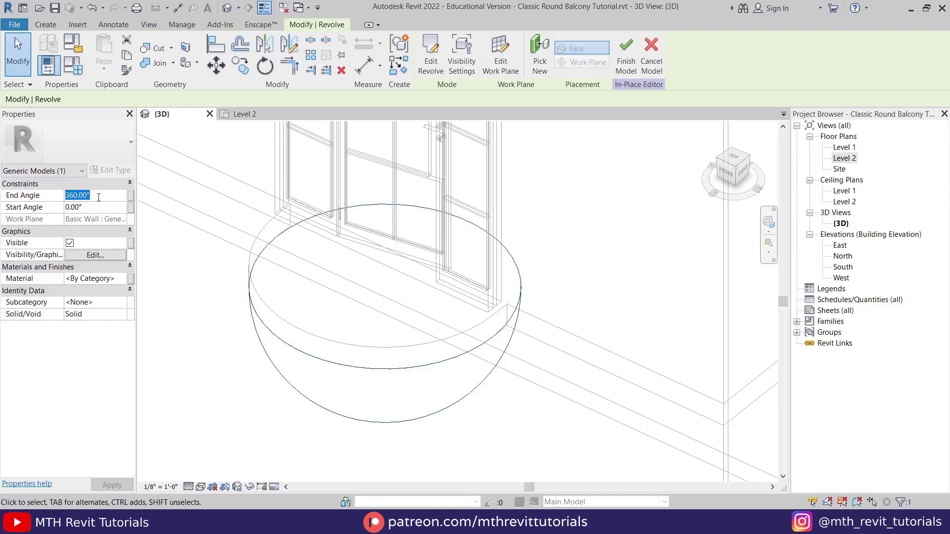
text(18)
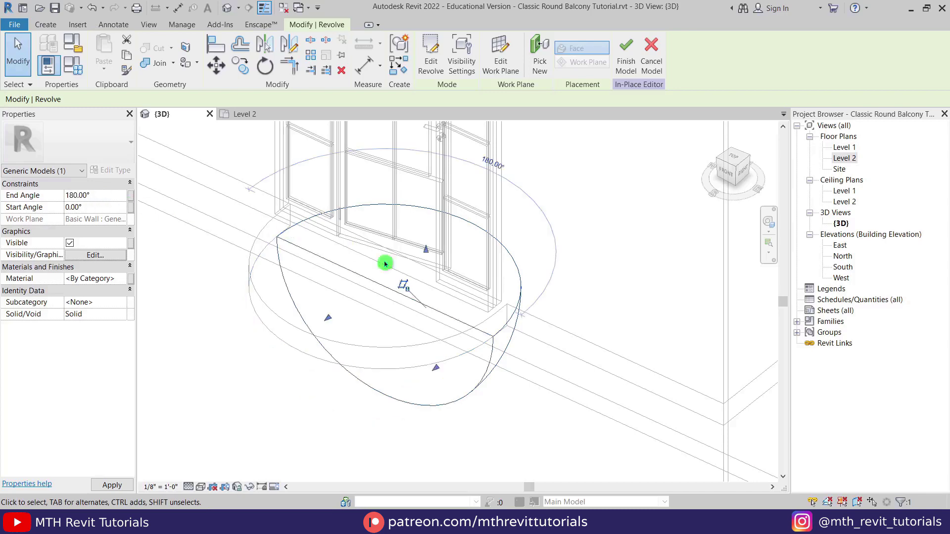
click(584, 296)
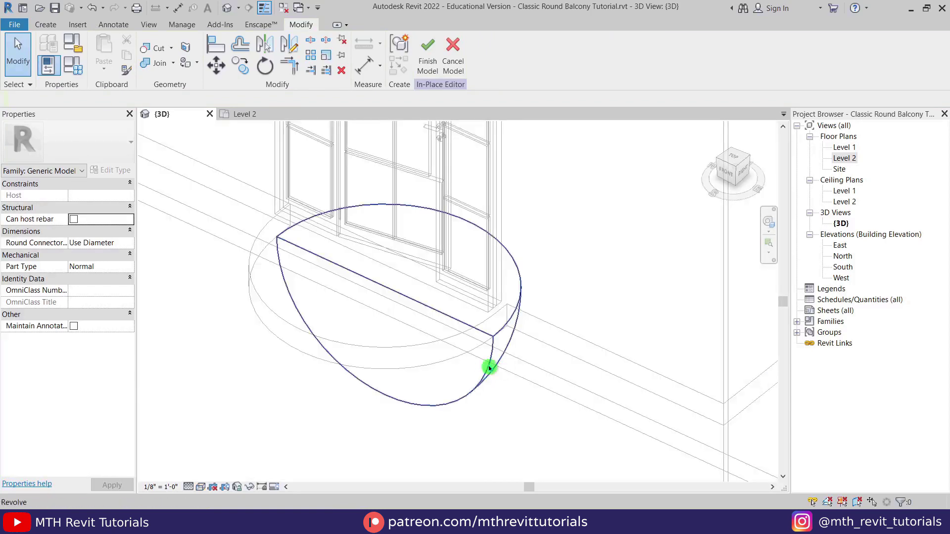
Step: Reverse the 180° revolve so the half dome lies on the outer side of the wall beneath the slab
click(490, 369)
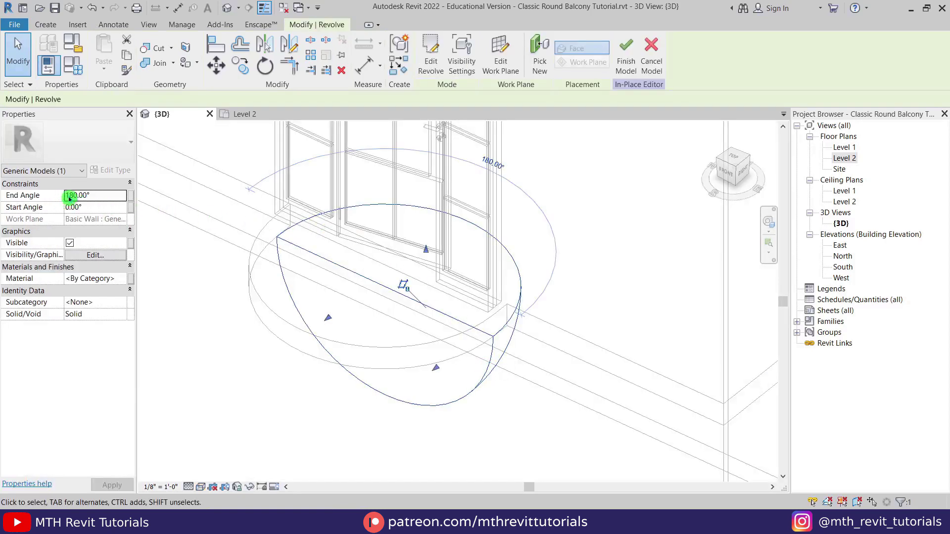
click(132, 267)
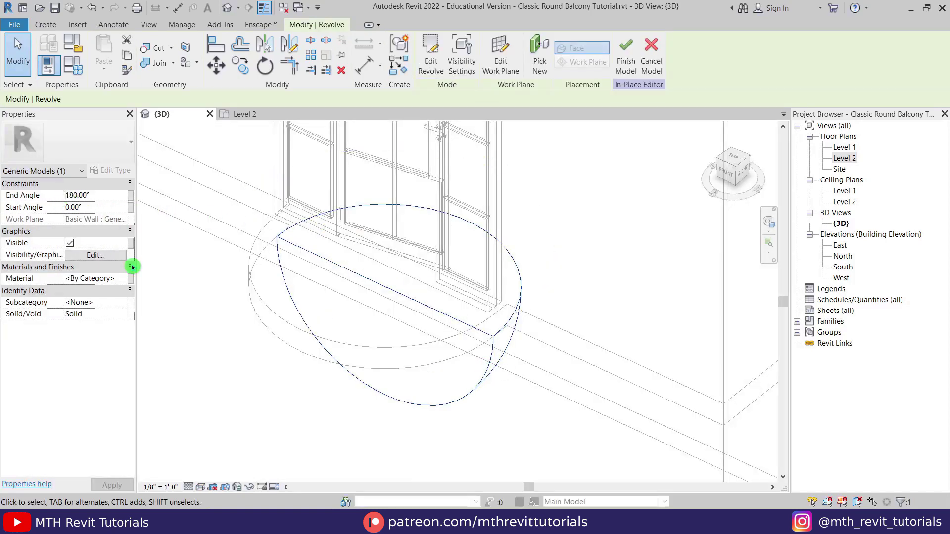
click(566, 328)
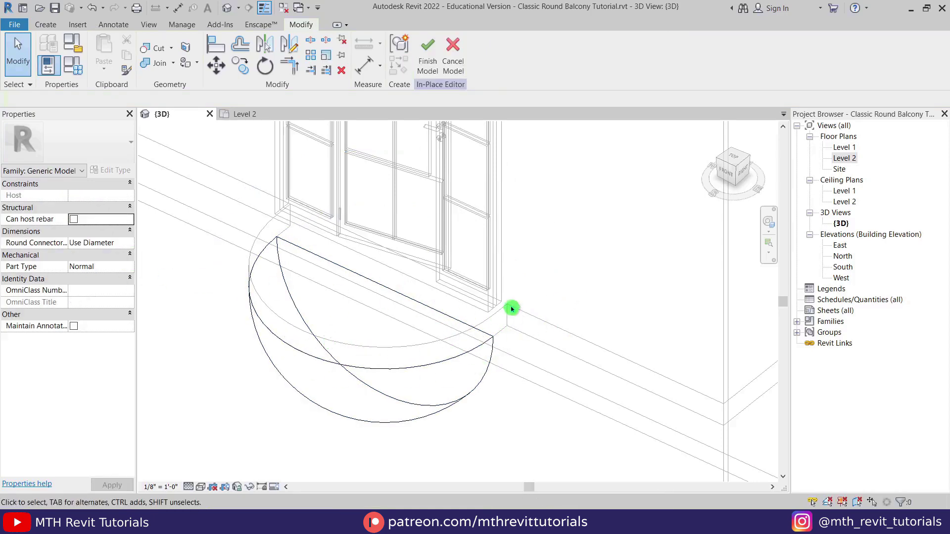
Step: Return the view to shaded display, orbit to the balcony's front, and compare the half dome with the reference image in Picasa Photo Viewer
key(s)
key(d)
scroll(436, 353, down, 1)
shift+middle_drag(420, 354, 375, 360)
shift+middle_drag(338, 390, 405, 335)
scroll(364, 340, up, 2)
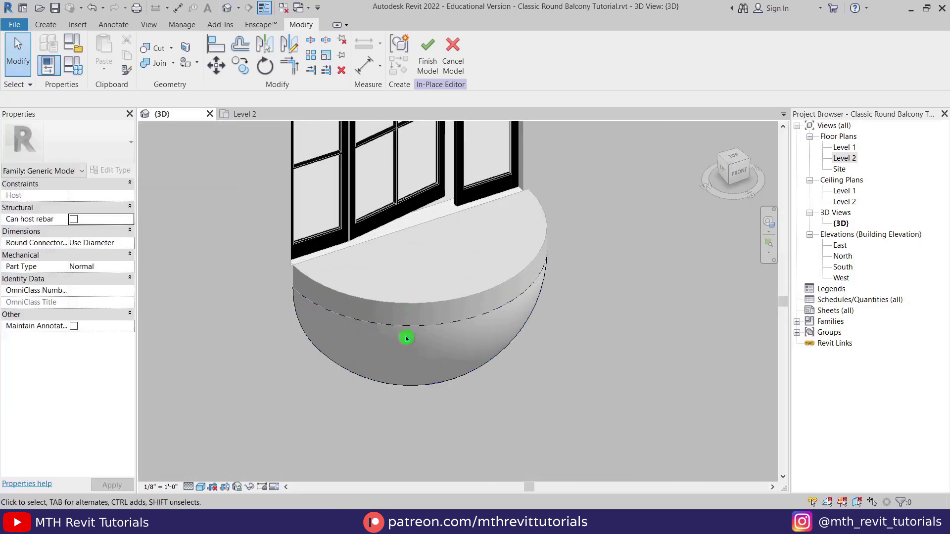
key(alt+Tab)
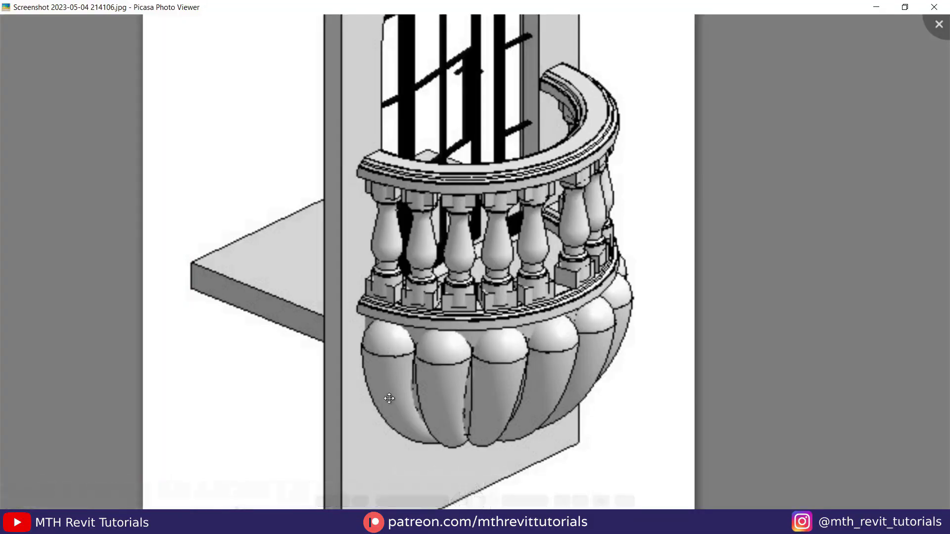
key(alt+Tab)
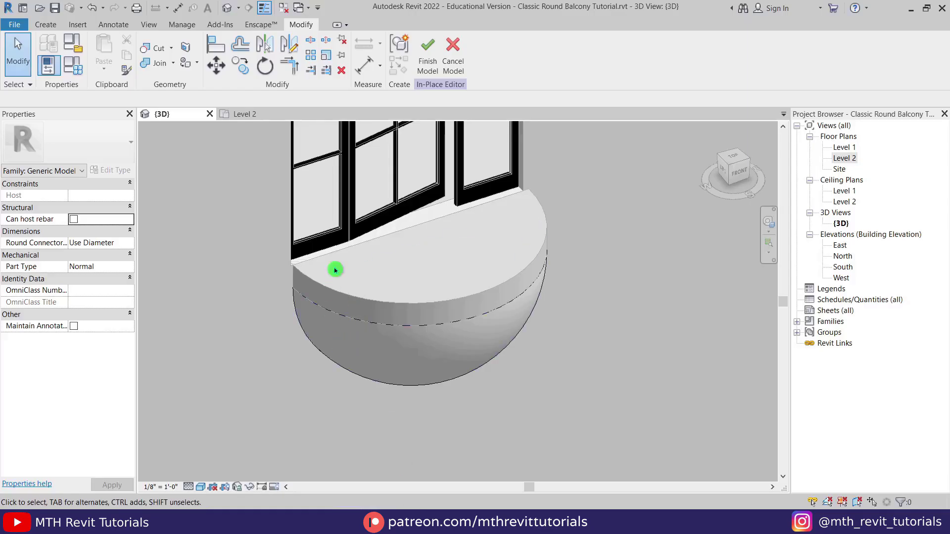
Step: Start a Swept Blend and pick the half dome's curved quarter-circle edge along the wall as its path
click(45, 24)
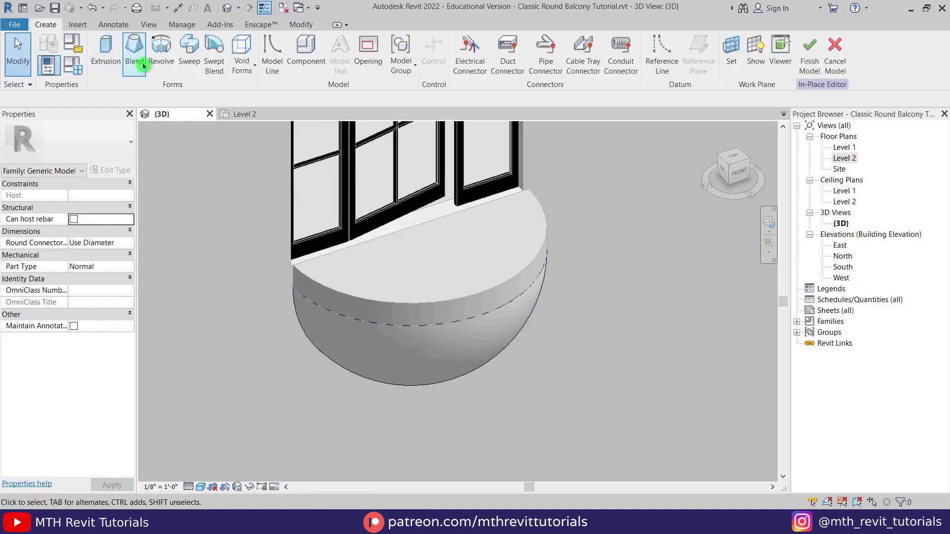
click(214, 59)
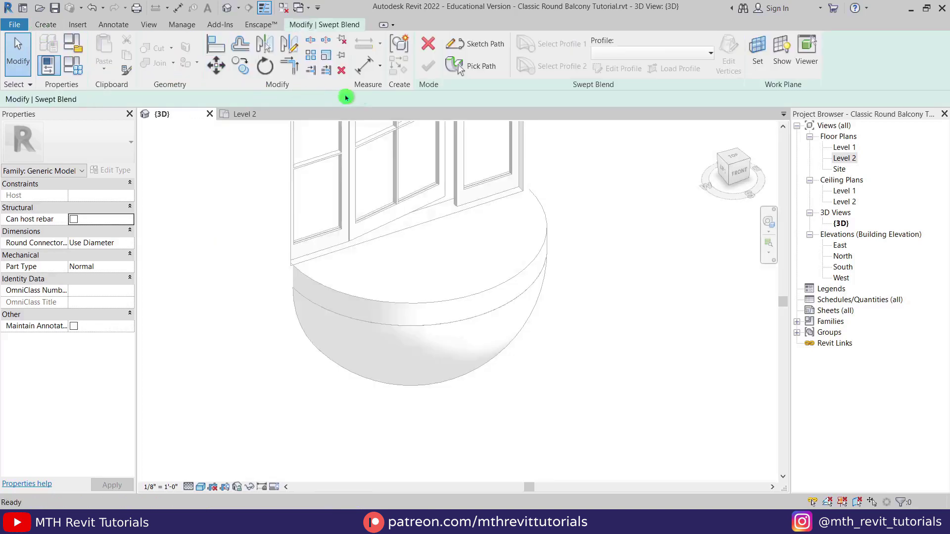
click(474, 66)
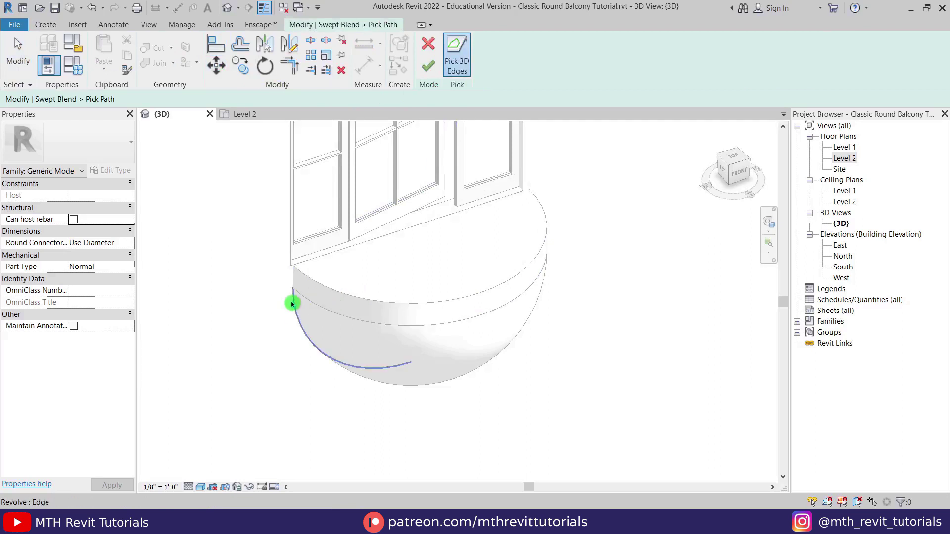
scroll(293, 304, up, 2)
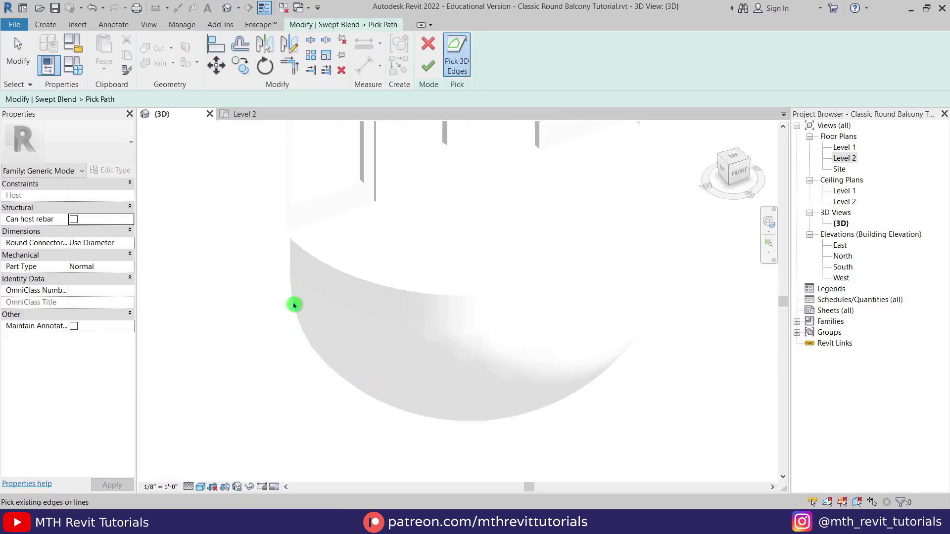
click(293, 304)
scroll(300, 297, up, 3)
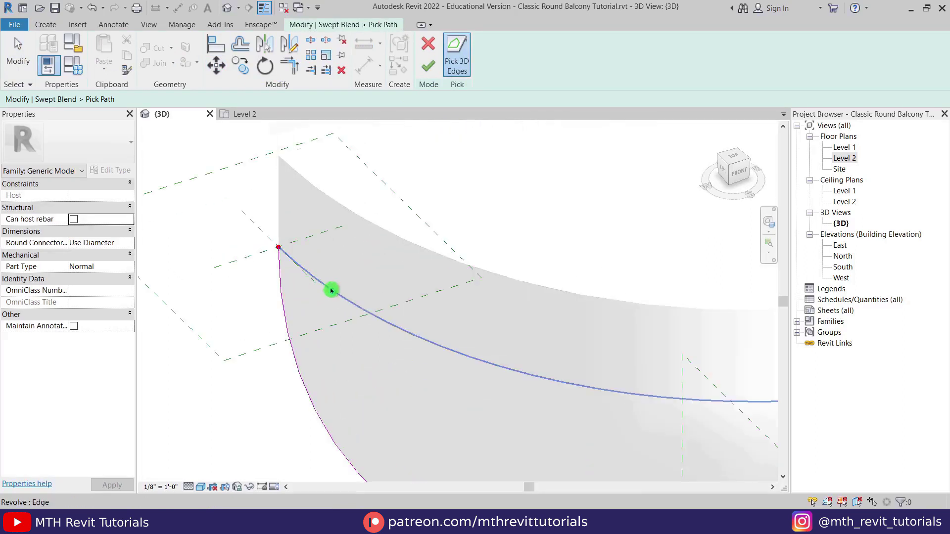
scroll(328, 288, down, 3)
shift+middle_drag(324, 287, 363, 246)
click(428, 69)
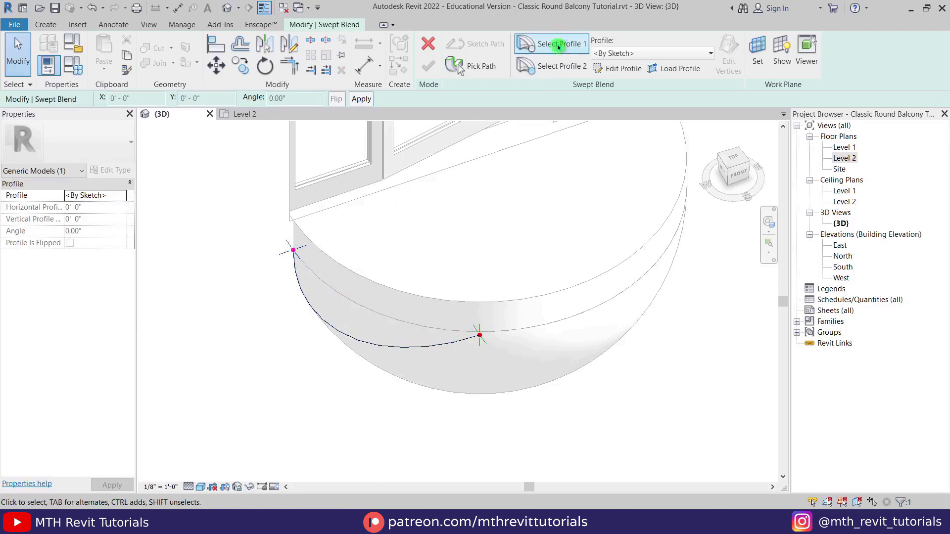
Step: Open the swept blend's first profile at the slab end for sketching and turn the 3D view to the top
scroll(367, 252, up, 1)
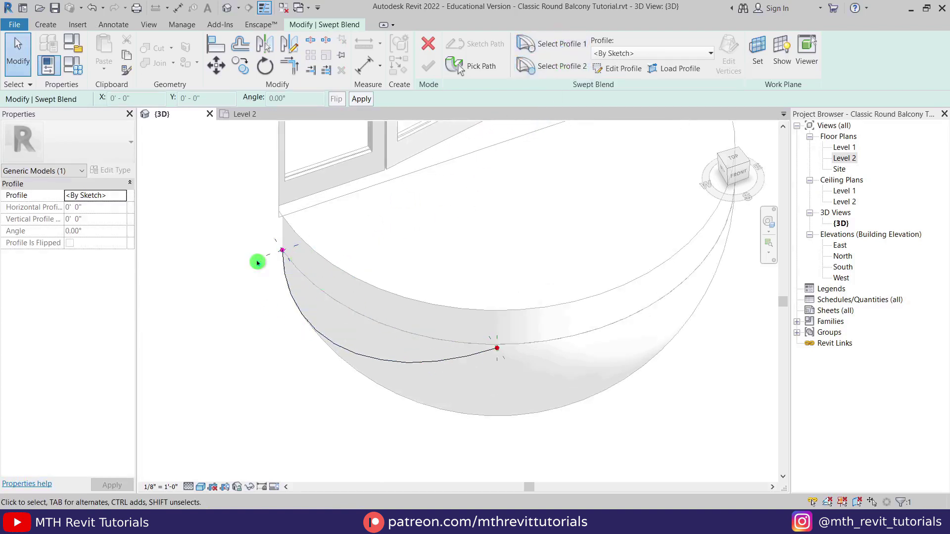
click(282, 270)
click(562, 49)
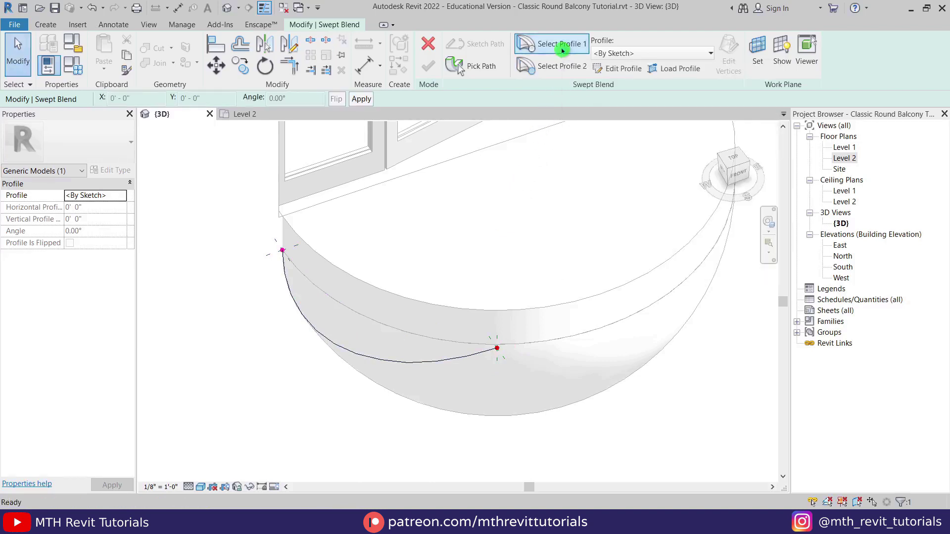
click(614, 69)
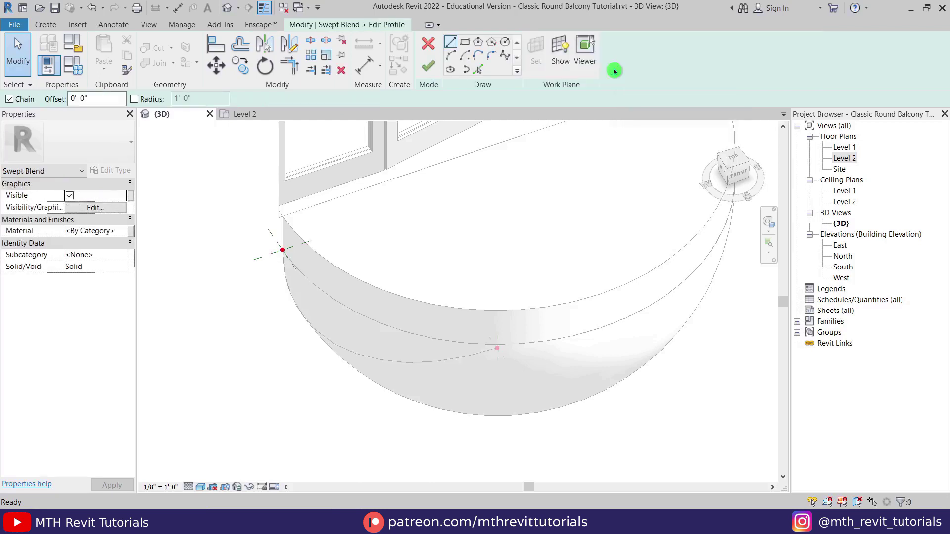
mouse_move(490, 307)
shift+middle_down()
mouse_move(521, 313)
mouse_move(536, 304)
shift+middle_up()
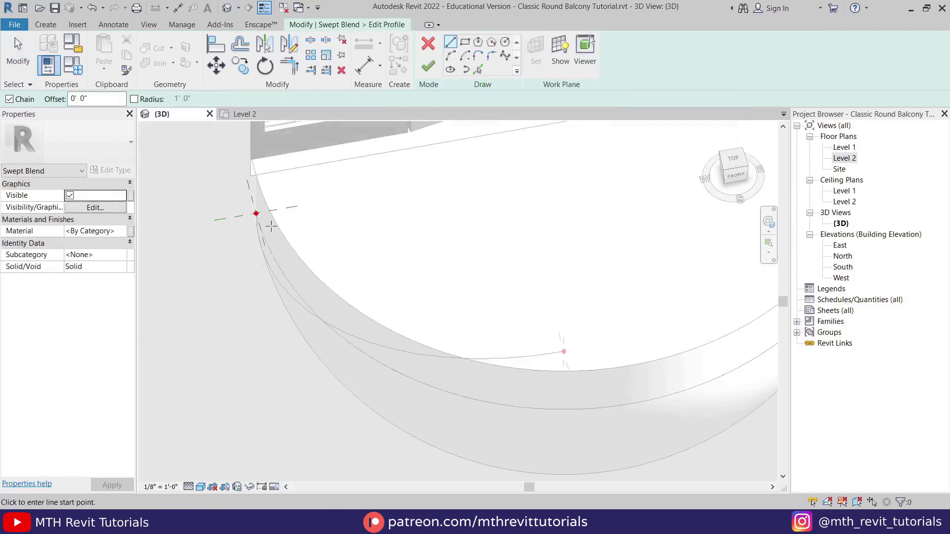
click(740, 166)
Step: Sketch a semicircular arc of 6" radius next to the path's start point, bulging away from the balcony slab
click(451, 56)
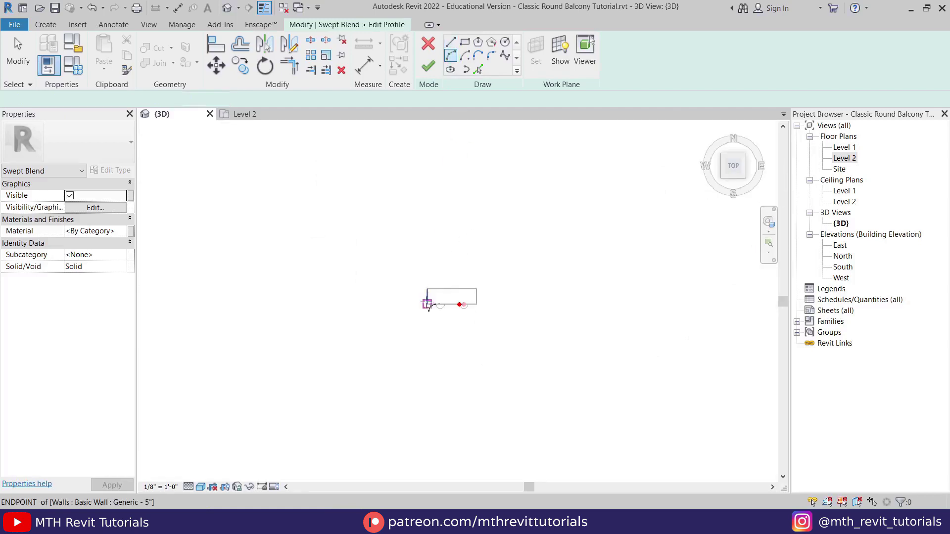
scroll(467, 246, up, 3)
key(Escape)
scroll(458, 294, up, 3)
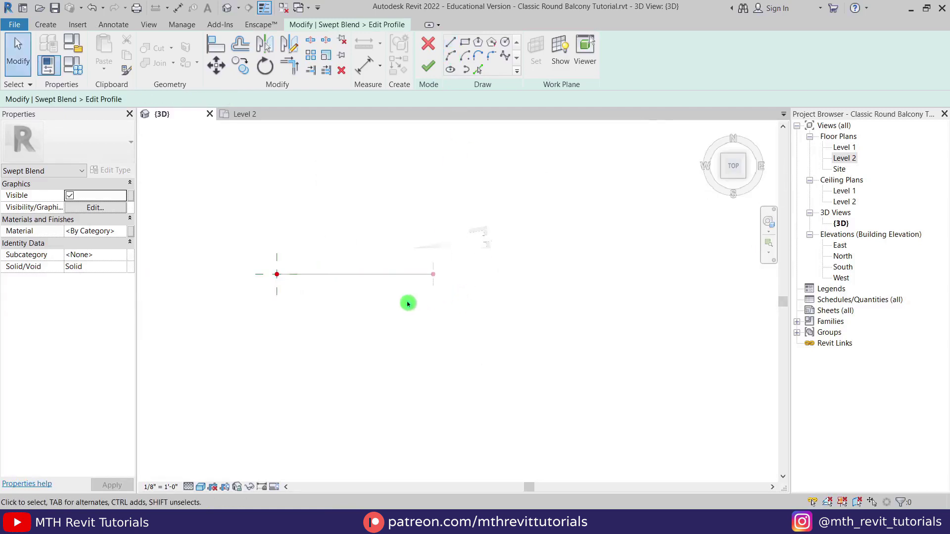
middle_drag(392, 311, 475, 303)
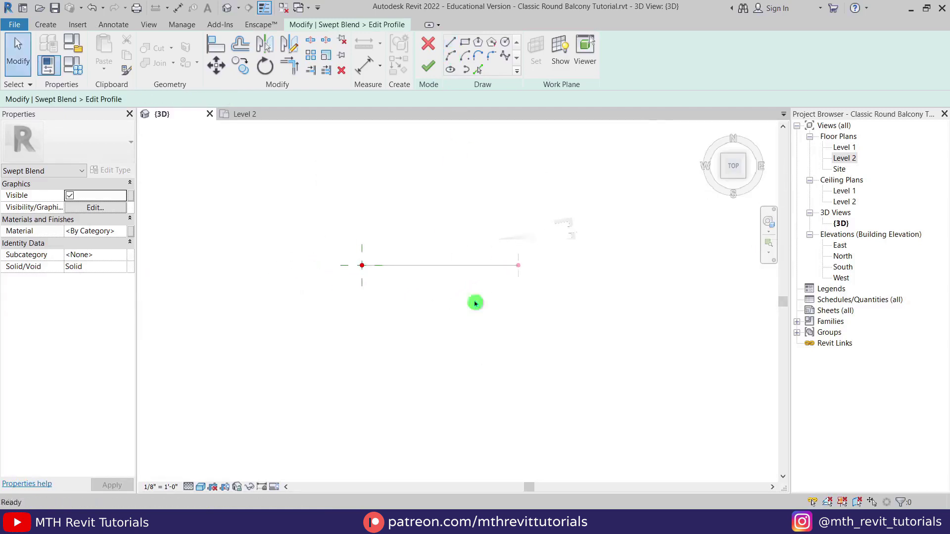
click(451, 57)
click(362, 265)
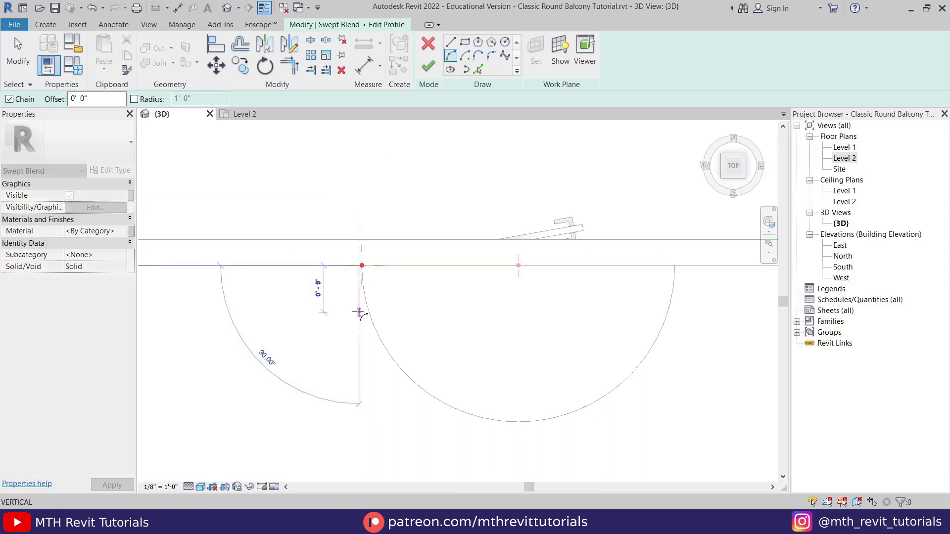
click(359, 327)
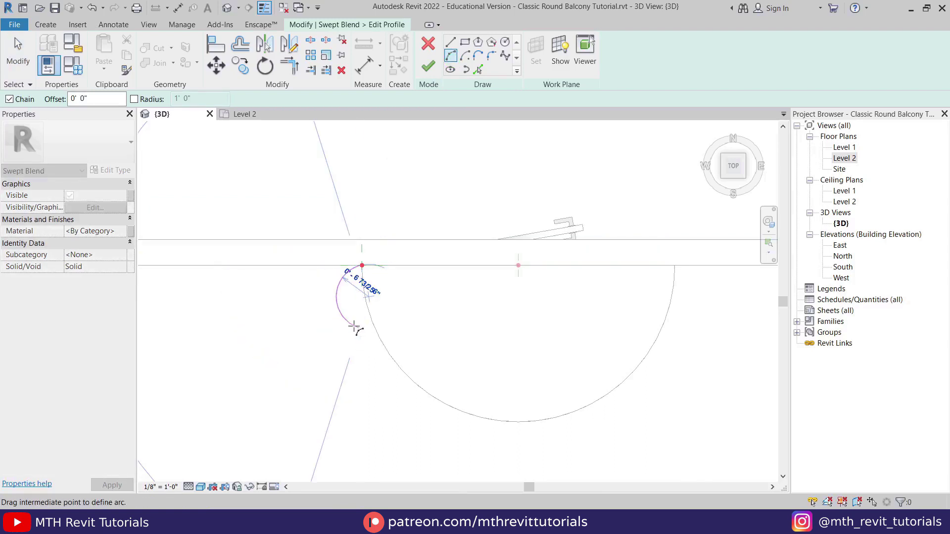
click(360, 327)
key(Escape)
key(Escape)
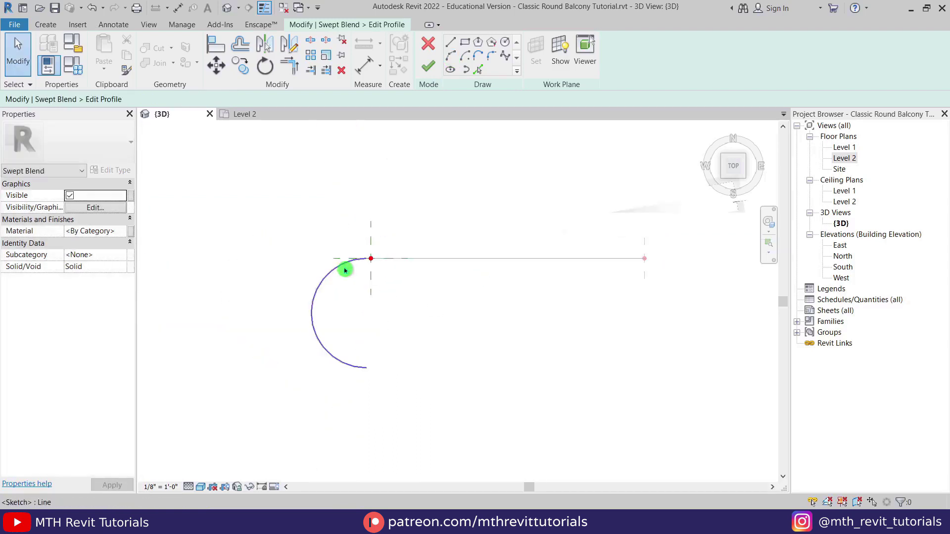
Step: Select the semicircular arc for rotation and place its centre of rotation at the path's start point
scroll(350, 274, up, 2)
click(374, 260)
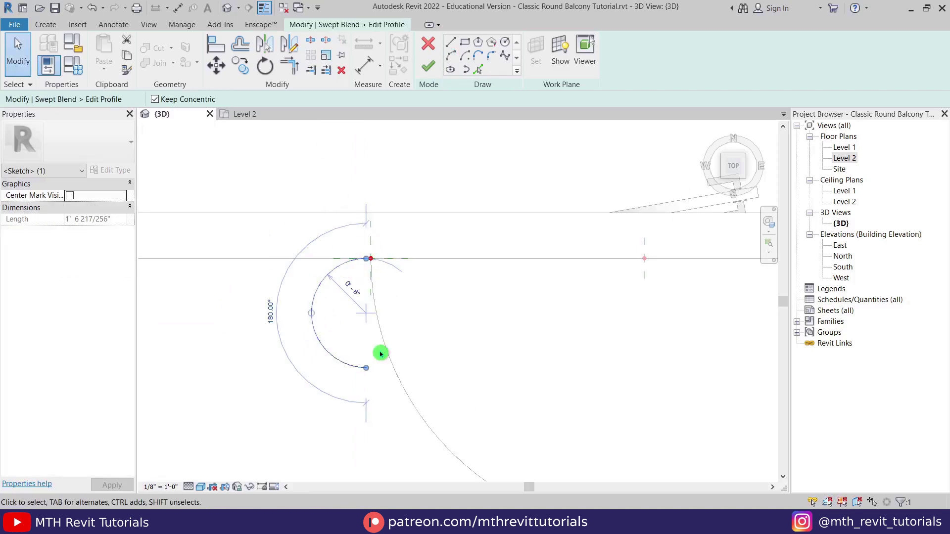
scroll(384, 313, down, 2)
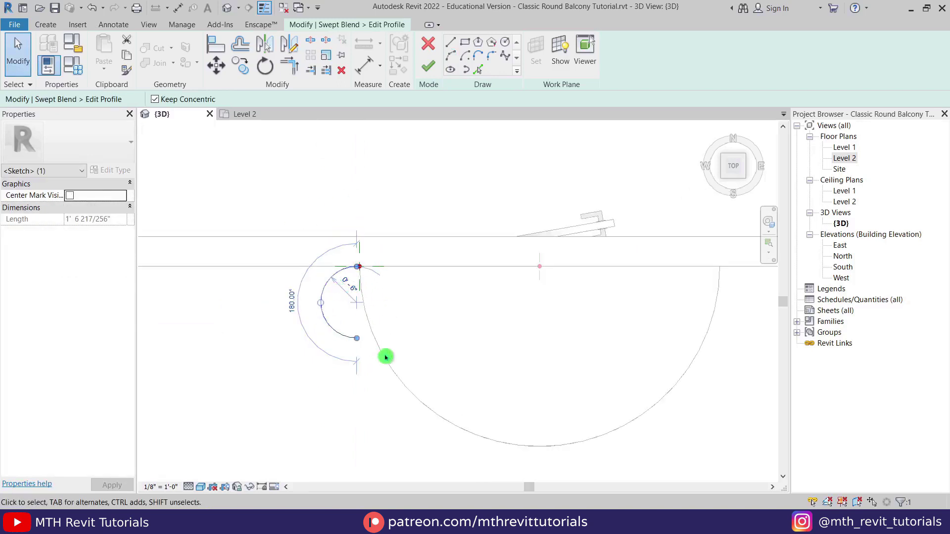
scroll(372, 314, up, 3)
click(370, 312)
click(312, 261)
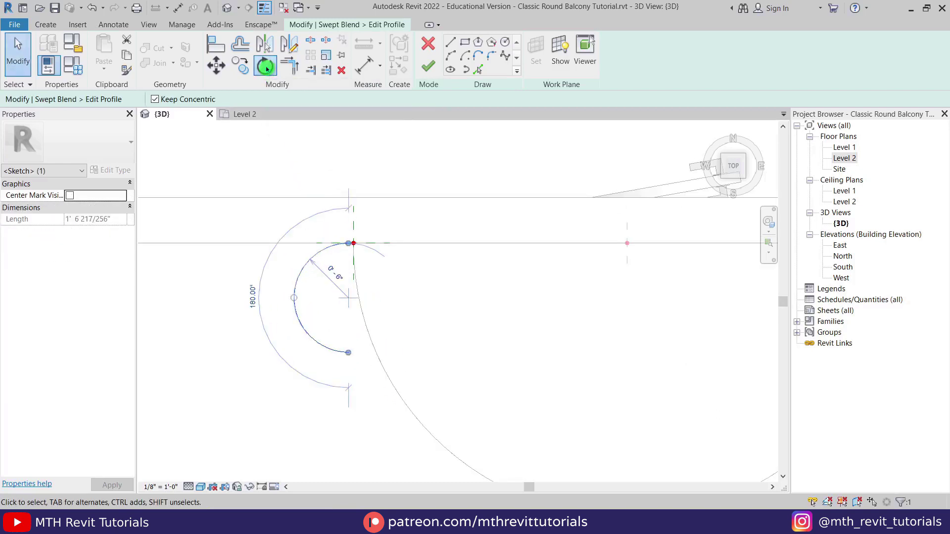
click(265, 67)
scroll(342, 244, up, 2)
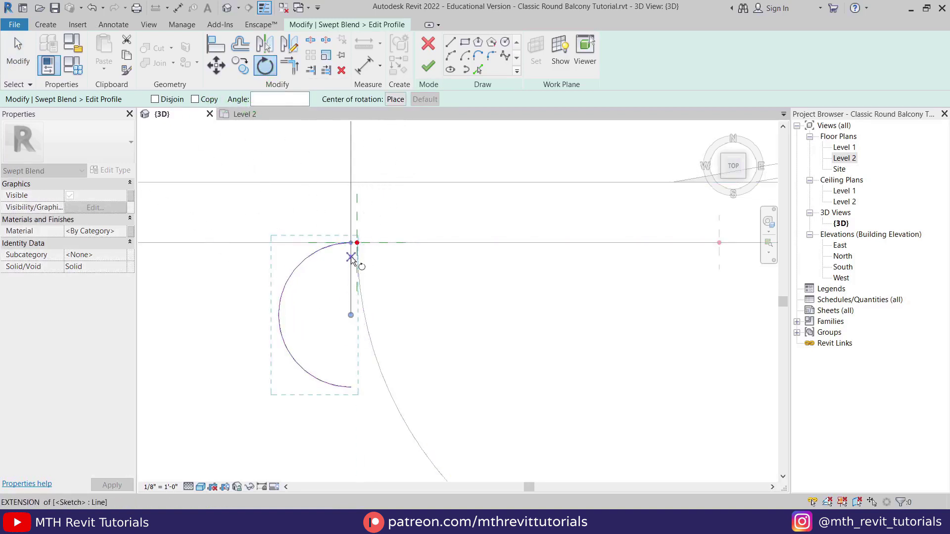
scroll(350, 257, down, 1)
middle_drag(350, 256, 394, 308)
click(395, 102)
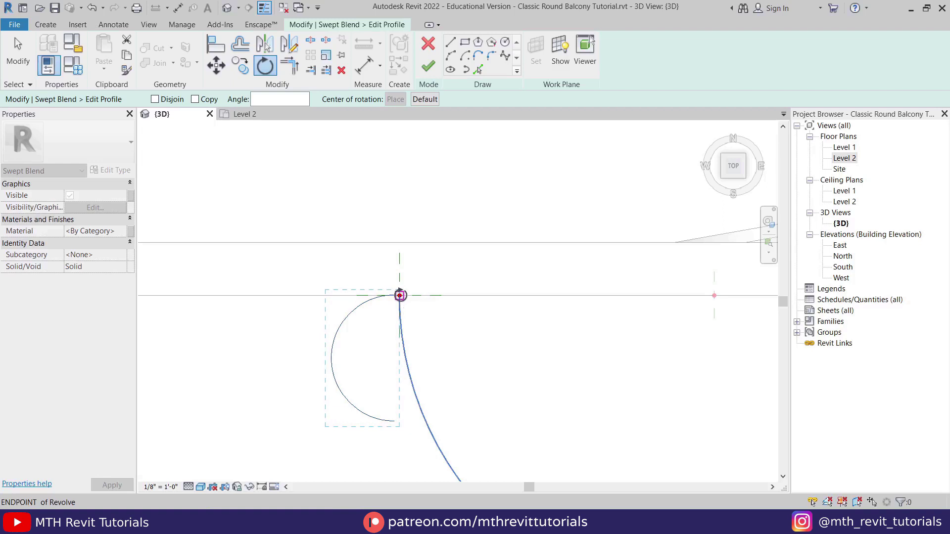
click(400, 295)
Step: Rotate the arc about 14° from the vertical reference line so its free end lands on the half dome's round edge
scroll(415, 348, down, 1)
middle_drag(416, 347, 404, 235)
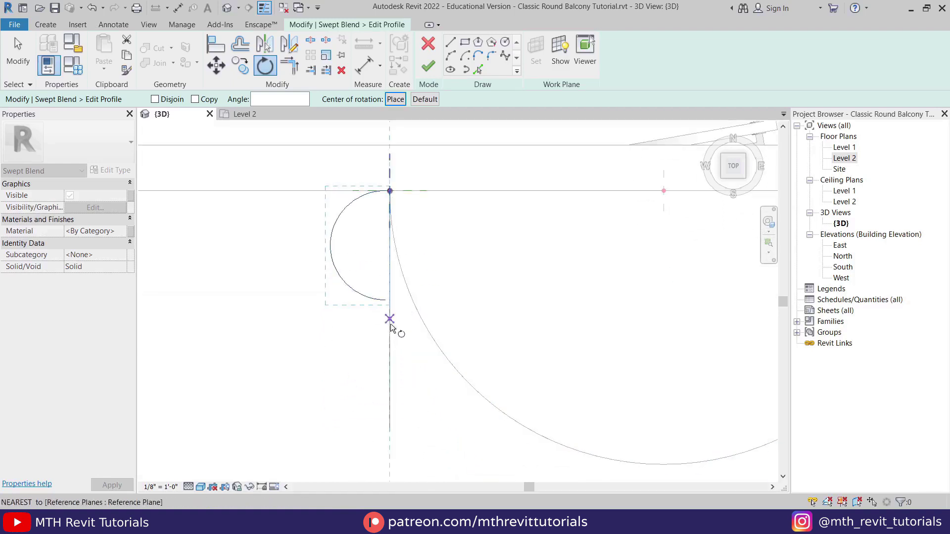
click(388, 332)
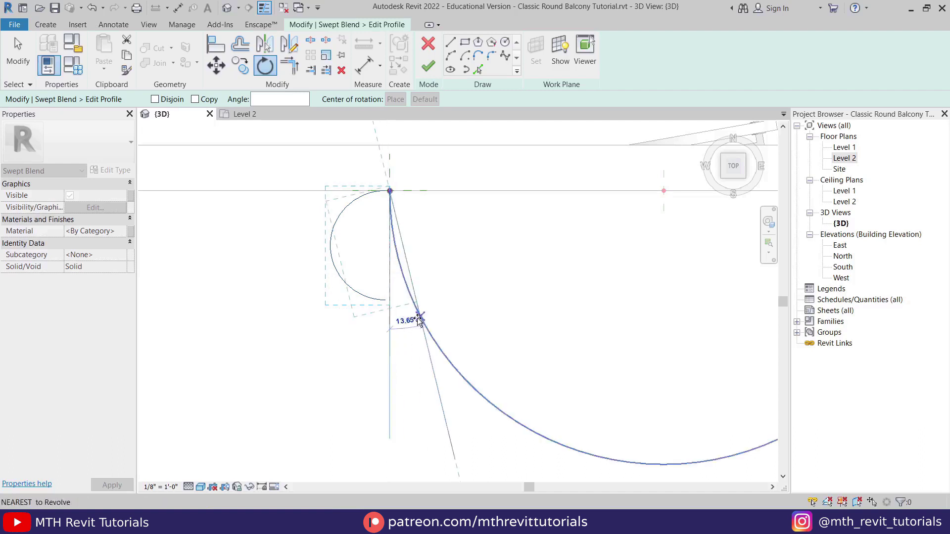
click(418, 321)
click(298, 342)
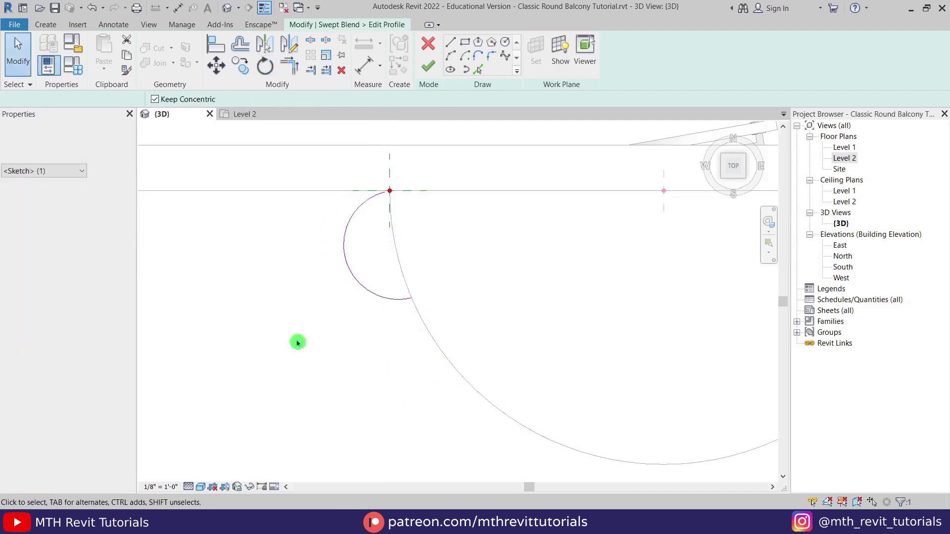
Step: Add the half dome's round edge to the first profile with Pick Lines
scroll(392, 209, up, 1)
middle_drag(390, 200, 399, 284)
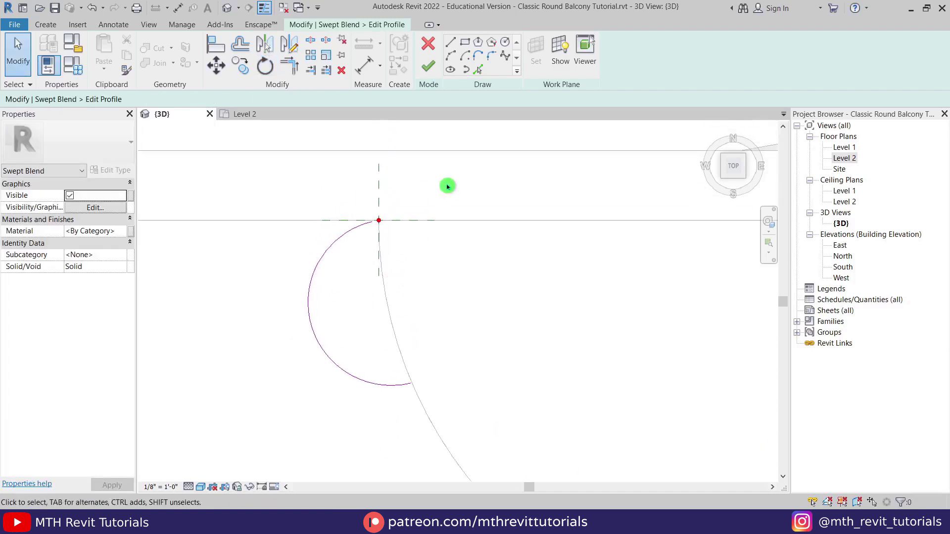
click(479, 70)
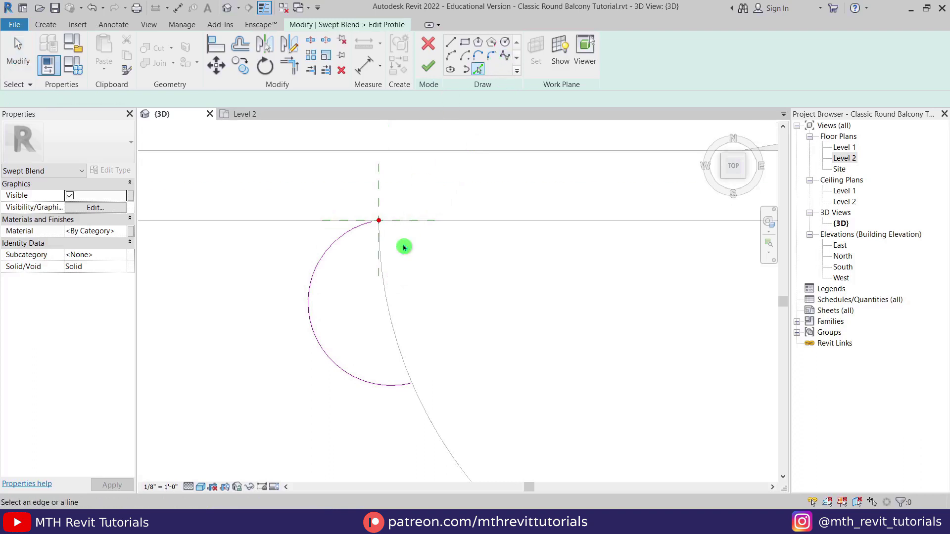
click(388, 318)
key(Escape)
Step: Trim the picked round edge to a corner with the arc's free end, keeping the part beside the arc
scroll(407, 383, up, 1)
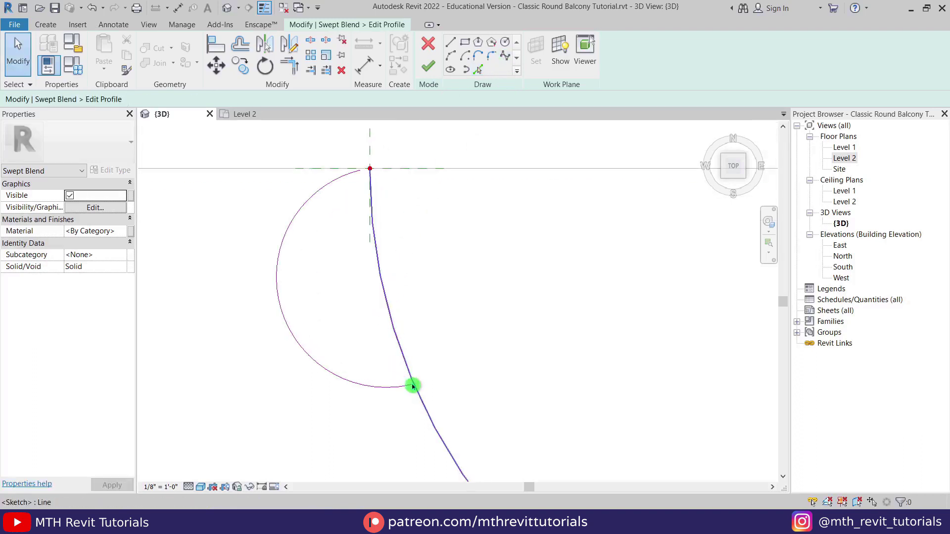
key(t)
key(r)
click(411, 381)
key(Escape)
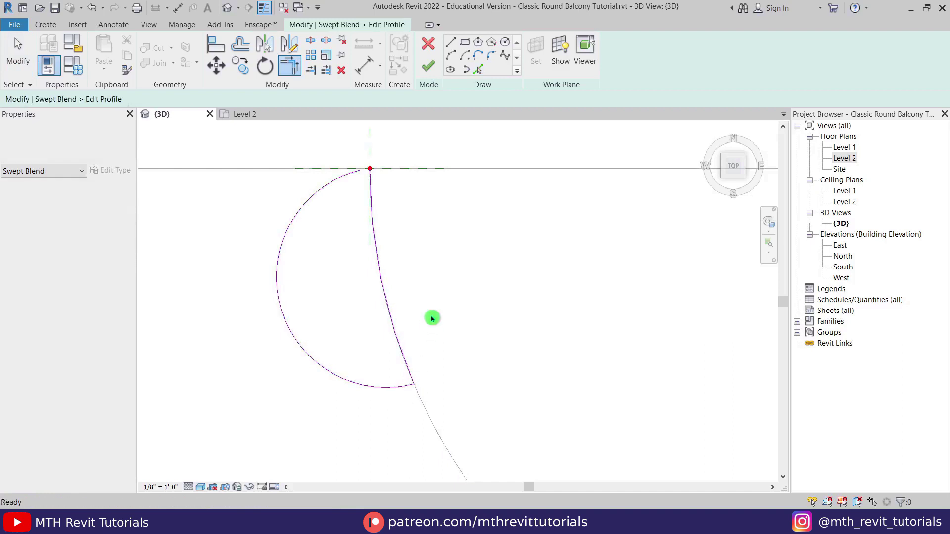
Step: Inspect the first profile from an angled 3D view, try to finish the sketch, and return to editing it
scroll(387, 302, down, 3)
scroll(294, 255, down, 2)
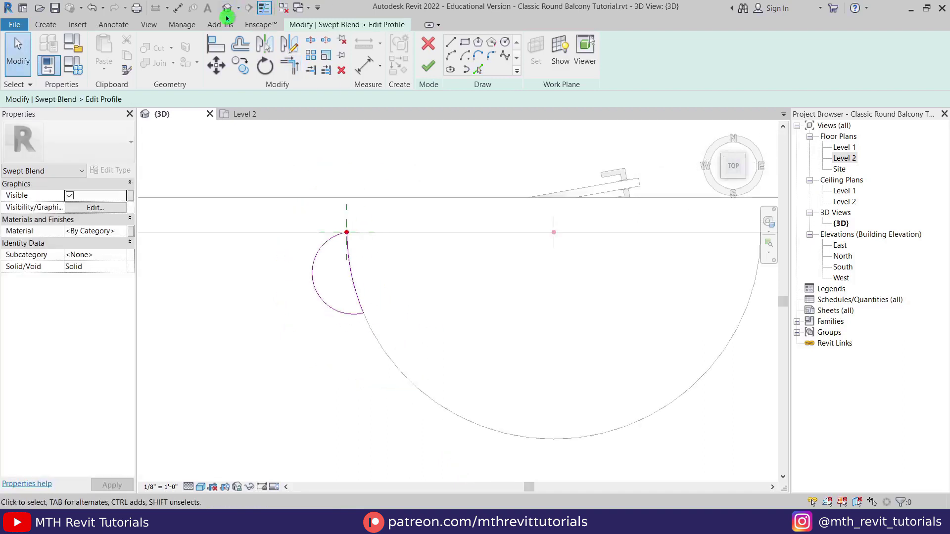
shift+middle_drag(391, 353, 403, 292)
scroll(384, 241, up, 2)
middle_drag(460, 336, 413, 338)
scroll(395, 293, down, 2)
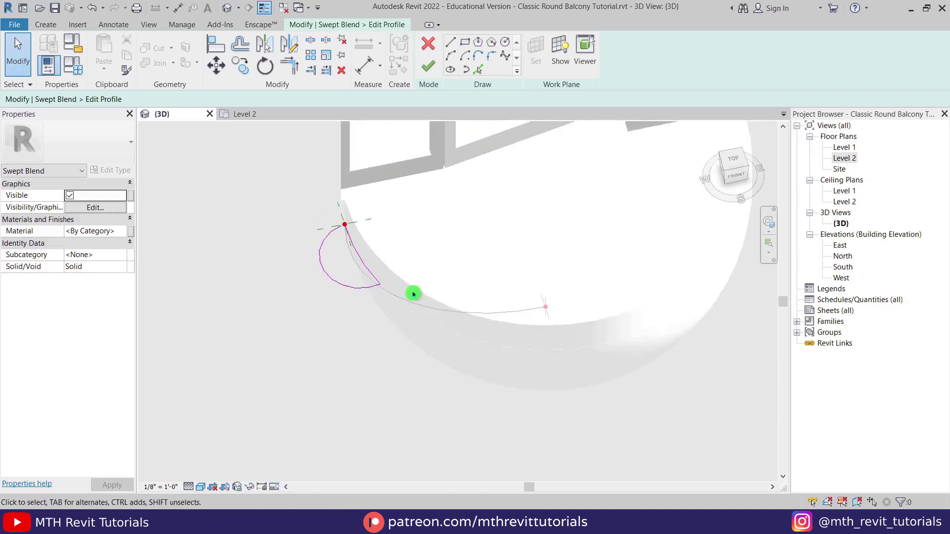
middle_drag(414, 295, 397, 330)
click(429, 69)
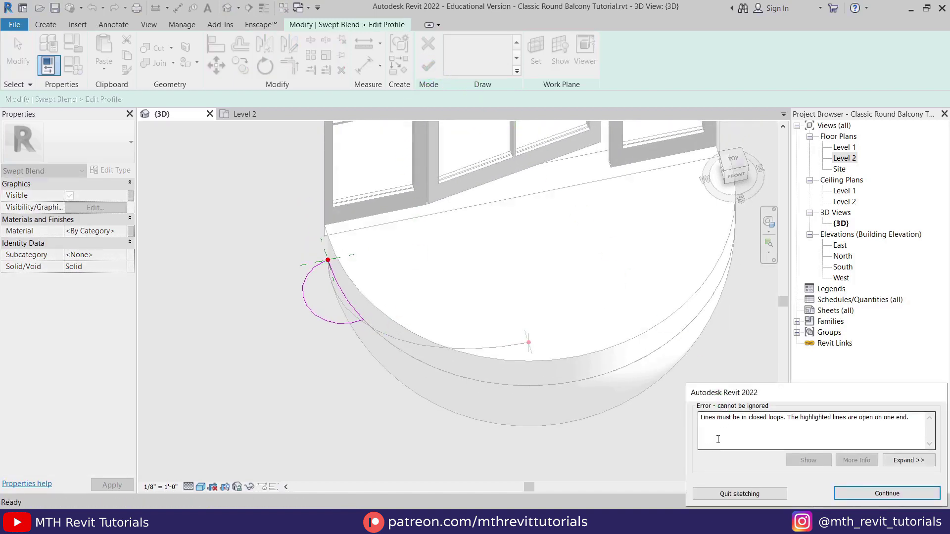
drag(700, 418, 778, 418)
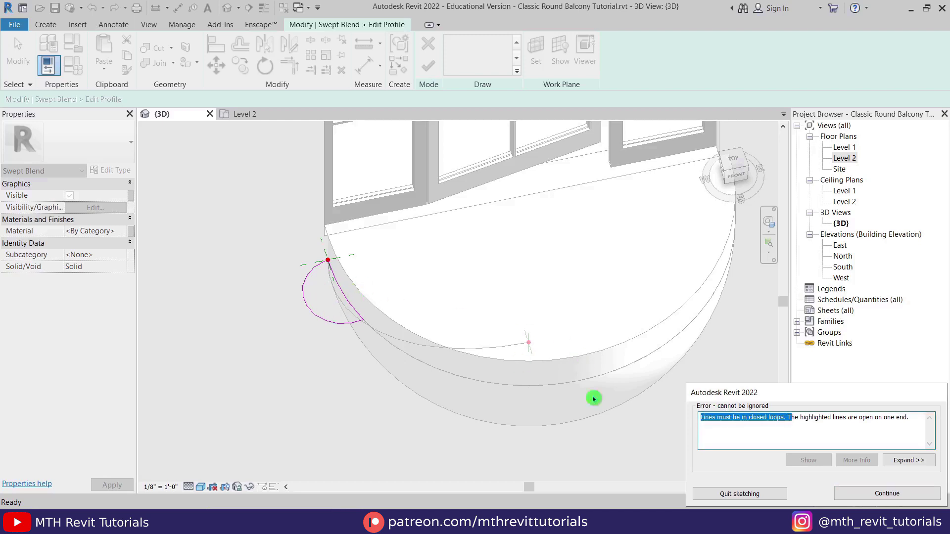
click(886, 493)
Step: Trim the arc and the picked edge to a corner at the path's start point and finish the first profile
scroll(339, 274, up, 4)
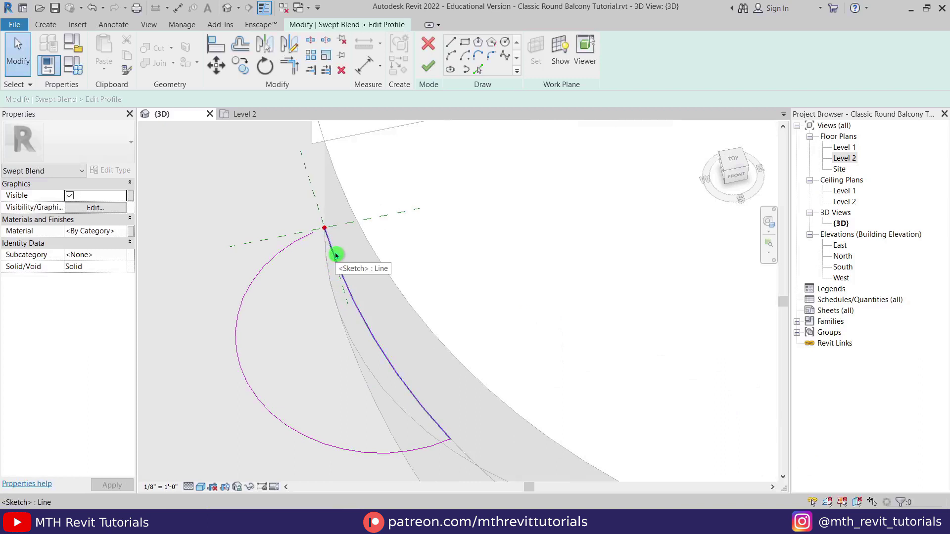
key(t)
key(r)
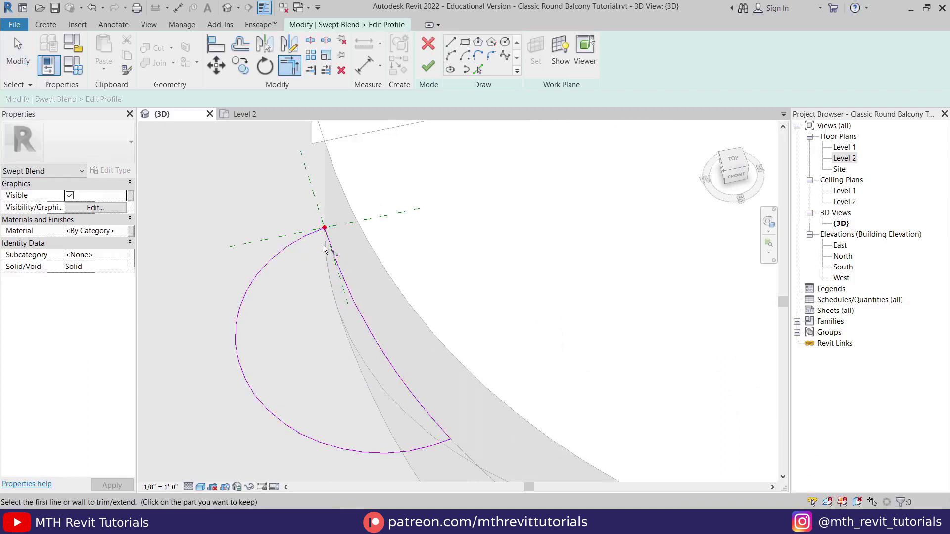
key(Escape)
scroll(306, 195, down, 3)
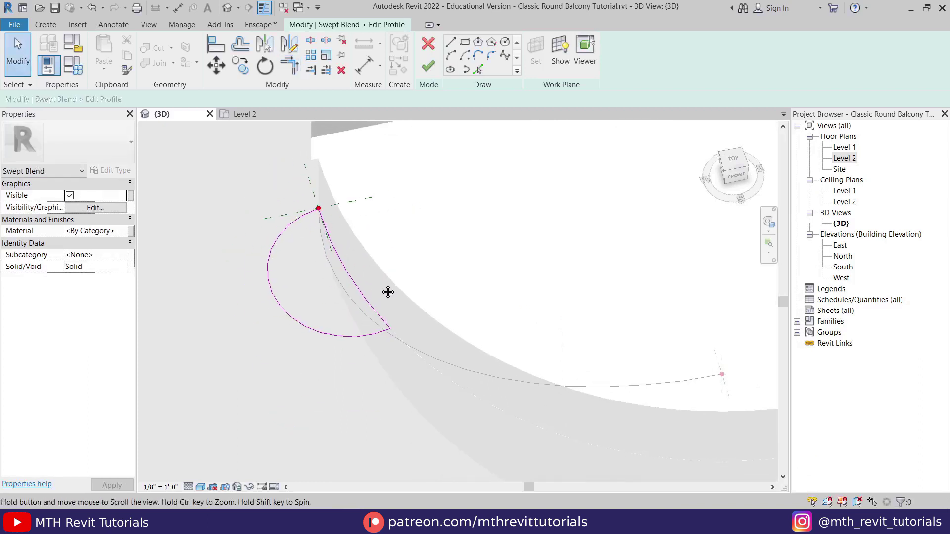
click(427, 70)
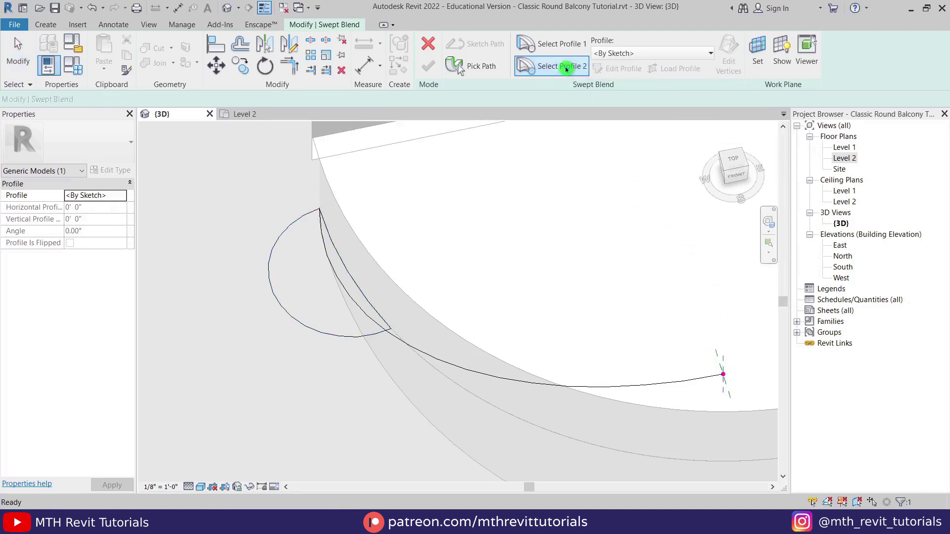
Step: Open the swept blend's second profile at the dome's lowest point for sketching and turn the 3D view to the left side
click(552, 76)
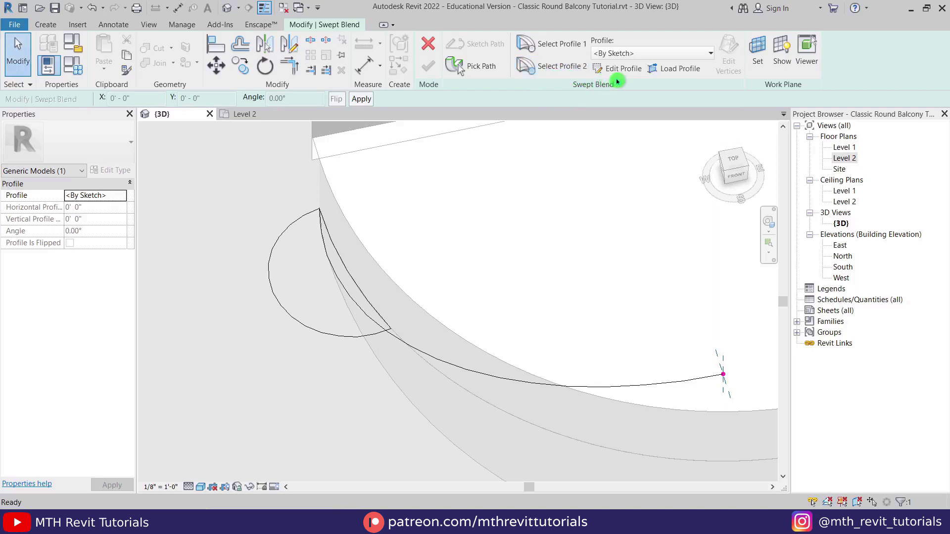
click(624, 70)
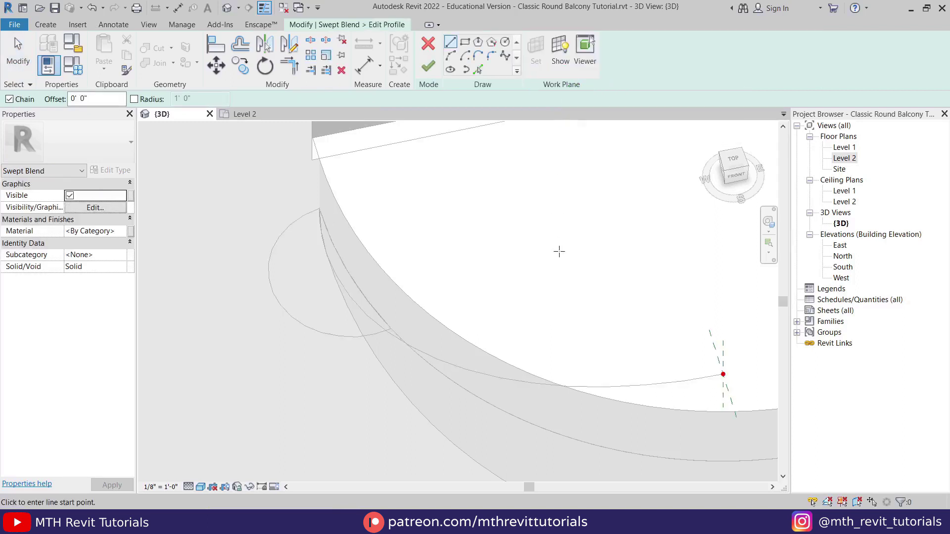
shift+middle_drag(559, 259, 719, 278)
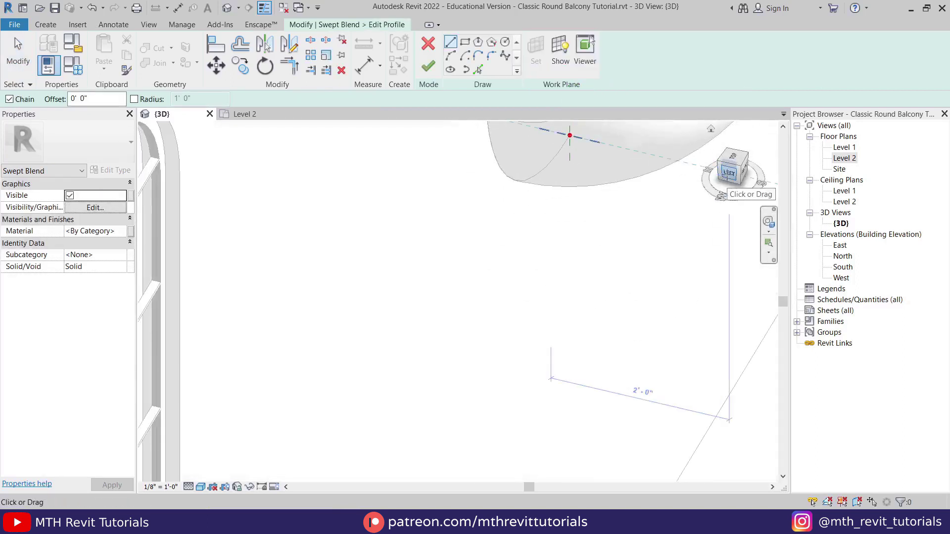
click(727, 174)
scroll(464, 334, up, 3)
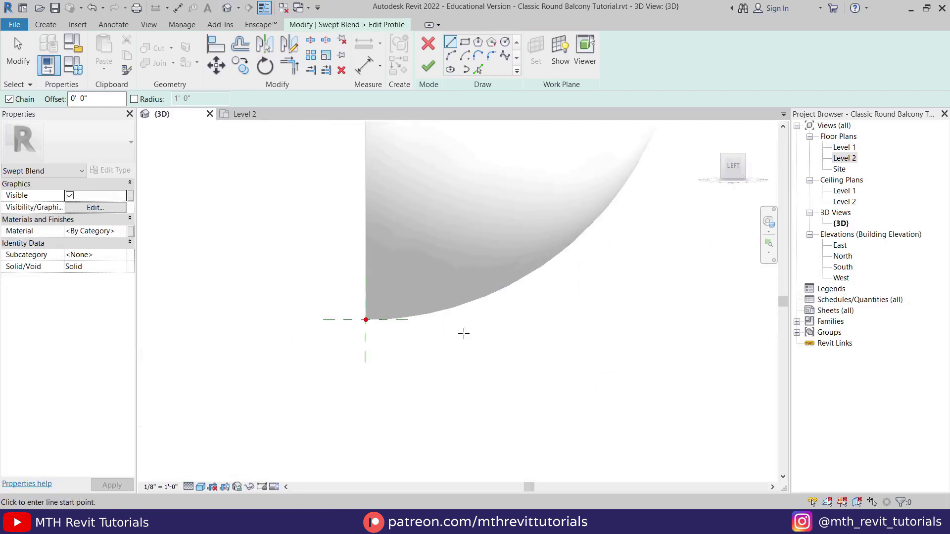
scroll(470, 233, up, 2)
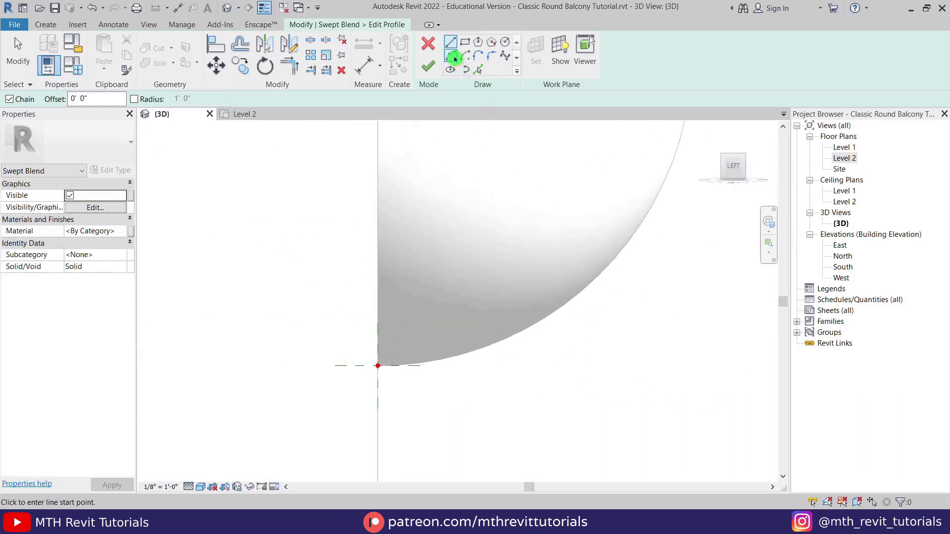
Step: Sketch a semicircular arc spanning 3" horizontally from the path's end point, bulging downward beneath the half dome
click(455, 58)
click(378, 365)
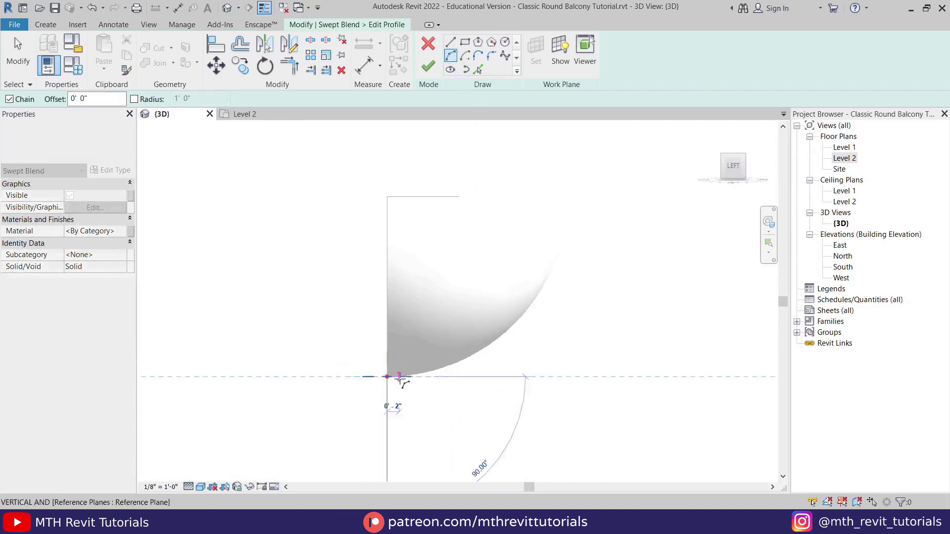
key(Escape)
middle_drag(425, 208, 426, 227)
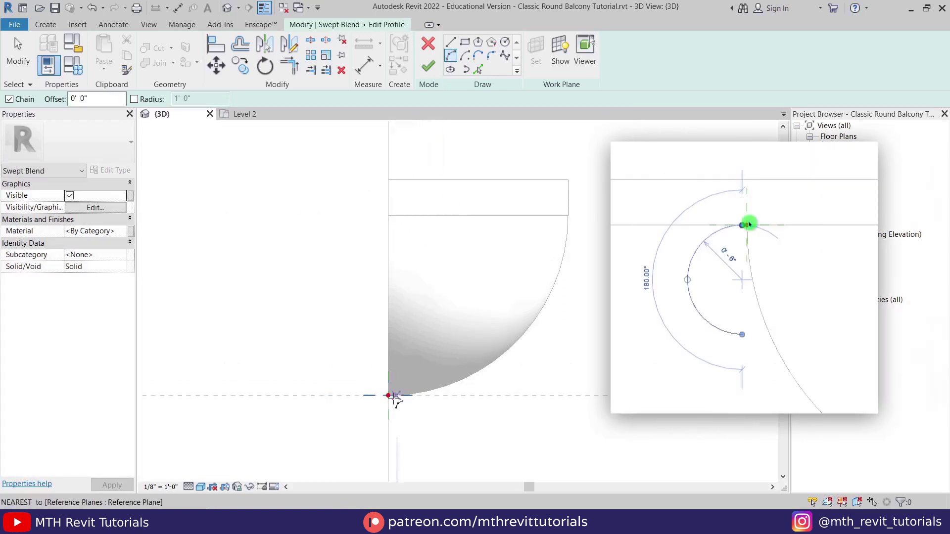
scroll(391, 403, up, 3)
click(380, 384)
text(3")
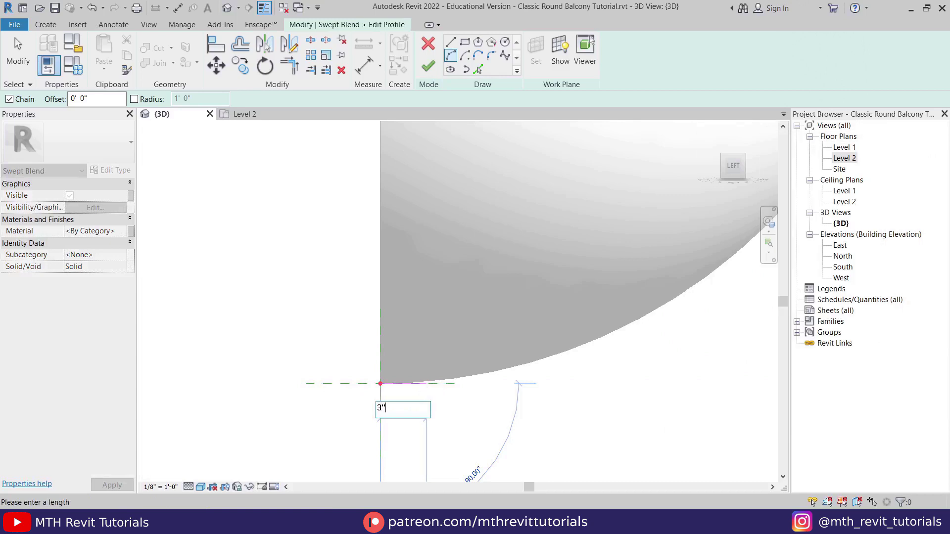
key(Return)
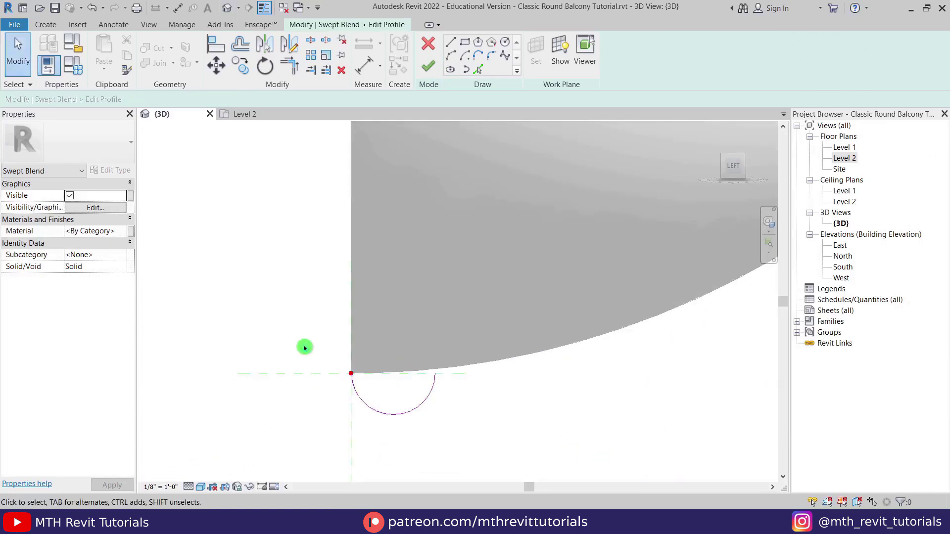
Step: Rotate the 3" wide arc about 3° around the path's end point so its free end meets the half dome's underside
drag(300, 342, 447, 441)
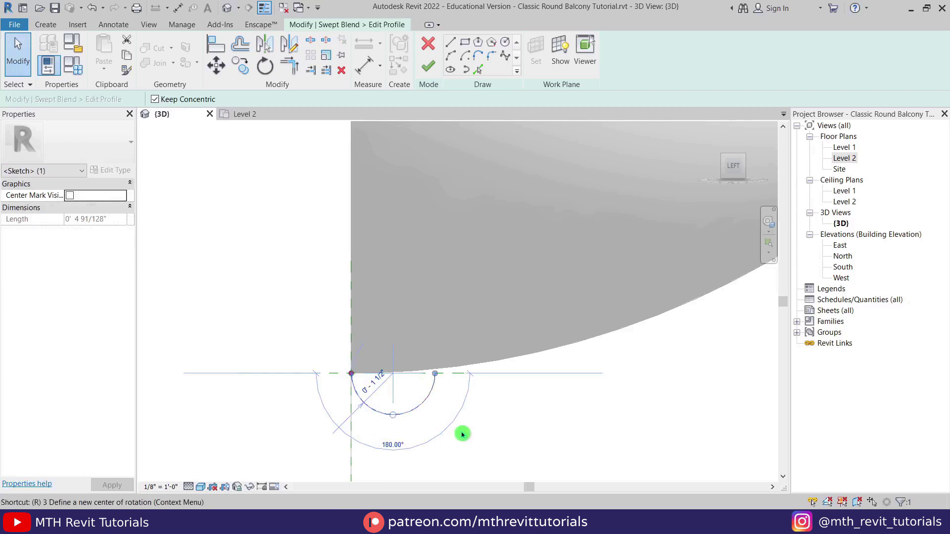
key(o)
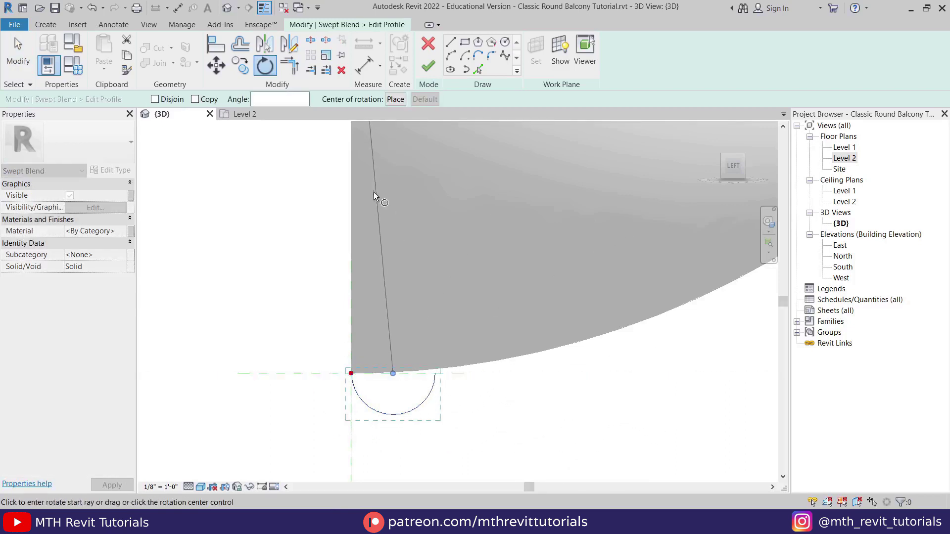
drag(393, 373, 350, 380)
scroll(406, 394, up, 1)
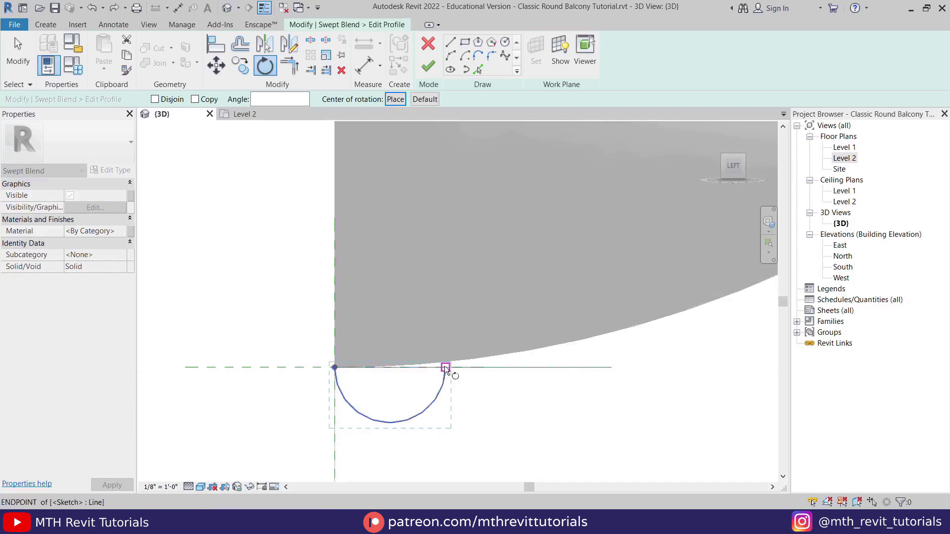
click(444, 367)
scroll(444, 361, up, 4)
click(444, 357)
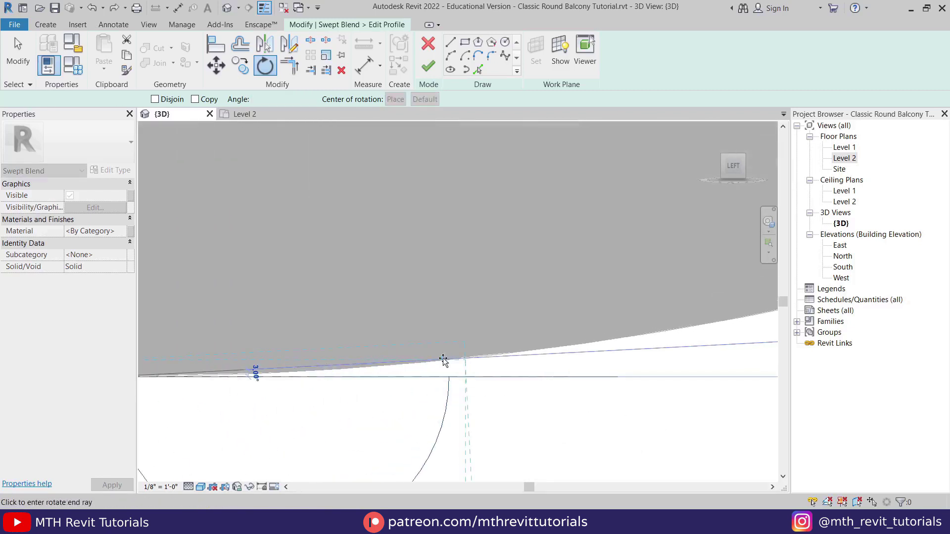
click(521, 387)
scroll(470, 360, down, 3)
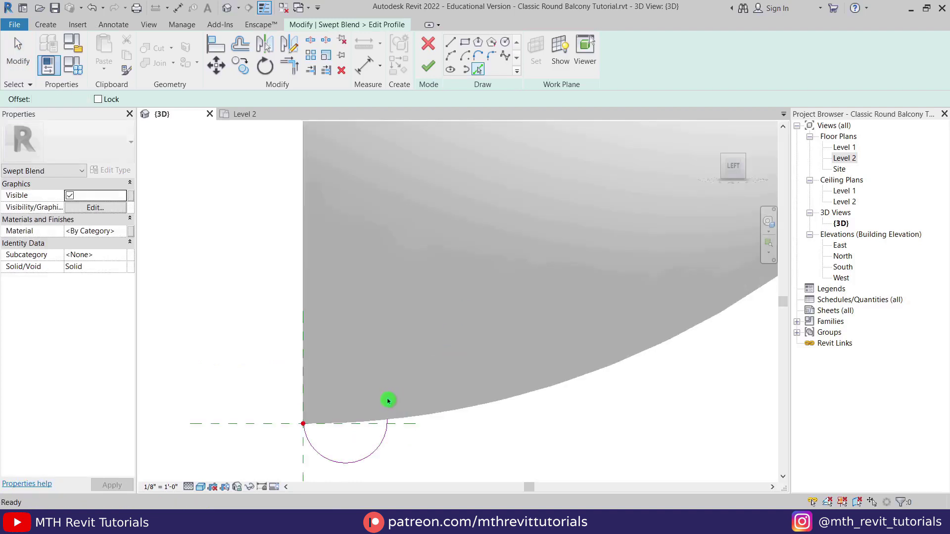
key(Escape)
scroll(380, 401, down, 1)
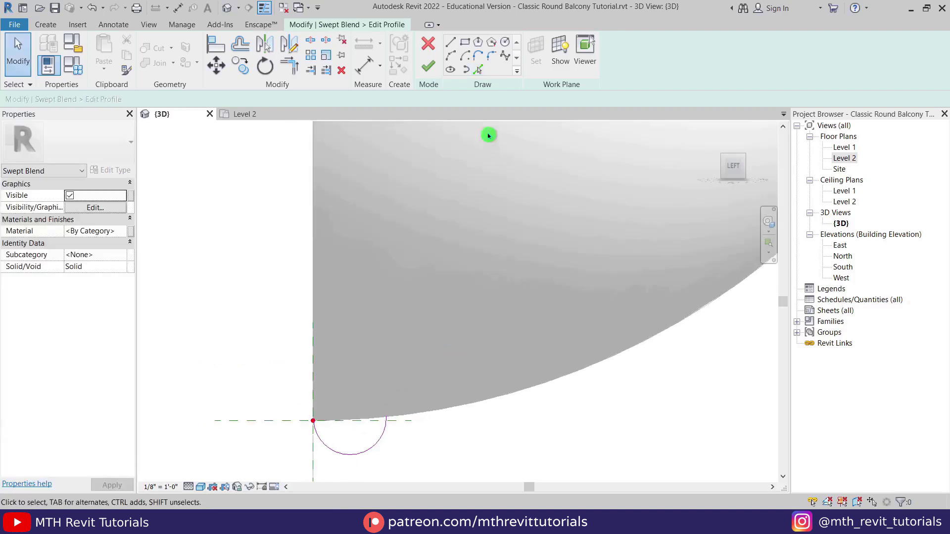
click(480, 70)
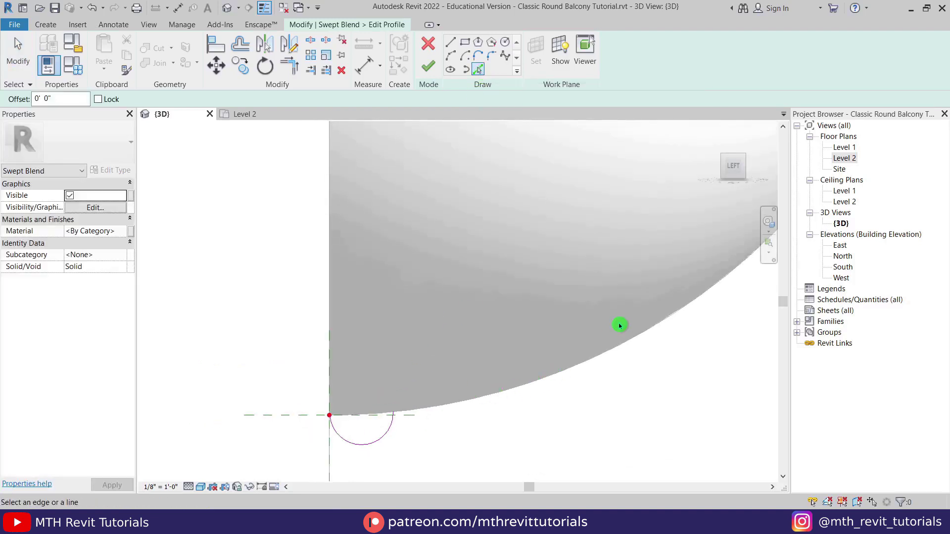
scroll(472, 395, down, 3)
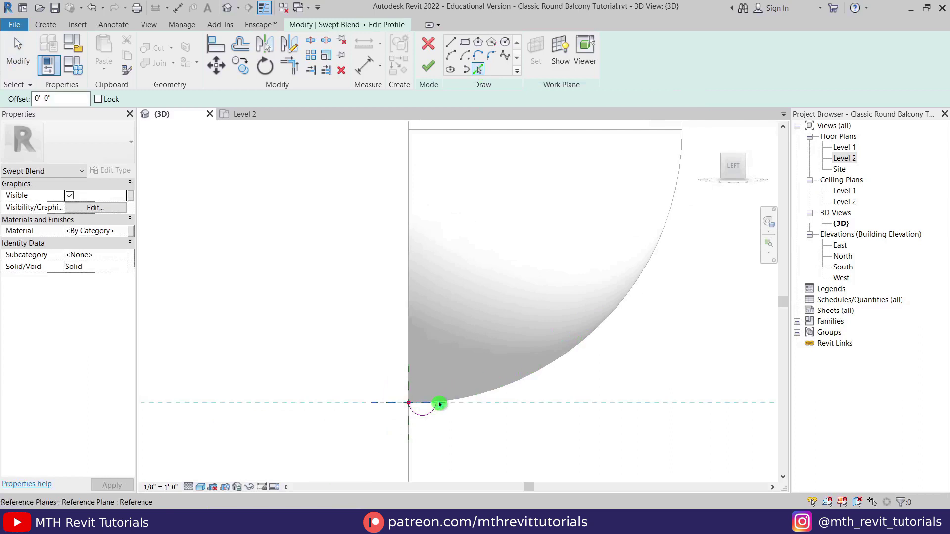
scroll(418, 408, up, 6)
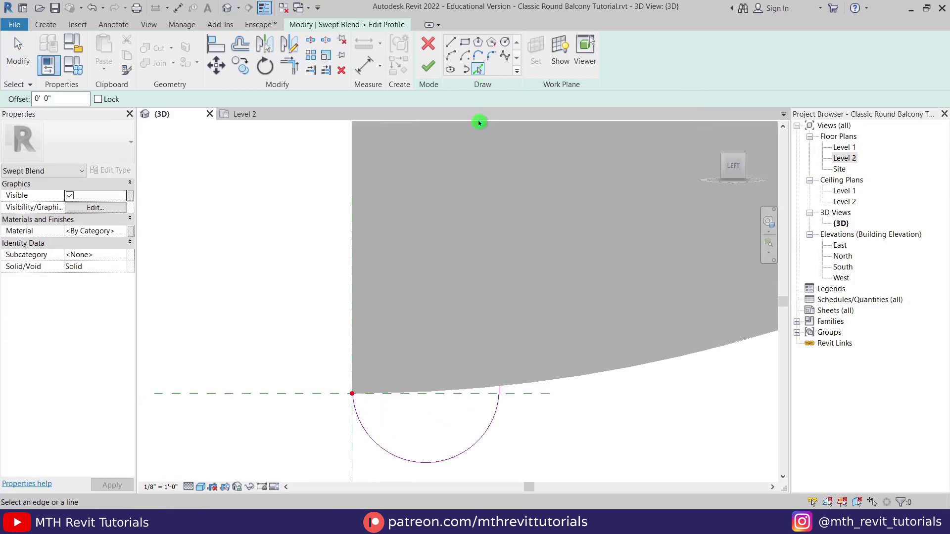
Step: Close the second profile with a shallow arc from the path's end point to the semicircle's free end, following the dome's underside
click(451, 56)
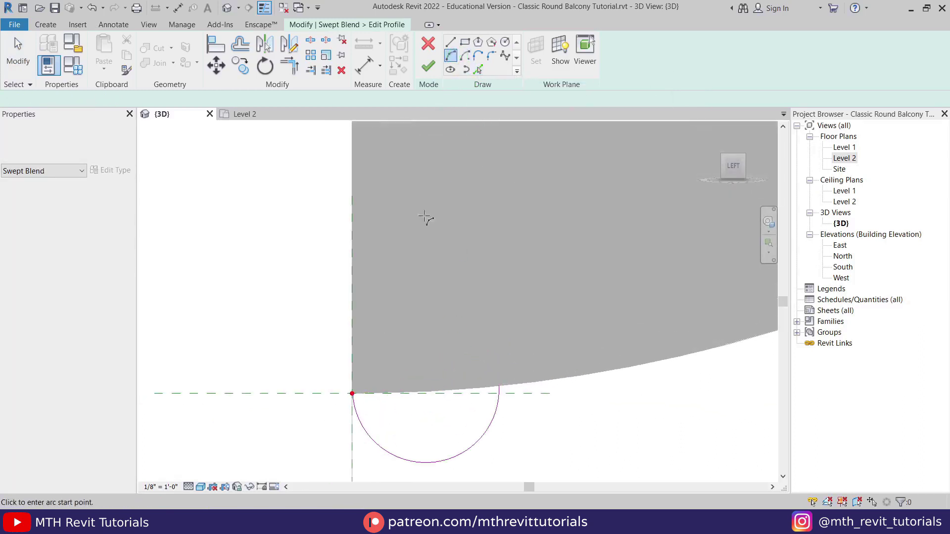
click(352, 393)
scroll(420, 386, up, 3)
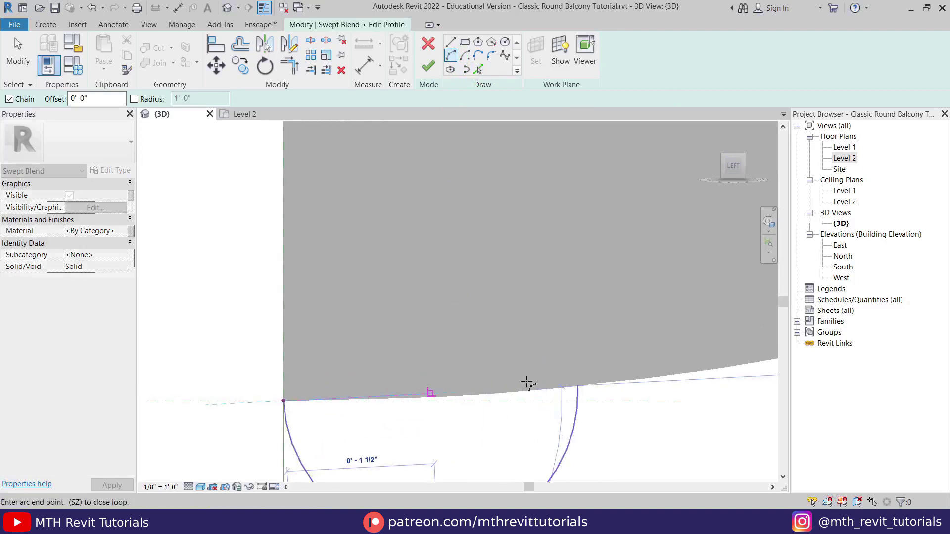
click(576, 386)
scroll(470, 390, up, 2)
scroll(441, 402, up, 3)
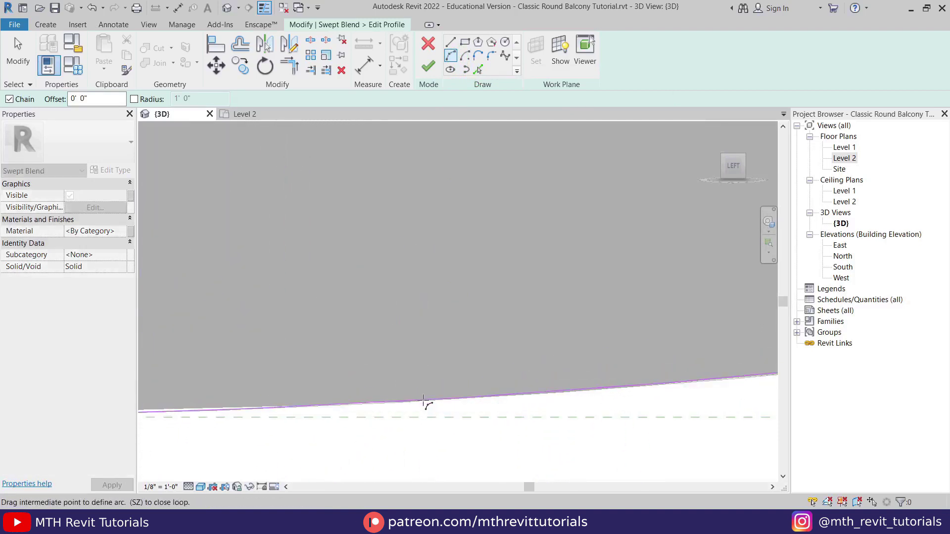
click(423, 400)
scroll(439, 325, down, 10)
key(Escape)
key(Escape)
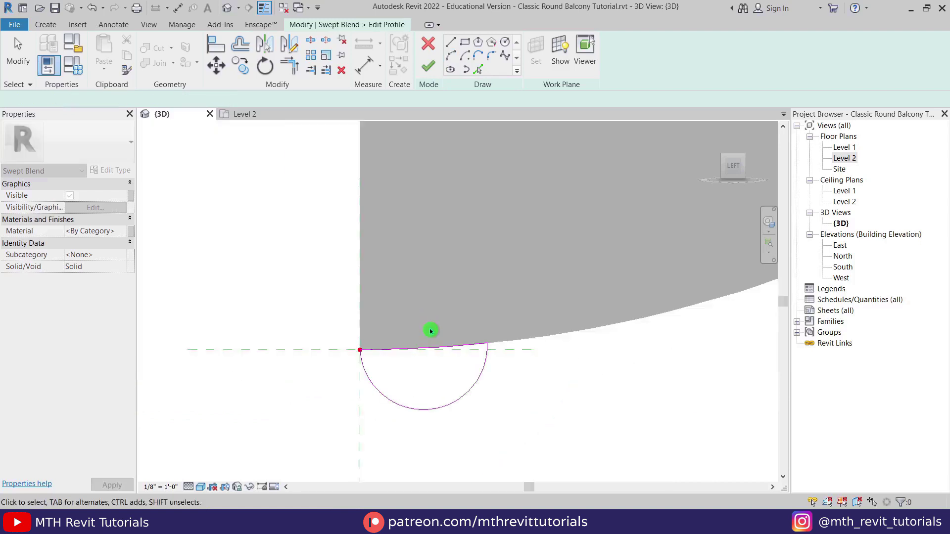
Step: Finish the second profile and complete the swept blend rib
shift+middle_drag(470, 323, 483, 347)
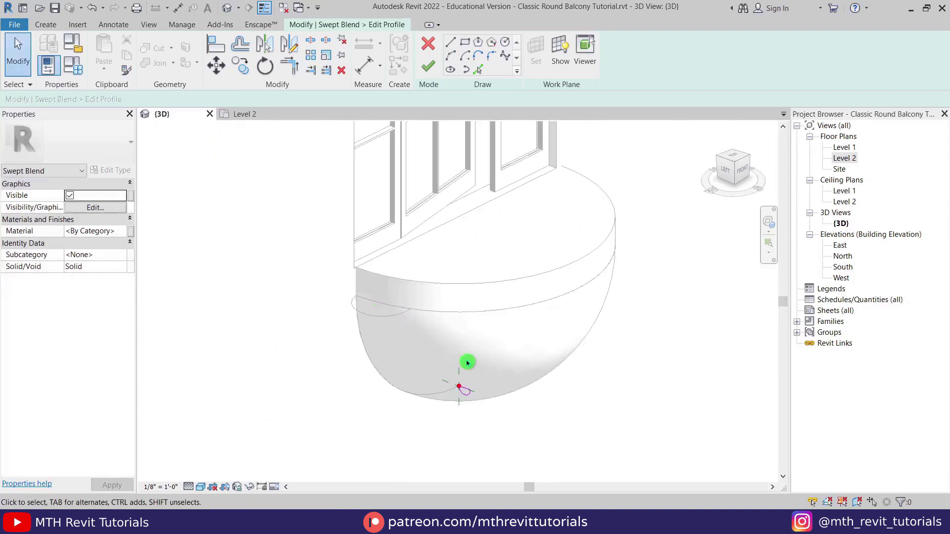
click(431, 74)
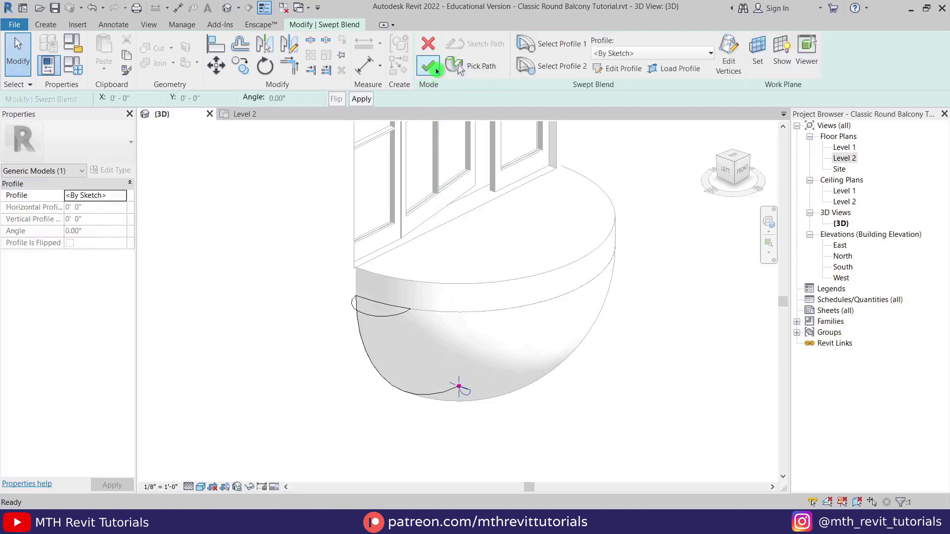
click(423, 66)
key(Escape)
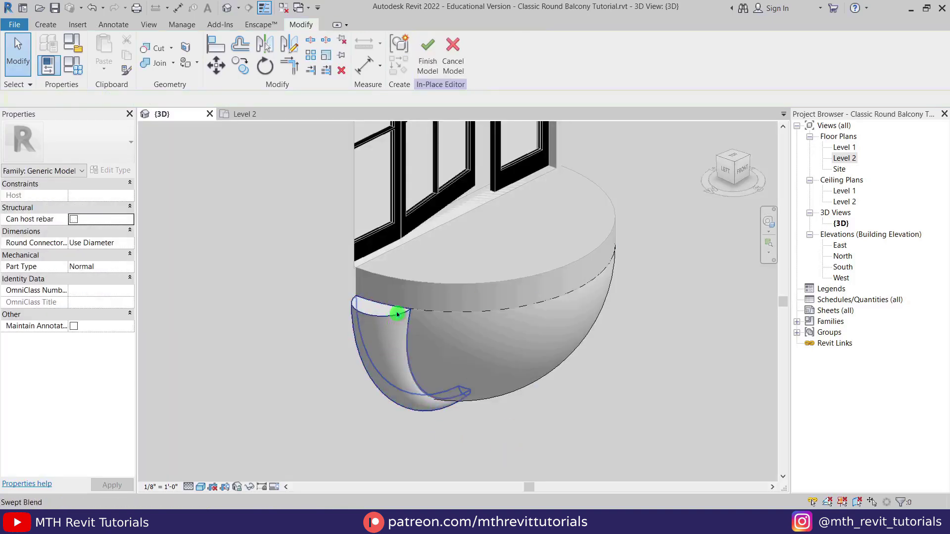
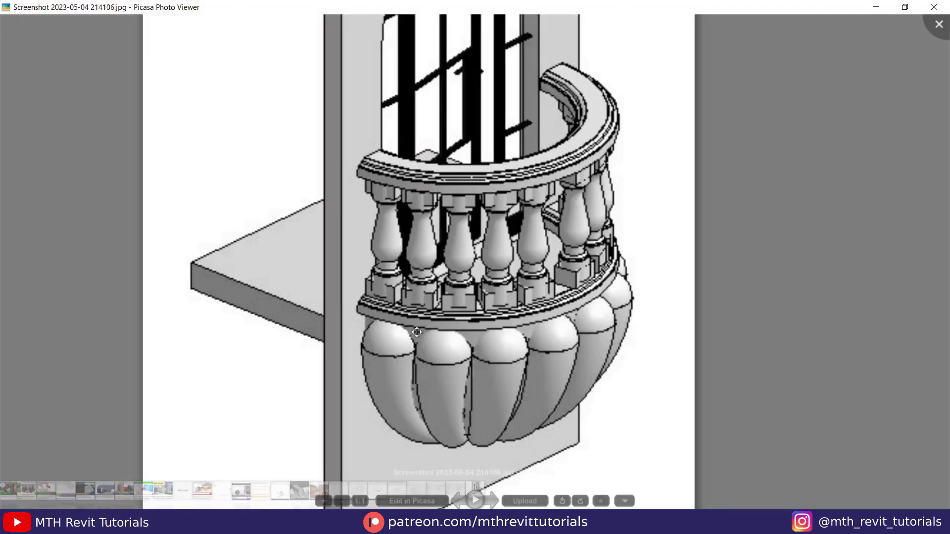
Step: Check the rounded rib caps in the reference image, start a Revolve on the left end wall's picked face and show the left view
scroll(405, 352, up, 3)
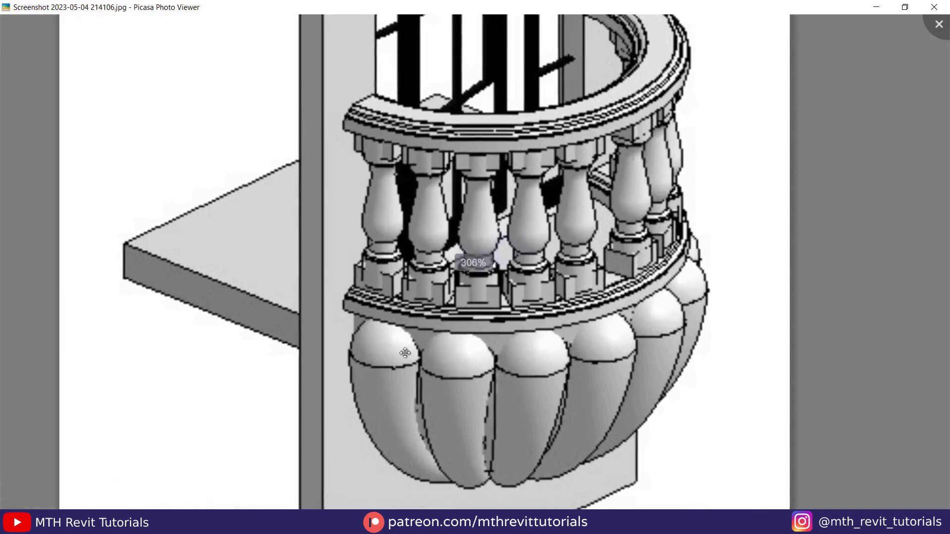
scroll(361, 336, down, 3)
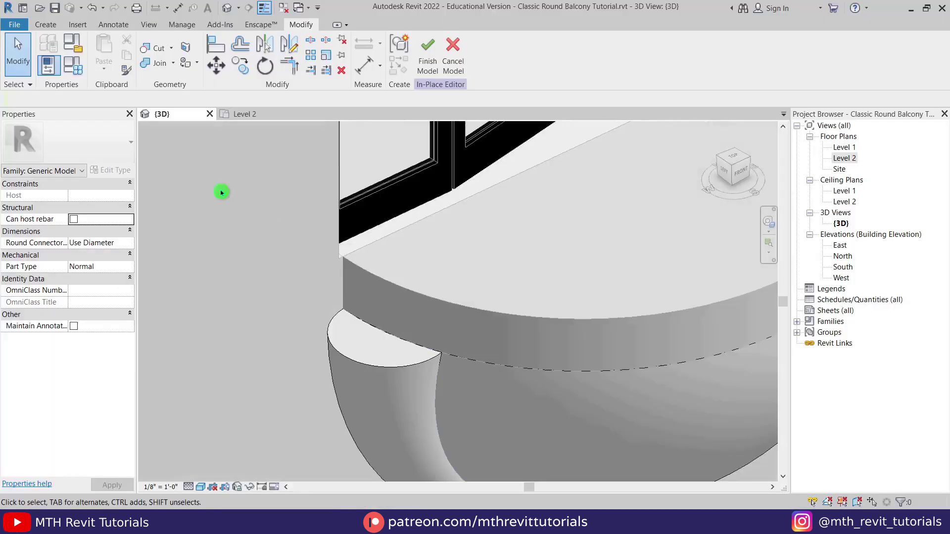
click(47, 25)
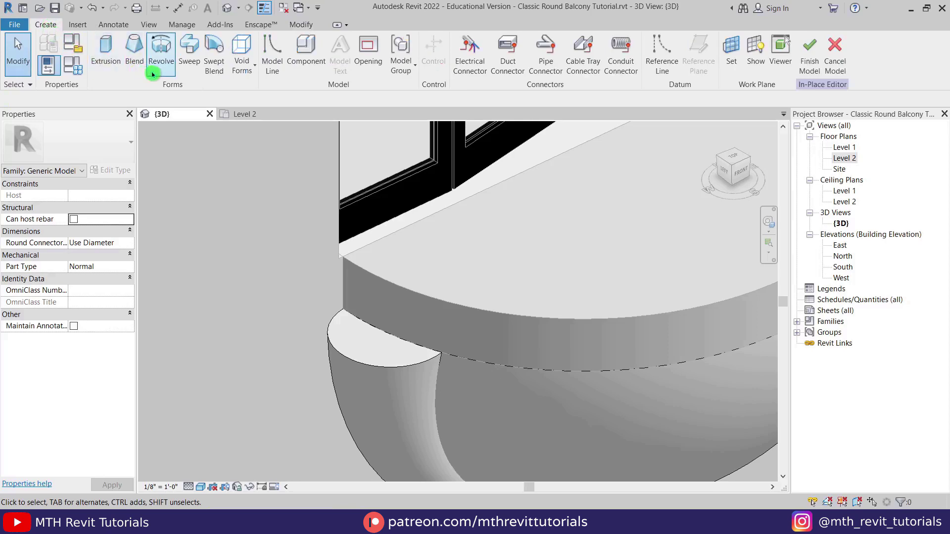
click(161, 47)
scroll(427, 268, down, 8)
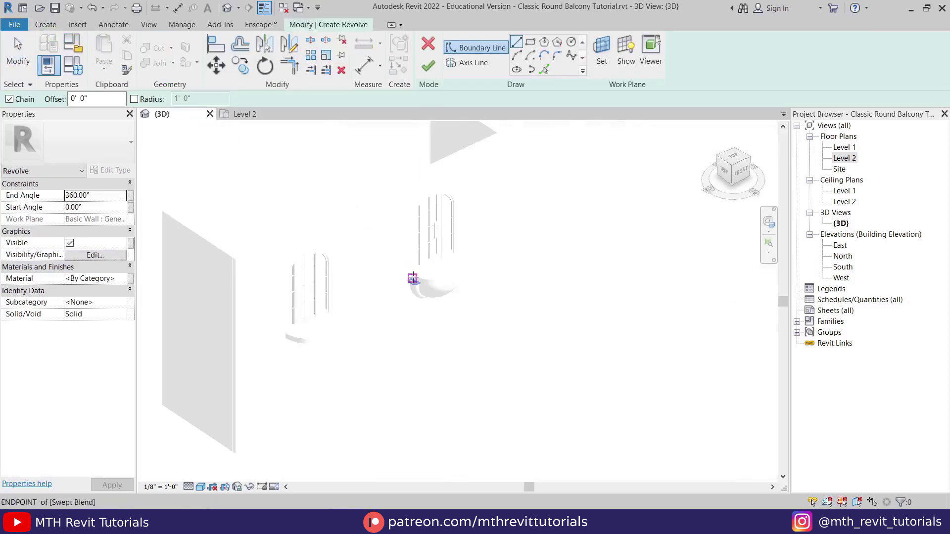
middle_drag(364, 284, 398, 289)
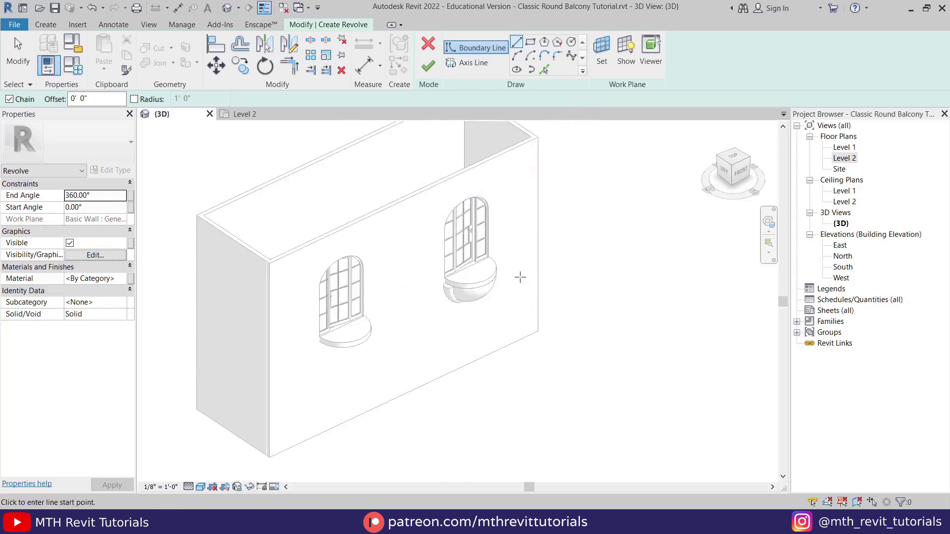
click(610, 65)
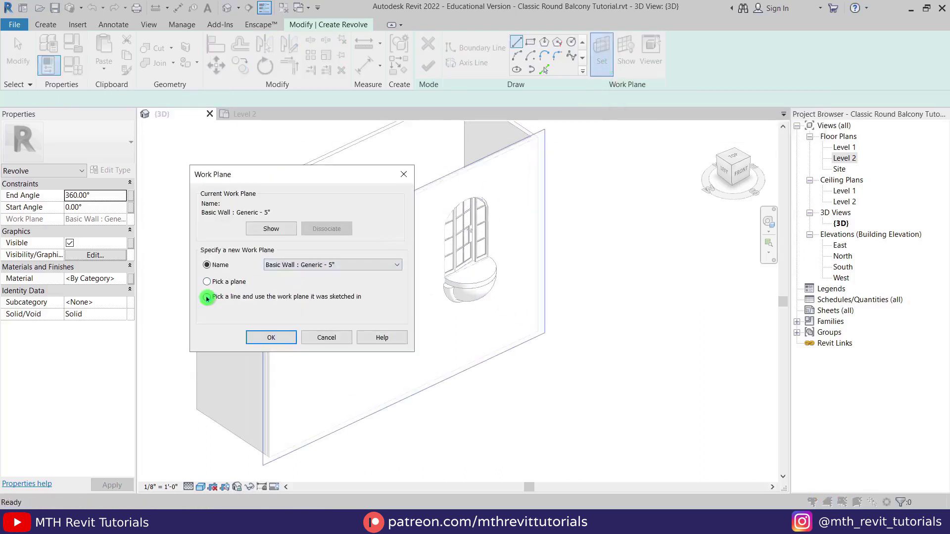
click(272, 338)
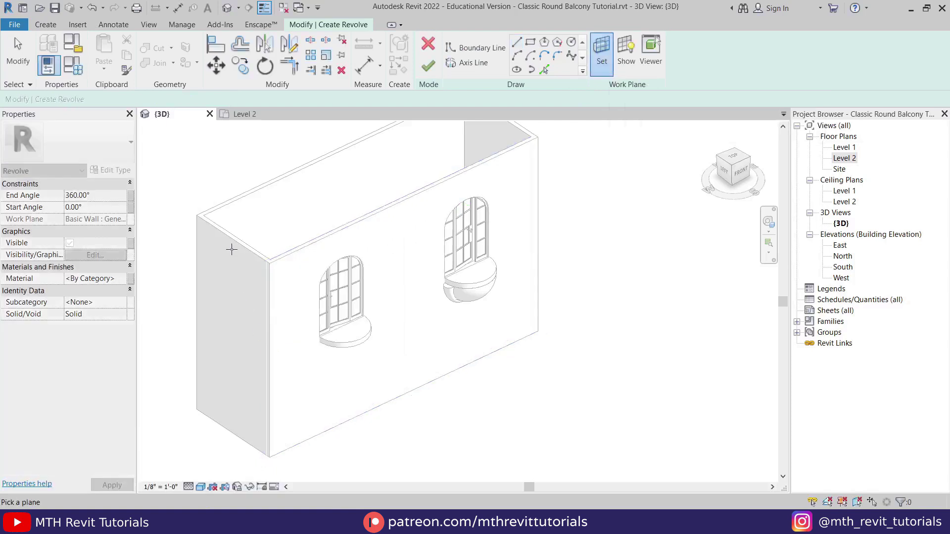
click(235, 243)
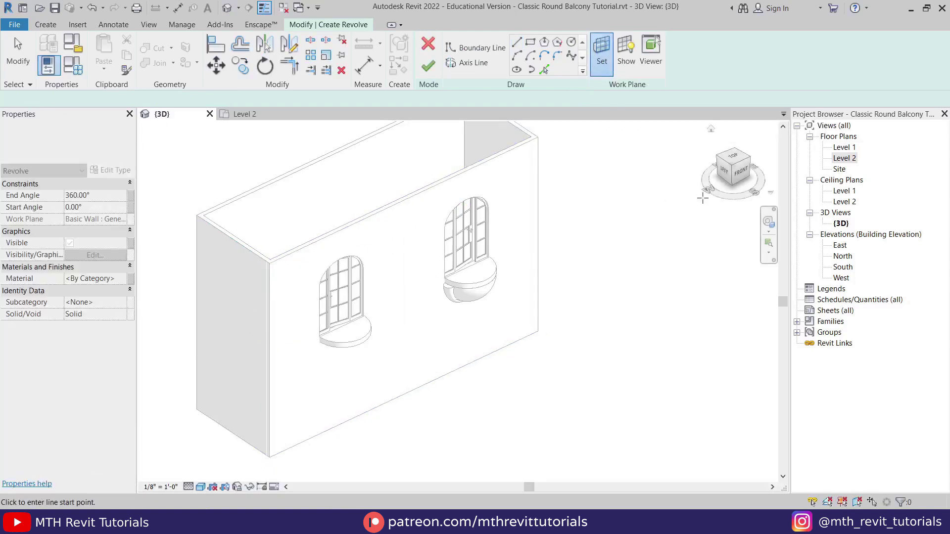
click(723, 173)
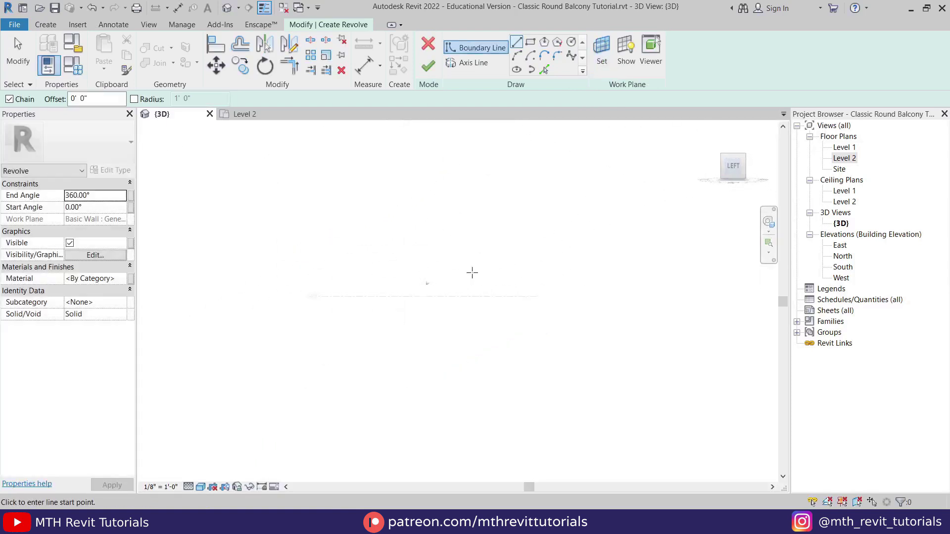
scroll(309, 371, up, 5)
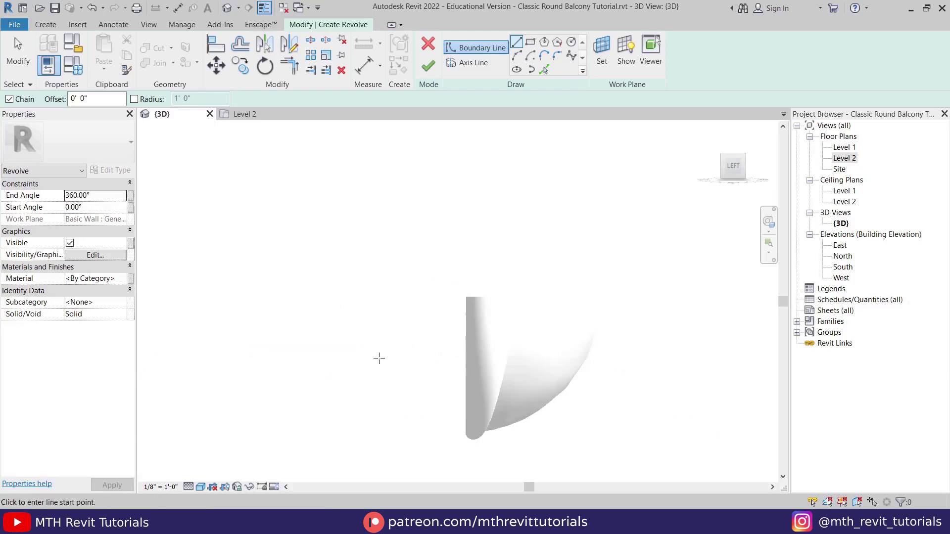
middle_drag(505, 276, 430, 314)
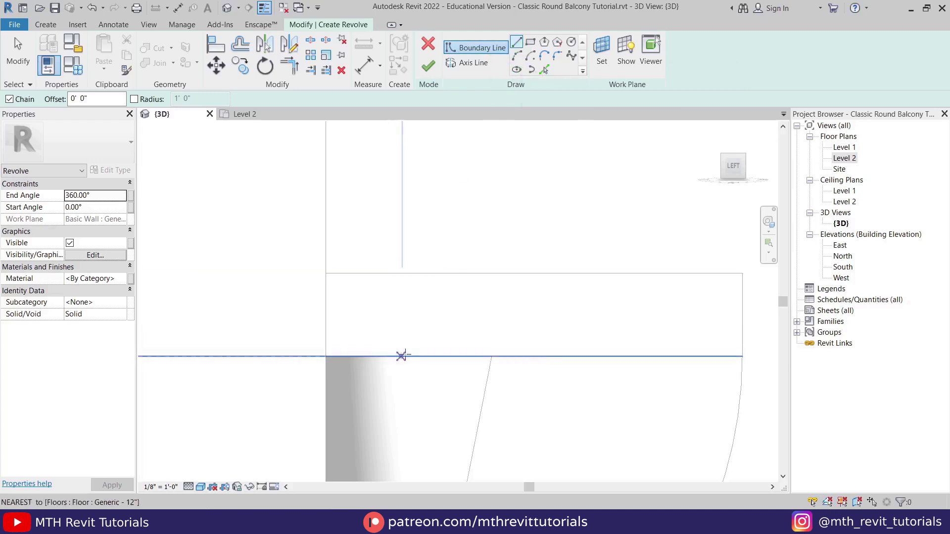
Step: Sketch a closed quarter-circle boundary above the rib, with a 6" vertical line at mid-width, an arc to the rib's outer edge and a base line
click(408, 356)
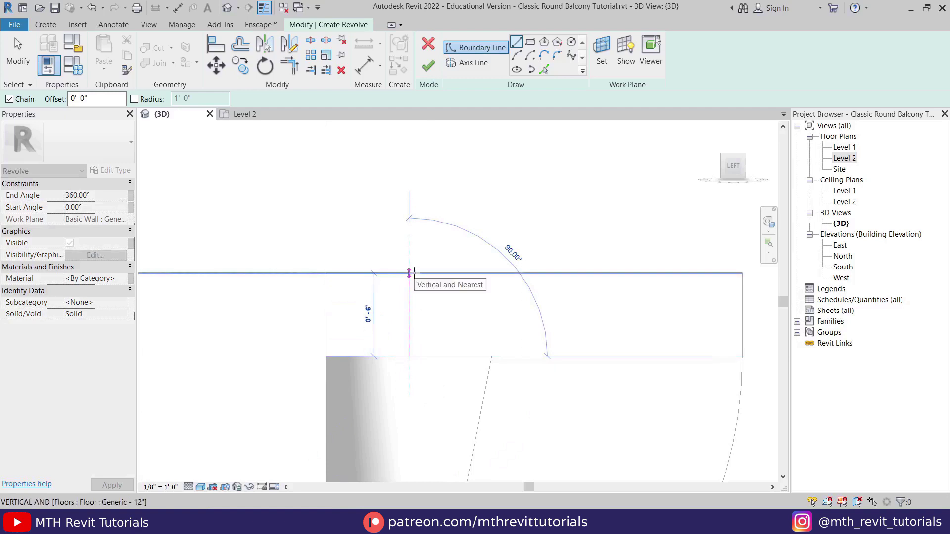
click(409, 273)
click(516, 56)
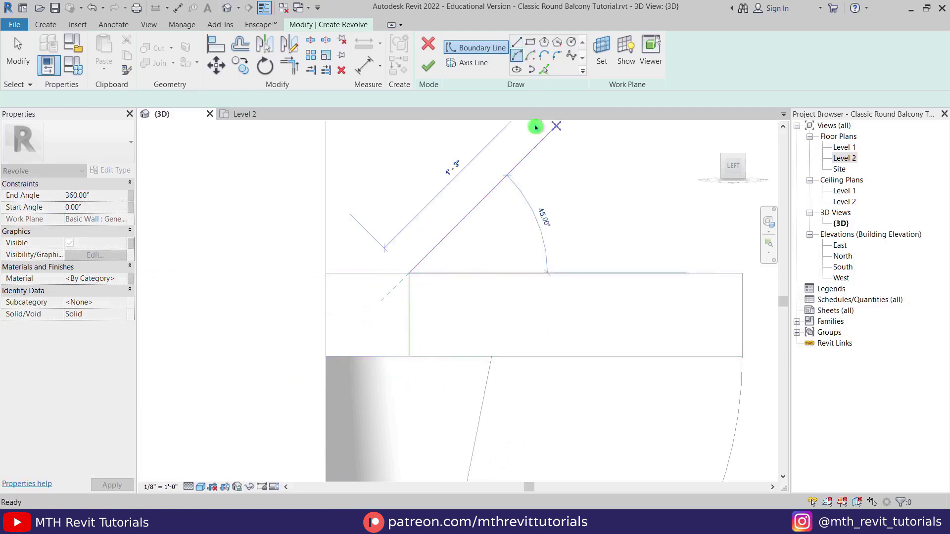
click(492, 356)
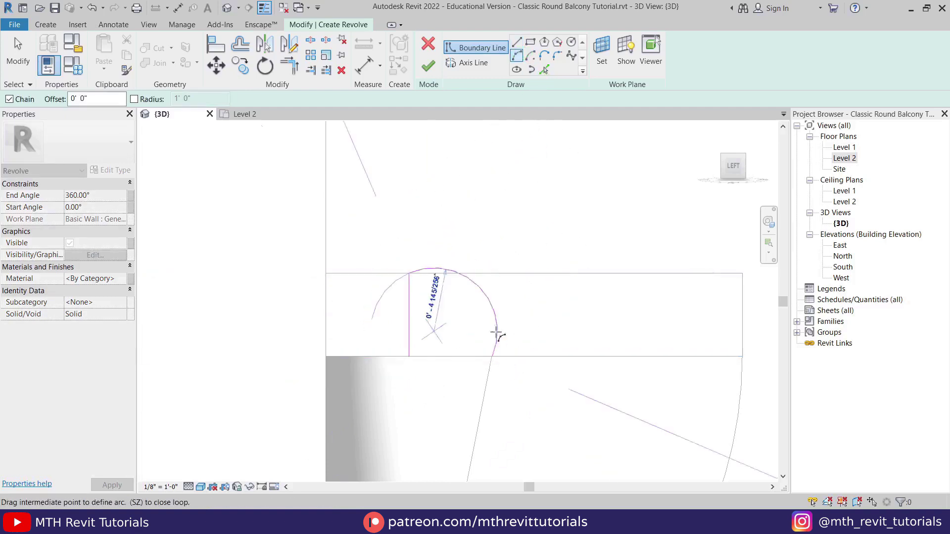
click(484, 310)
click(516, 41)
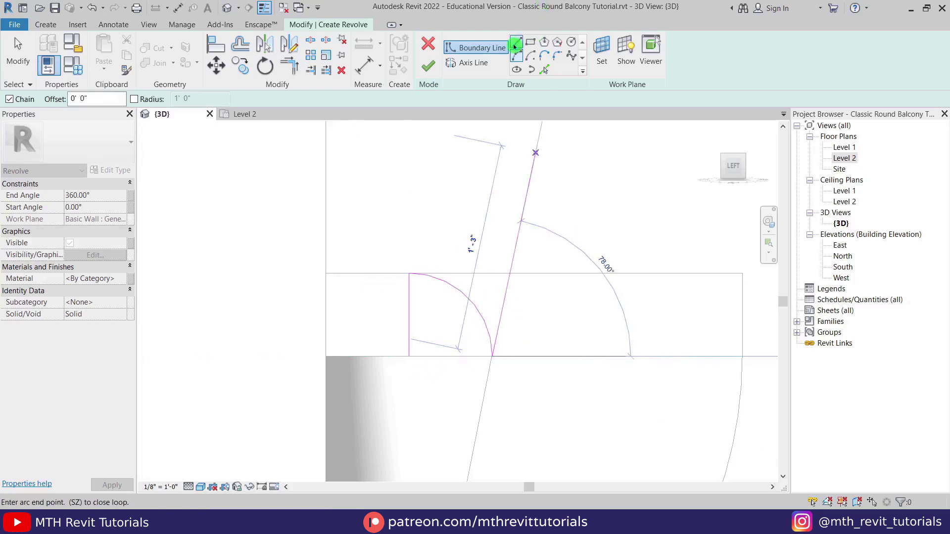
click(409, 356)
scroll(446, 357, up, 6)
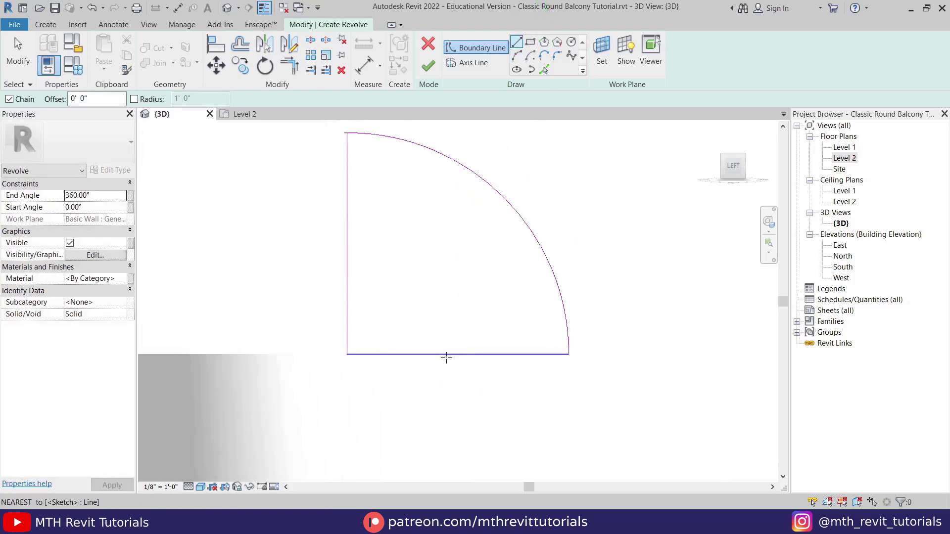
key(Escape)
scroll(492, 361, down, 3)
key(Escape)
key(Escape)
scroll(492, 363, down, 1)
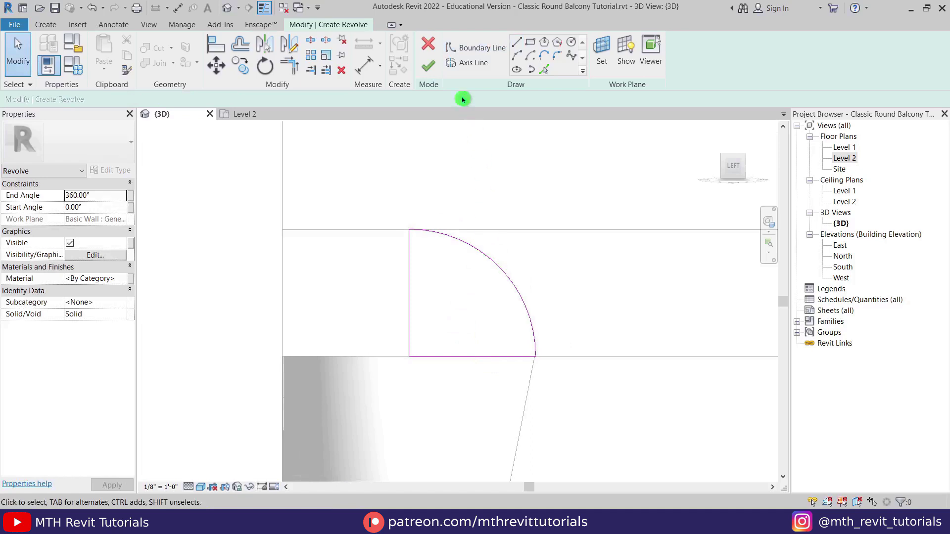
Step: Draw a vertical axis line about 2" long in line with the quarter circle's straight side and finish the revolve
click(468, 62)
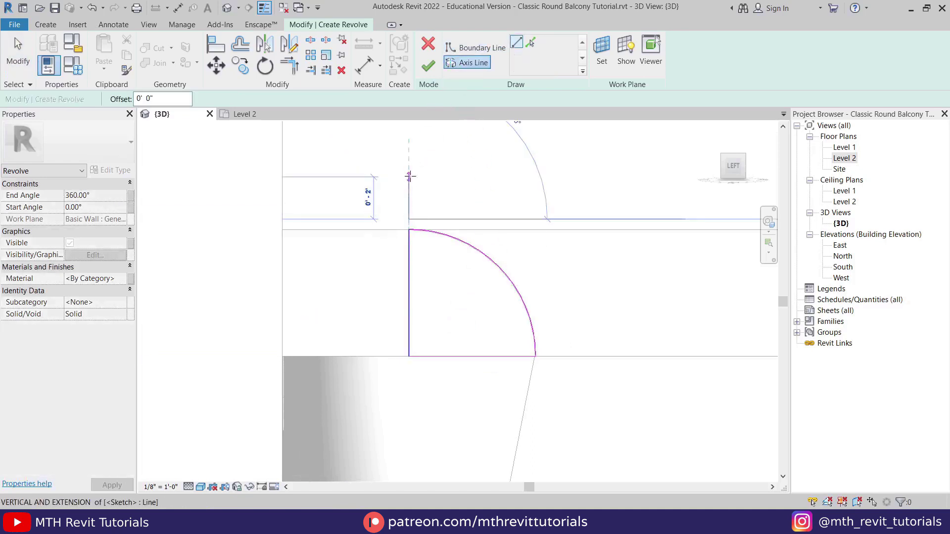
click(410, 176)
click(429, 65)
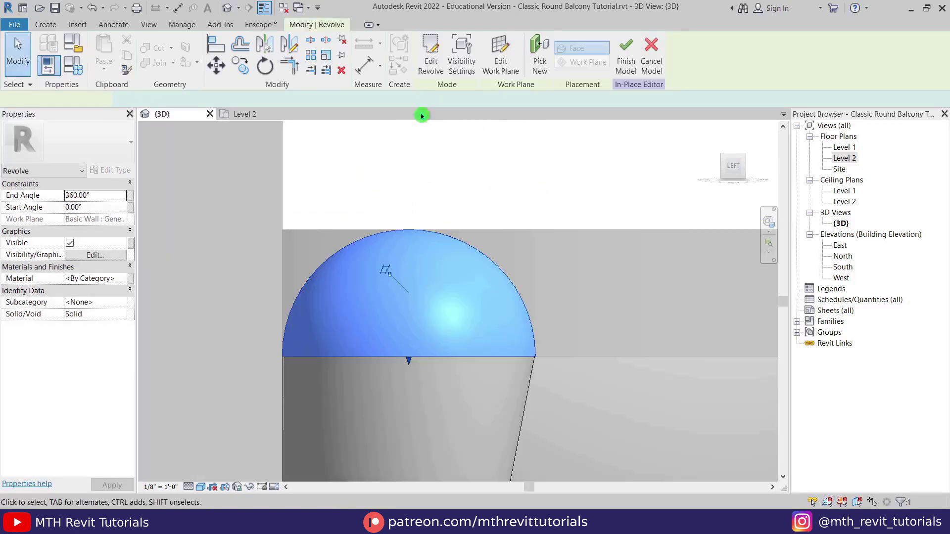
click(461, 167)
Step: Locate the revolved half dome at the wall's corner and dissociate its work plane from the wall
shift+middle_drag(461, 167, 425, 326)
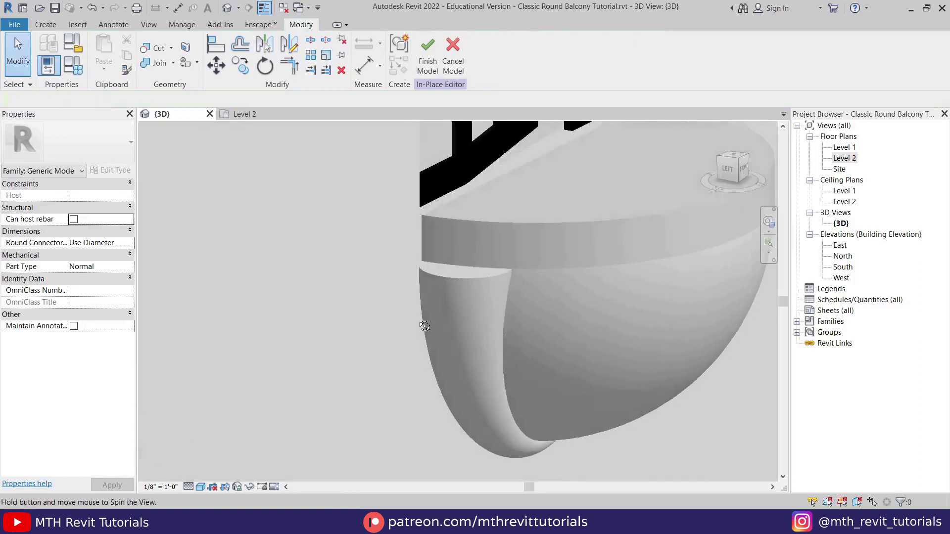
scroll(471, 252, down, 6)
scroll(323, 365, up, 4)
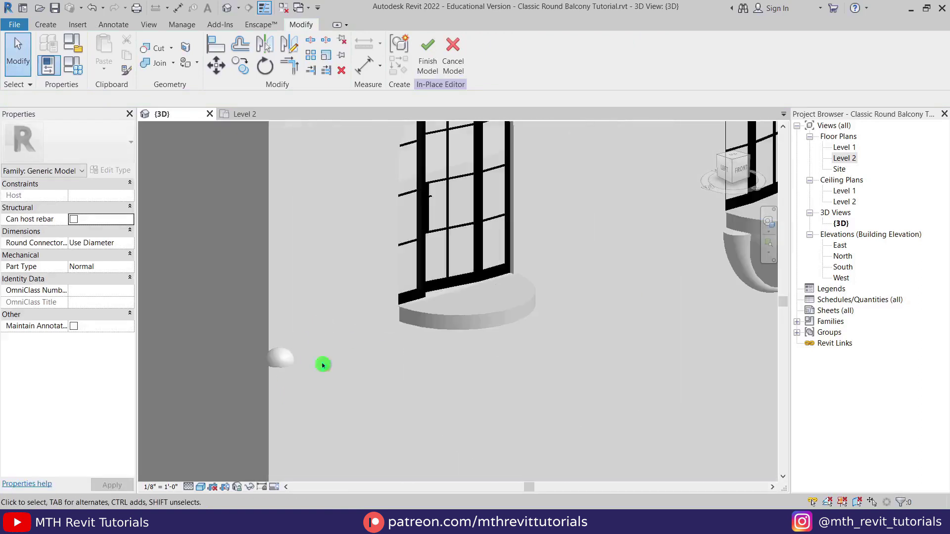
middle_drag(276, 361, 285, 148)
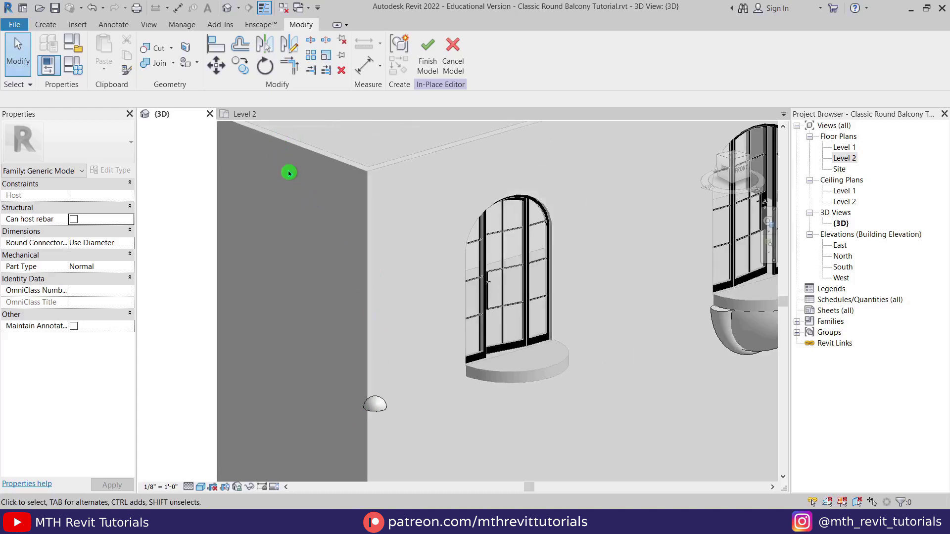
click(375, 405)
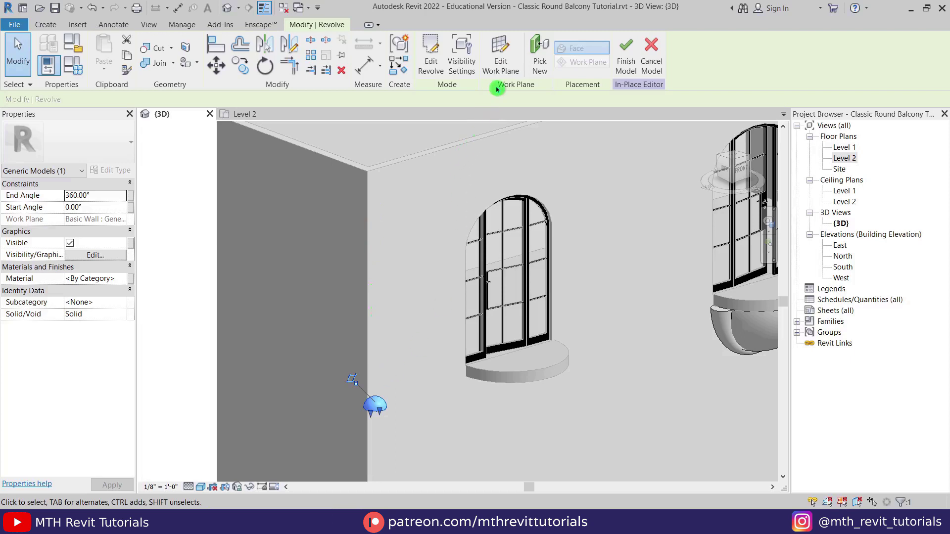
click(504, 65)
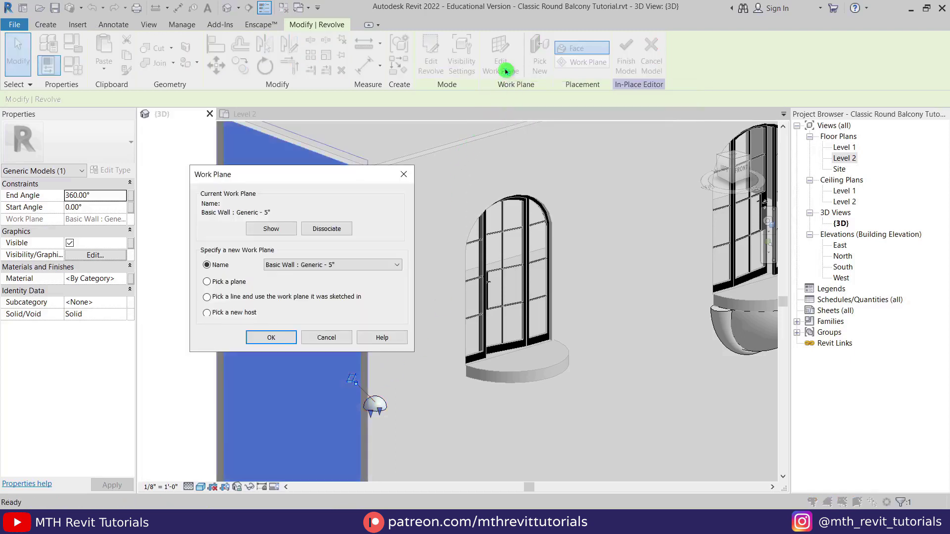
click(335, 233)
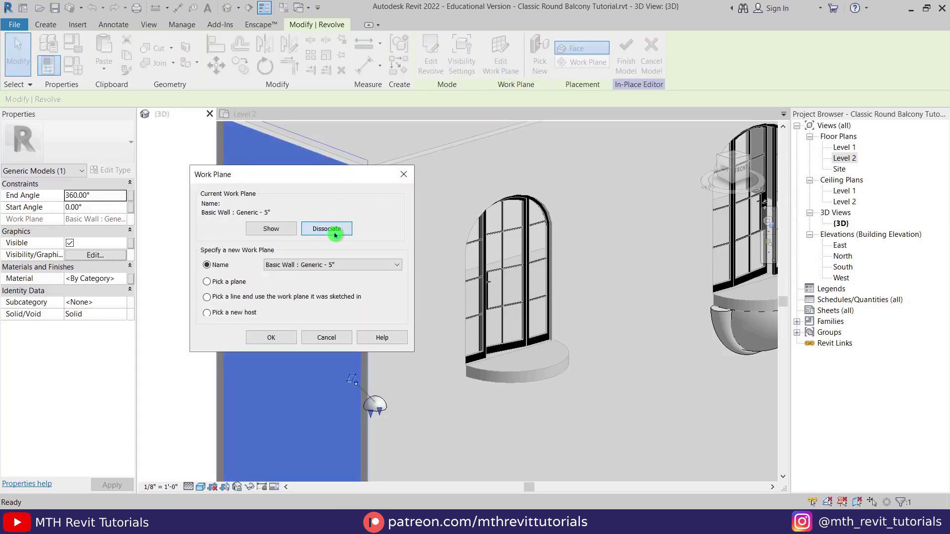
Step: In the front view, move the half dome from its base midpoint onto the top of the balcony rib
click(742, 169)
click(217, 73)
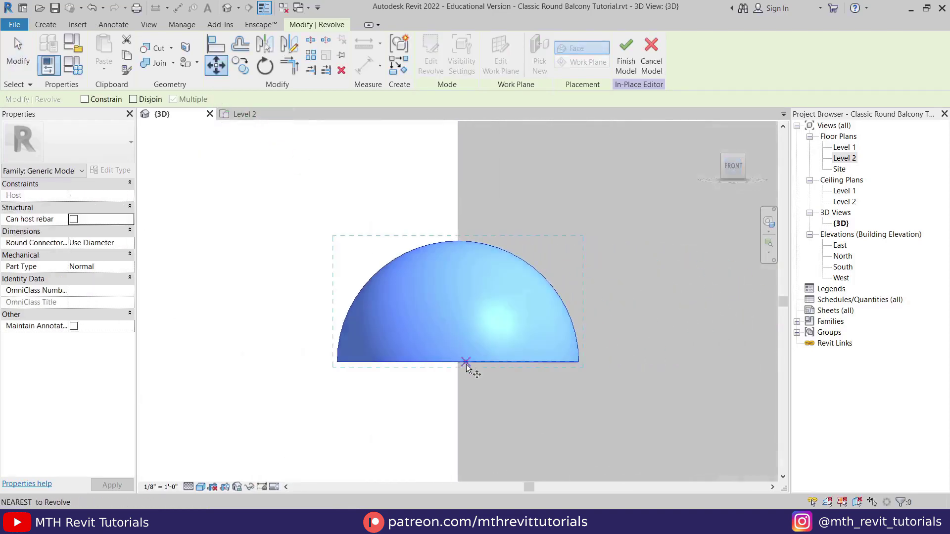
click(450, 365)
scroll(574, 316, up, 6)
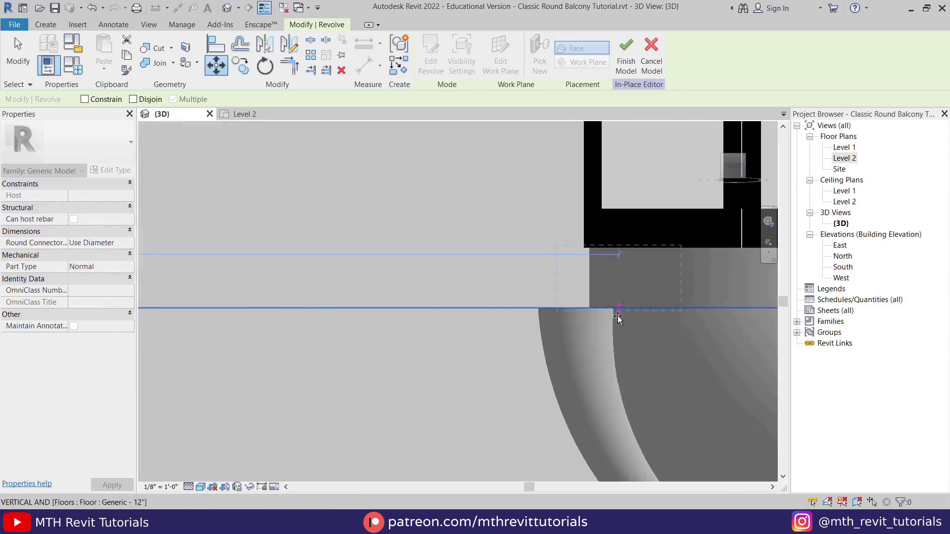
click(599, 311)
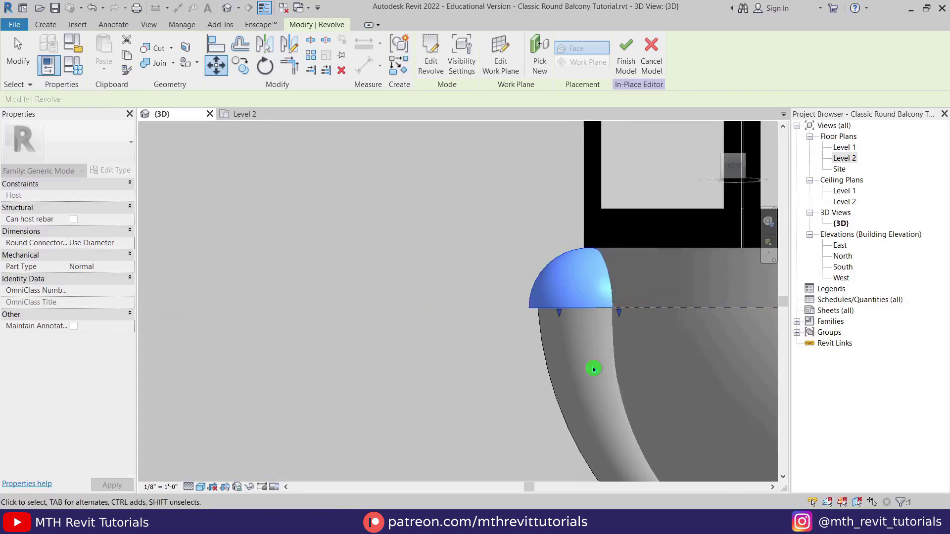
key(Escape)
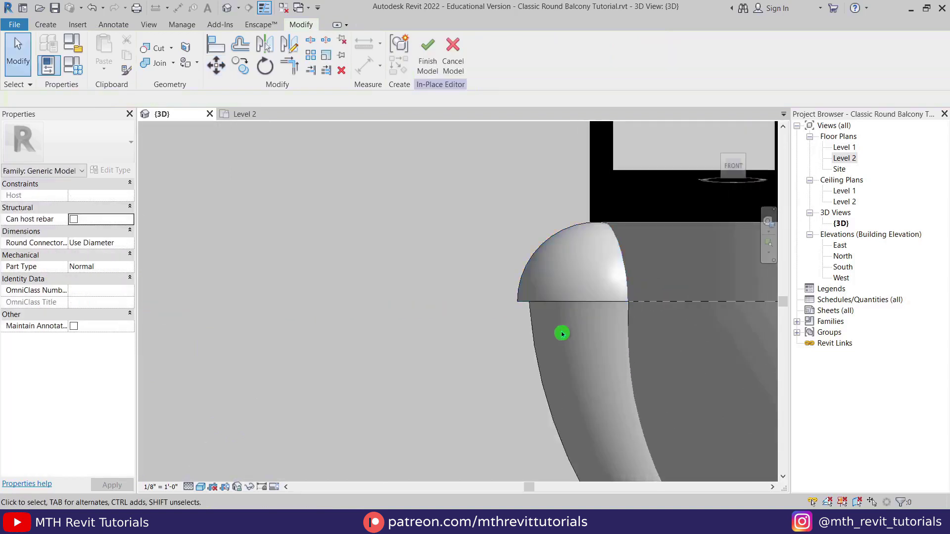
Step: Shift the cap horizontally until its outer base corner meets the rib's outer edge
click(526, 301)
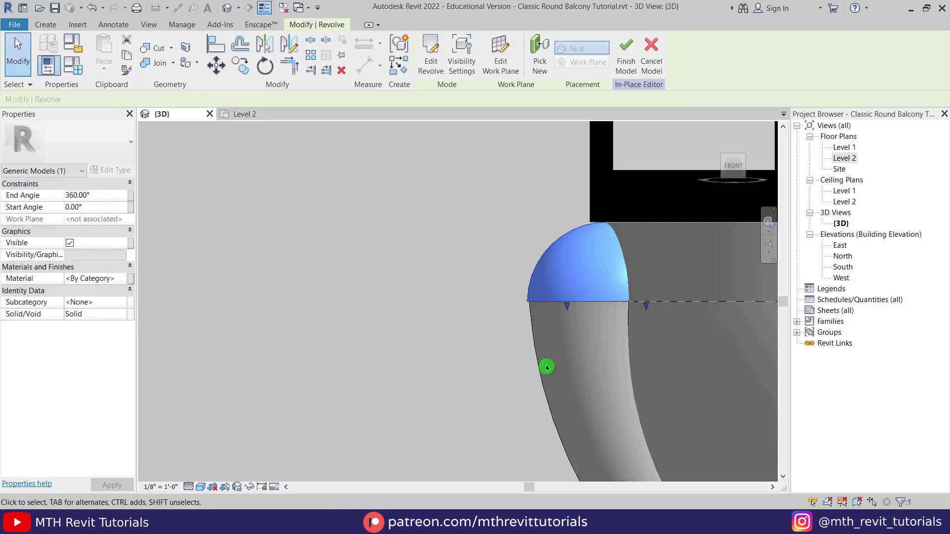
scroll(544, 337, up, 4)
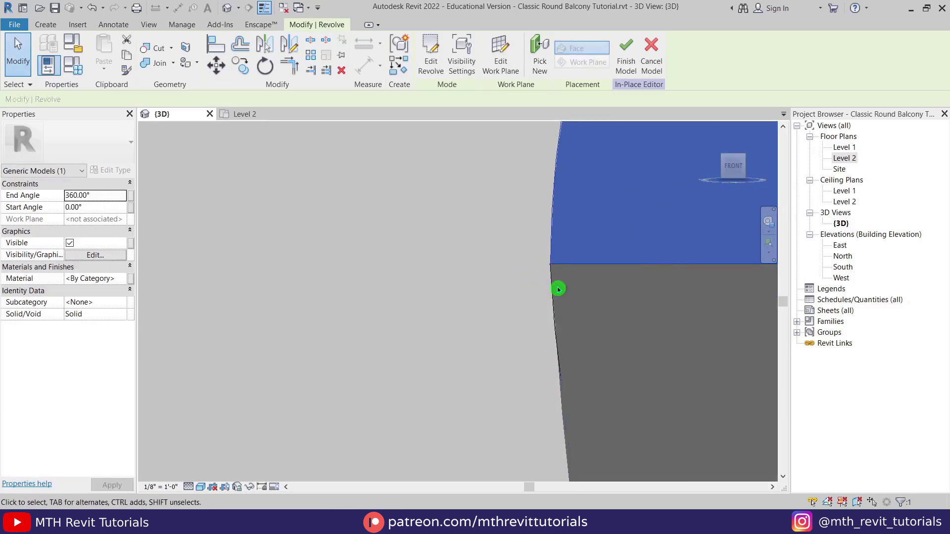
scroll(458, 323, down, 5)
click(387, 323)
scroll(477, 292, down, 1)
Step: Set the cap revolve's end angle to -180° and inspect where it meets the slab
shift+middle_drag(478, 292, 393, 342)
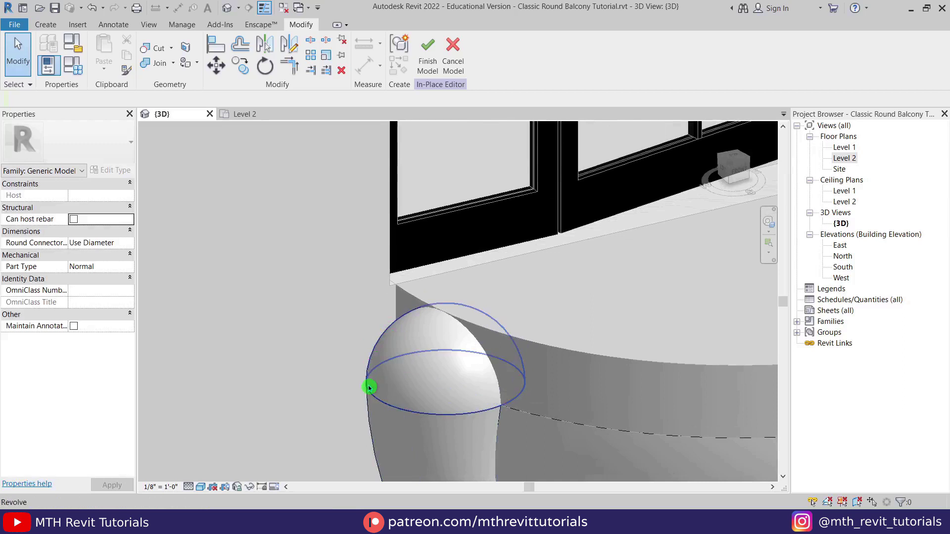
click(469, 340)
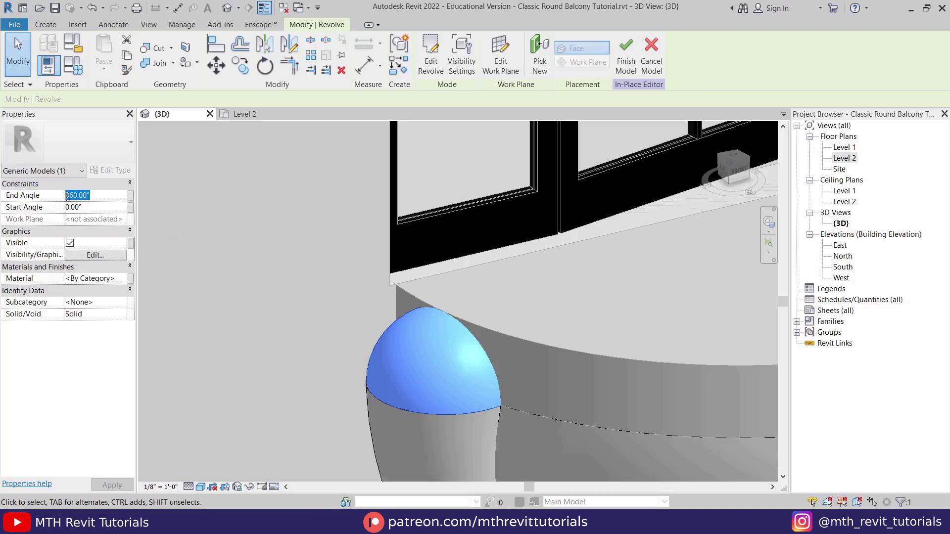
text(-18)
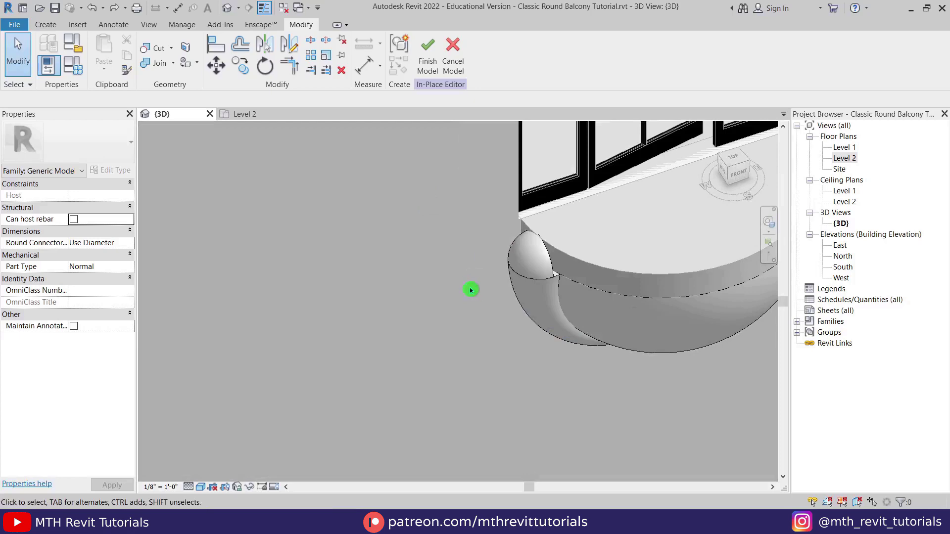
scroll(471, 290, up, 5)
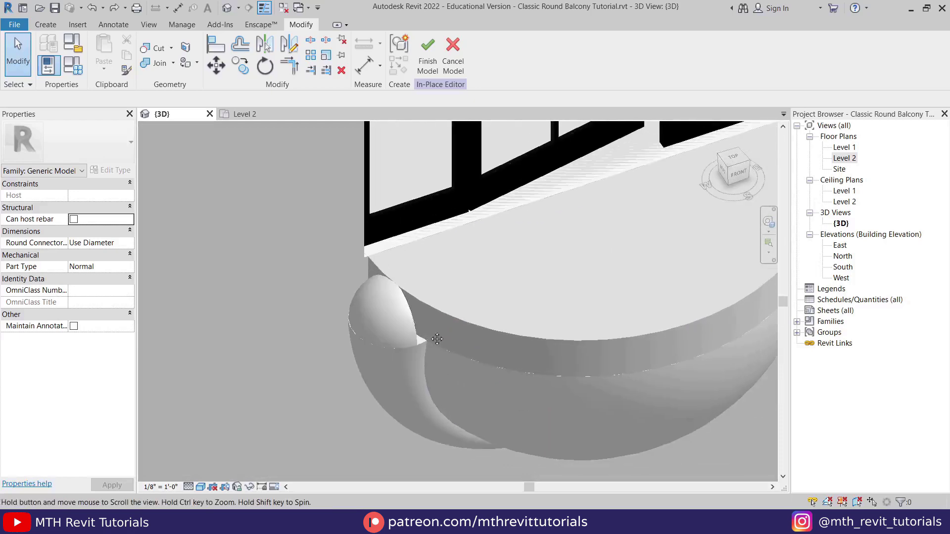
shift+middle_drag(413, 337, 314, 354)
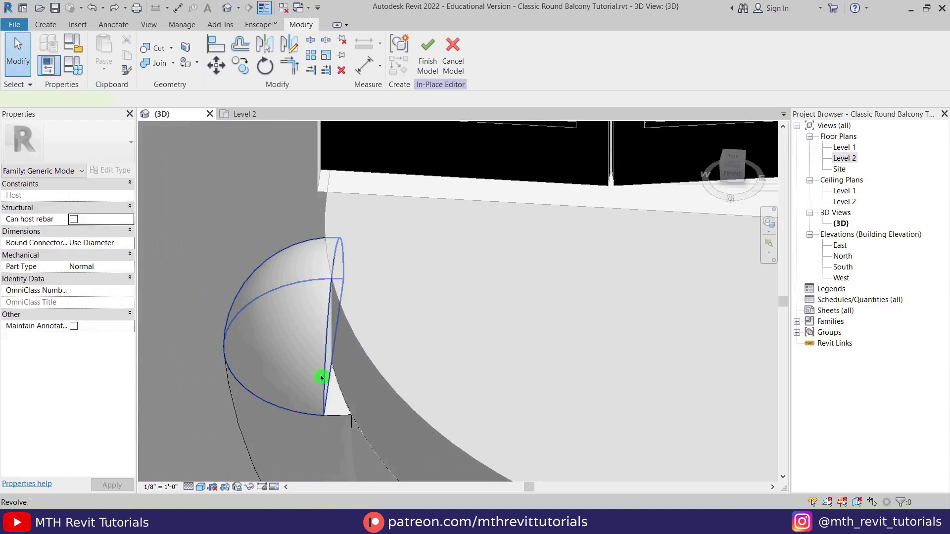
Step: Show the cap and rib from the top in wireframe display to compare their outlines
click(265, 337)
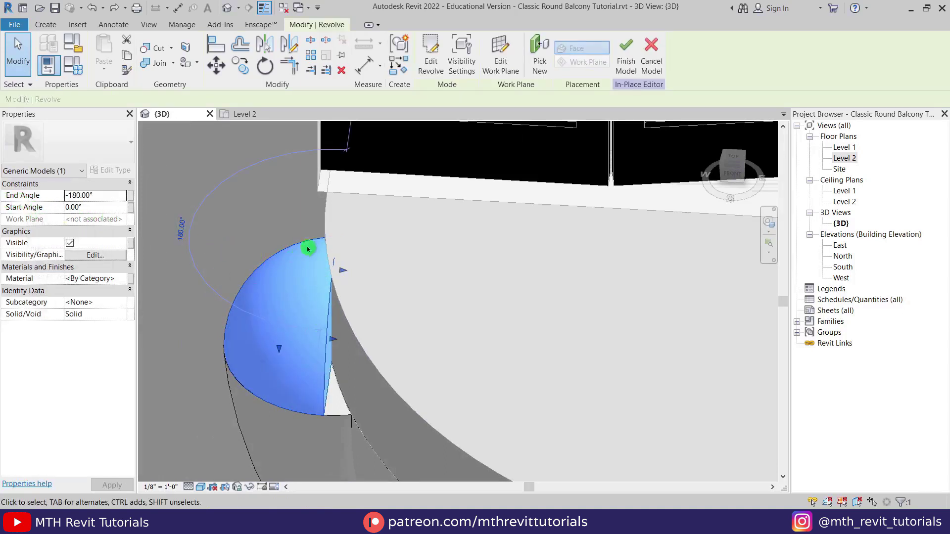
click(733, 164)
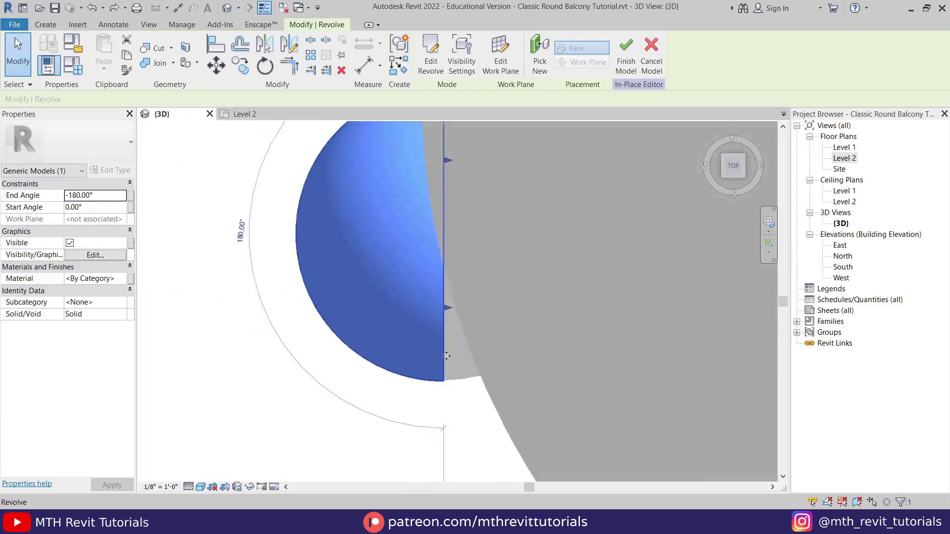
middle_drag(446, 356, 484, 406)
scroll(485, 406, down, 2)
middle_drag(567, 384, 516, 382)
key(w)
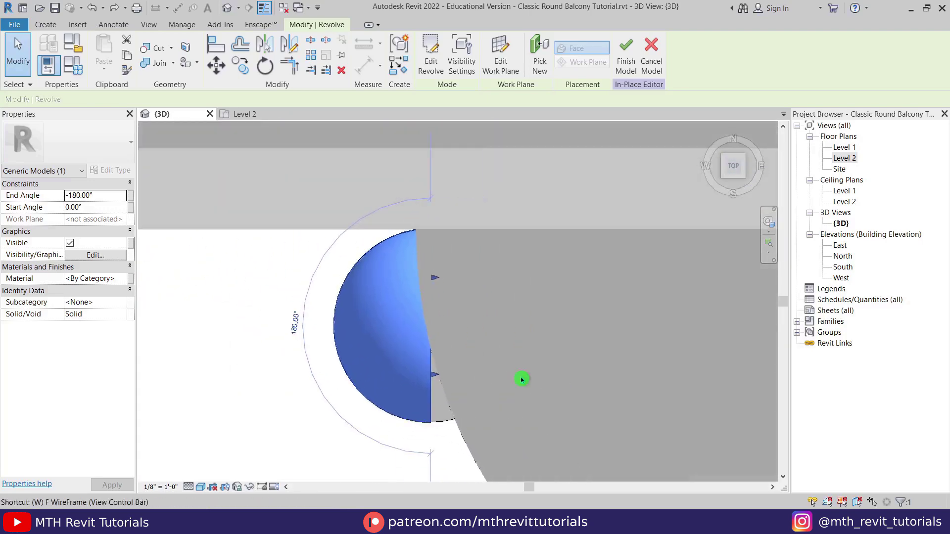
key(w)
key(f)
click(254, 422)
scroll(452, 392, up, 1)
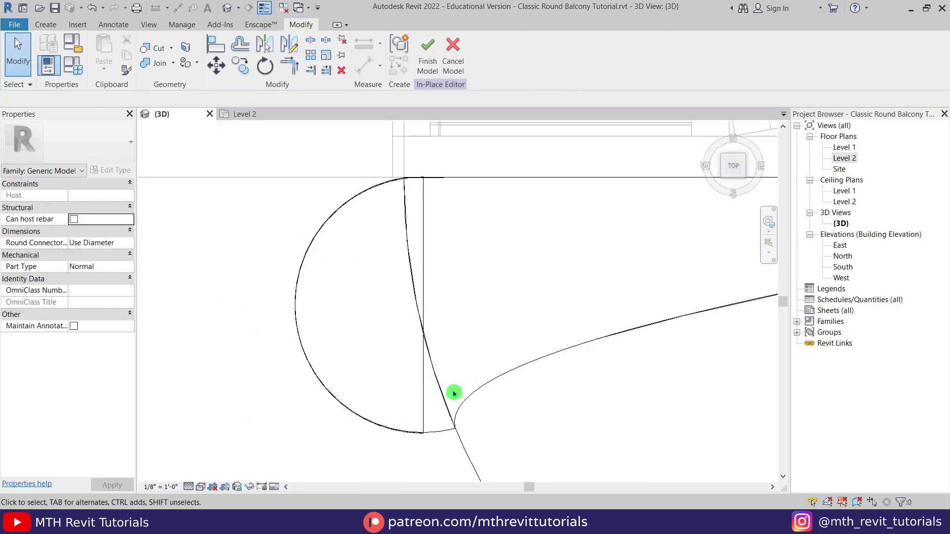
Step: Set the cap revolve's end angle to -171° so its rear edge ends at the slab's corner on the wall
click(426, 399)
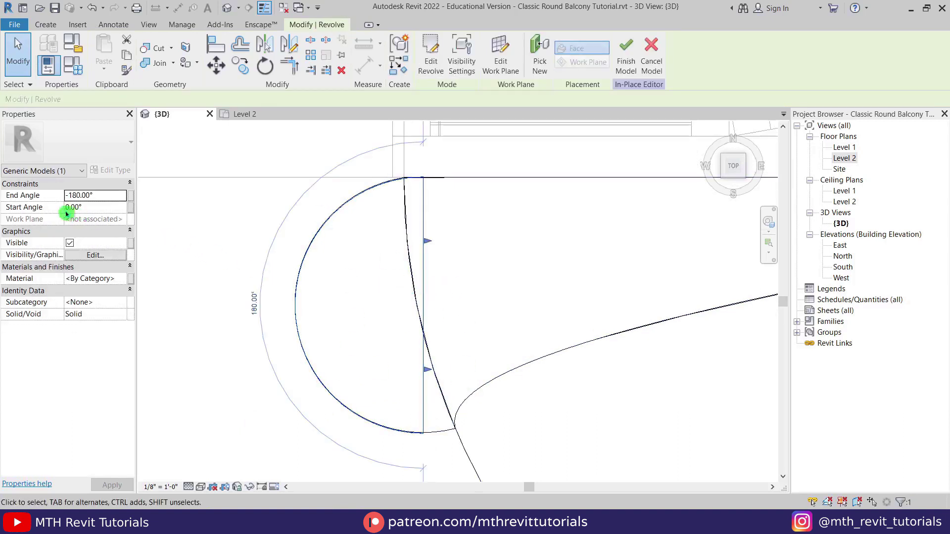
click(75, 195)
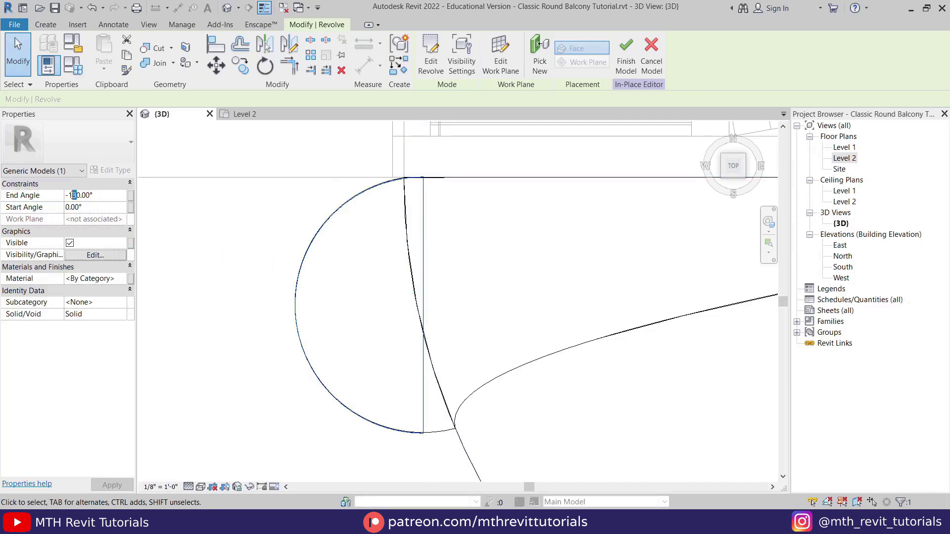
click(114, 198)
key(BackSpace)
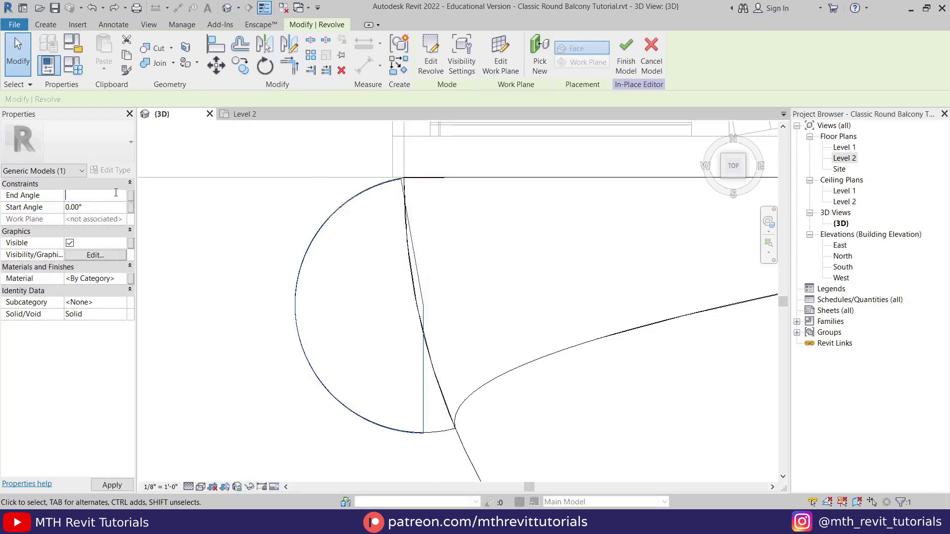
text(-171)
click(411, 185)
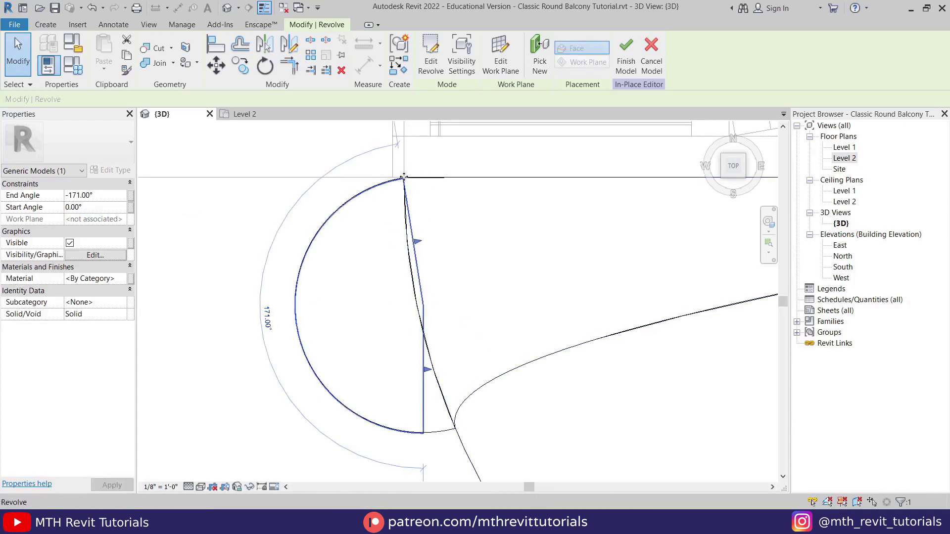
click(449, 430)
Step: Try start angles of 10° and 20° for the cap revolve, then set 15° to reach the rib's front corner
click(124, 284)
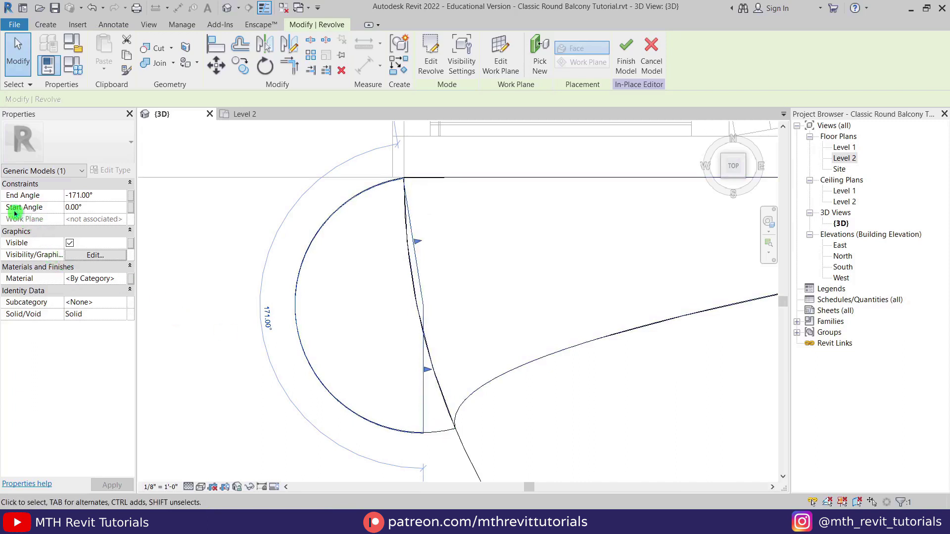
click(92, 211)
text(1)
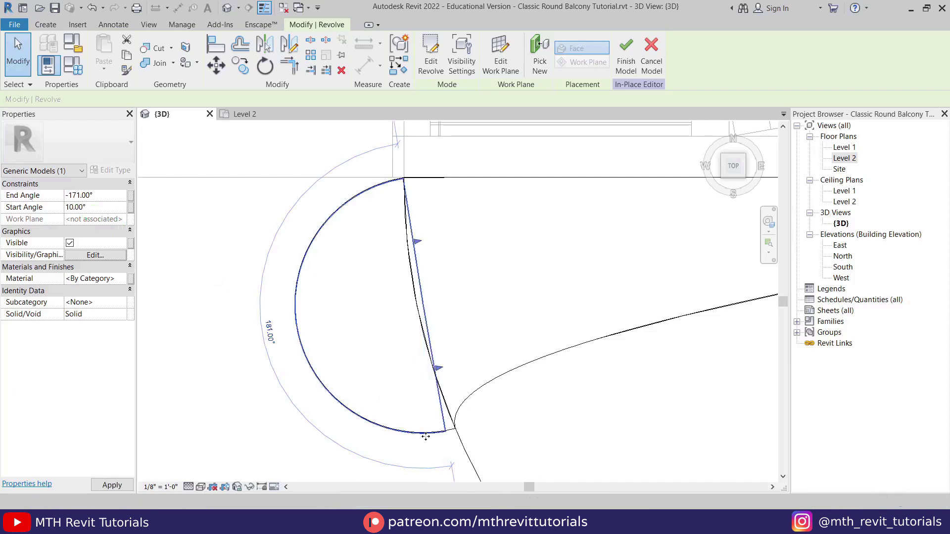
click(94, 207)
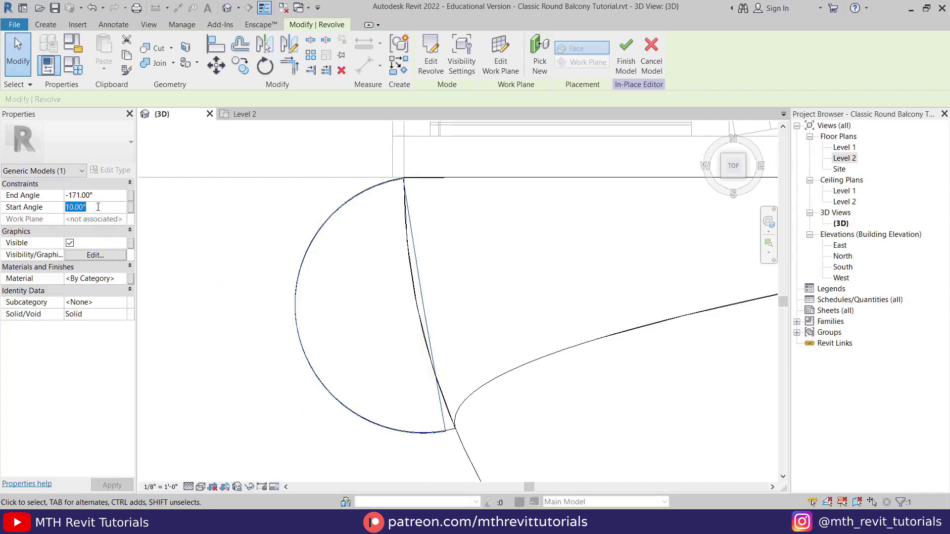
text(2)
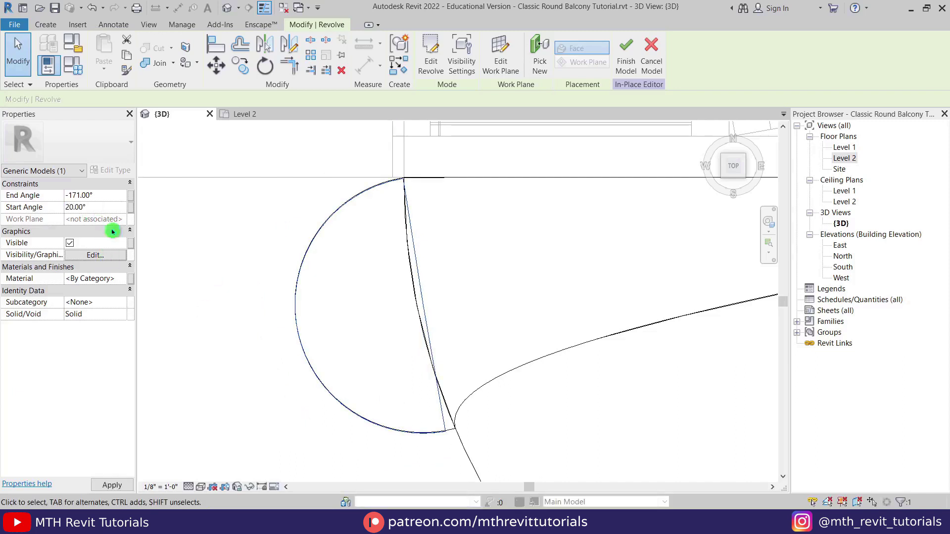
click(82, 210)
text(15)
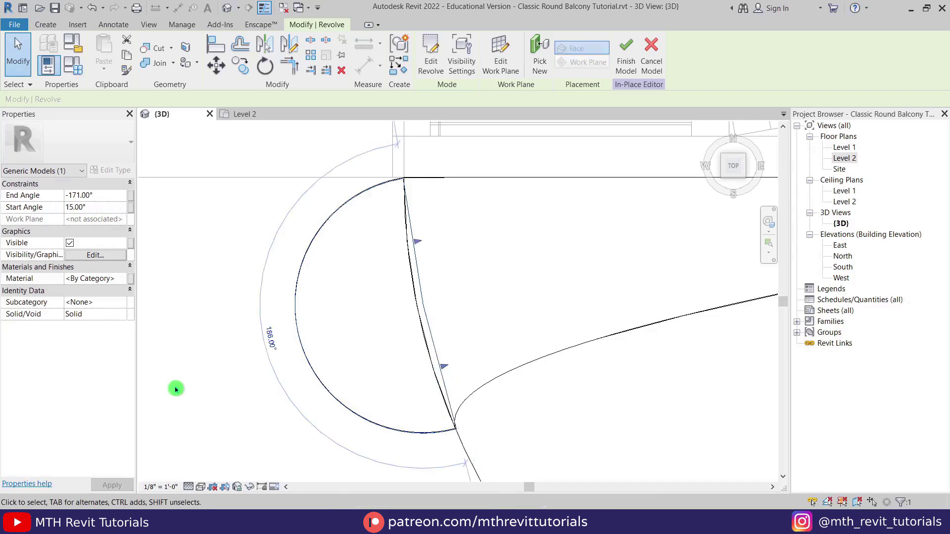
click(201, 429)
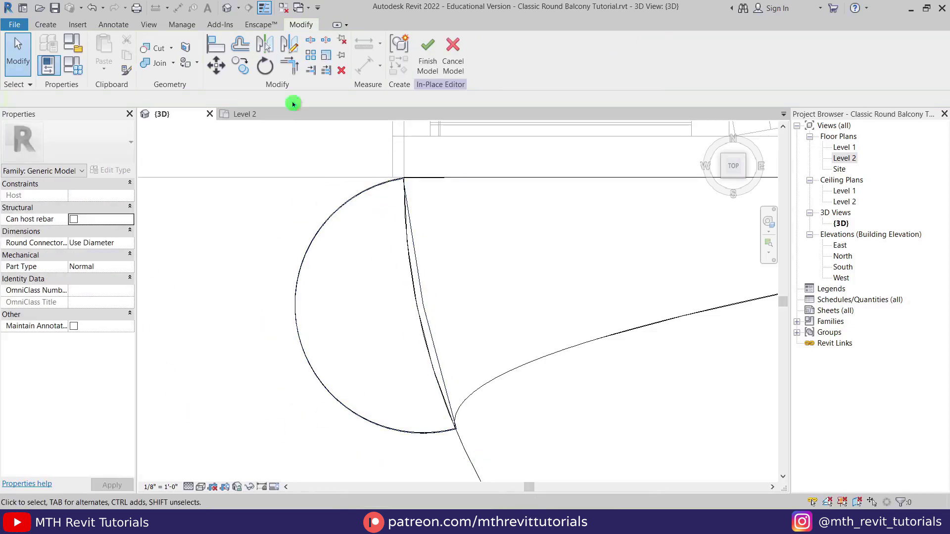
Step: Return to shaded display and check the fit of the cap on the rib from several angles
scroll(273, 272, down, 4)
scroll(286, 359, down, 1)
mouse_move(286, 361)
middle_down()
mouse_move(320, 310)
mouse_move(356, 218)
middle_up()
key(s)
key(d)
scroll(358, 313, up, 3)
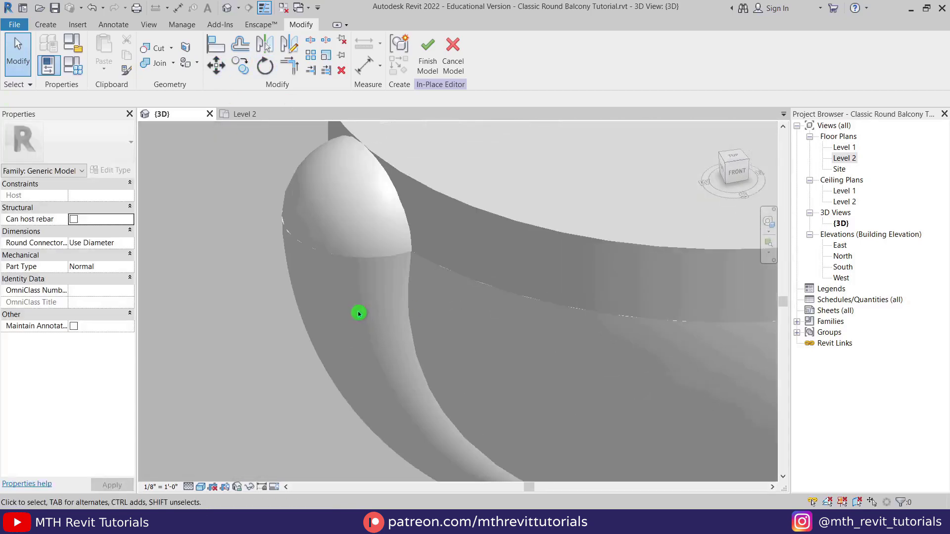
middle_drag(403, 328, 363, 246)
scroll(437, 423, down, 3)
shift+middle_drag(436, 424, 351, 373)
scroll(310, 295, down, 3)
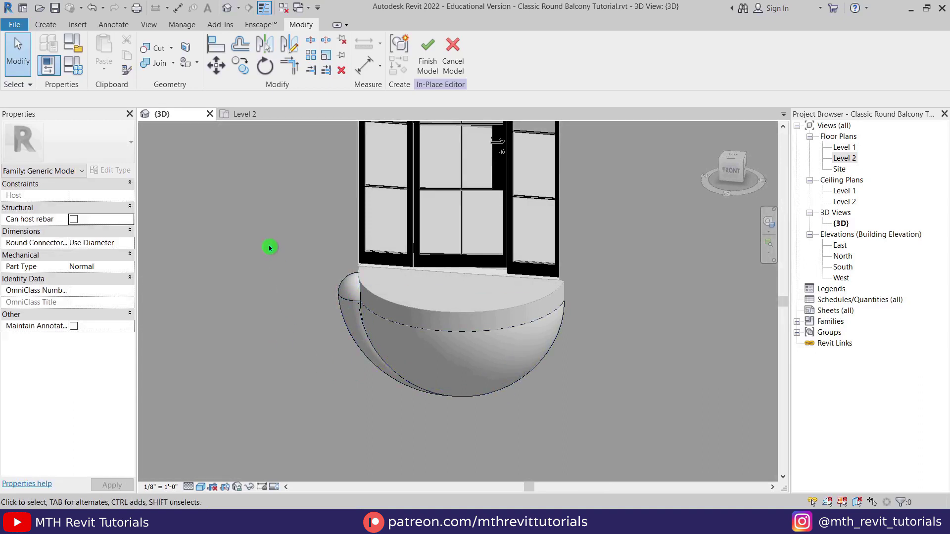
Step: Associate the material of the cap and rib with a new family type parameter named Mat 1
drag(271, 233, 499, 428)
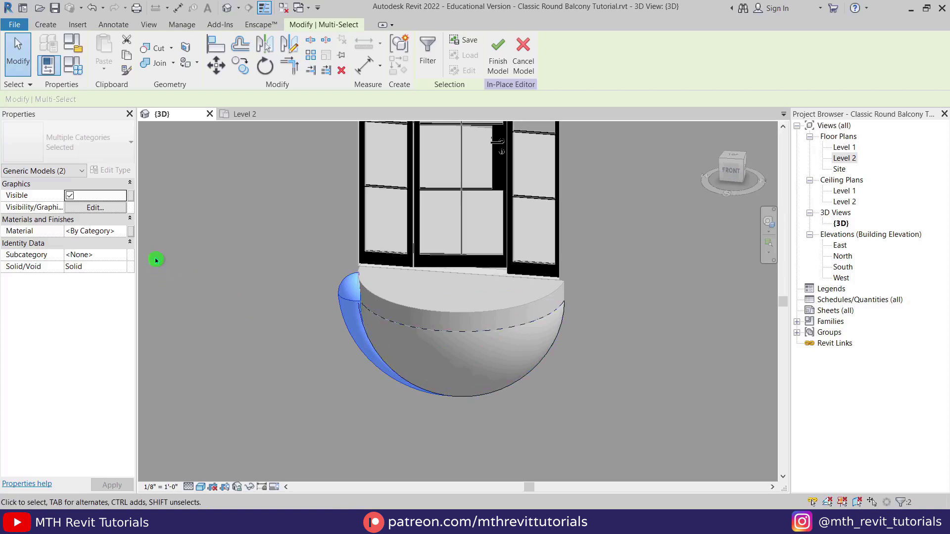
click(133, 236)
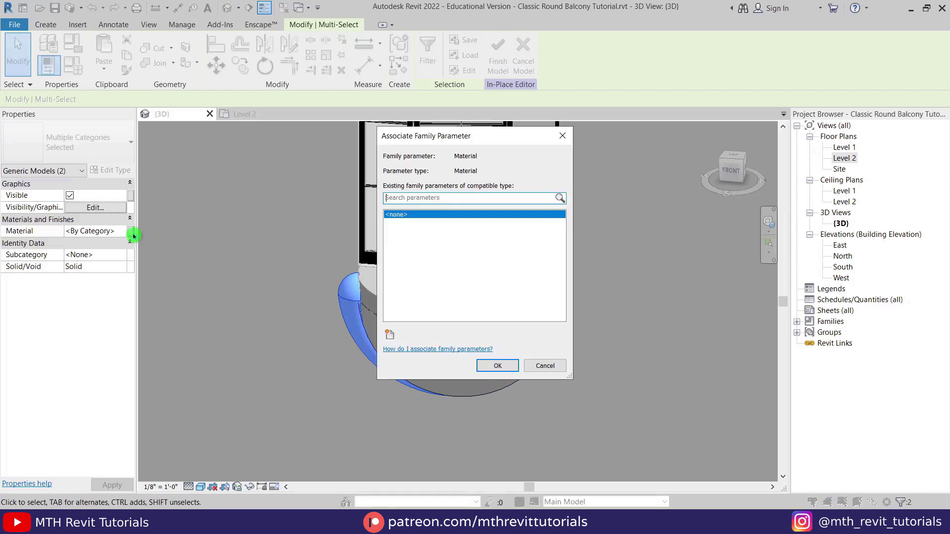
click(390, 335)
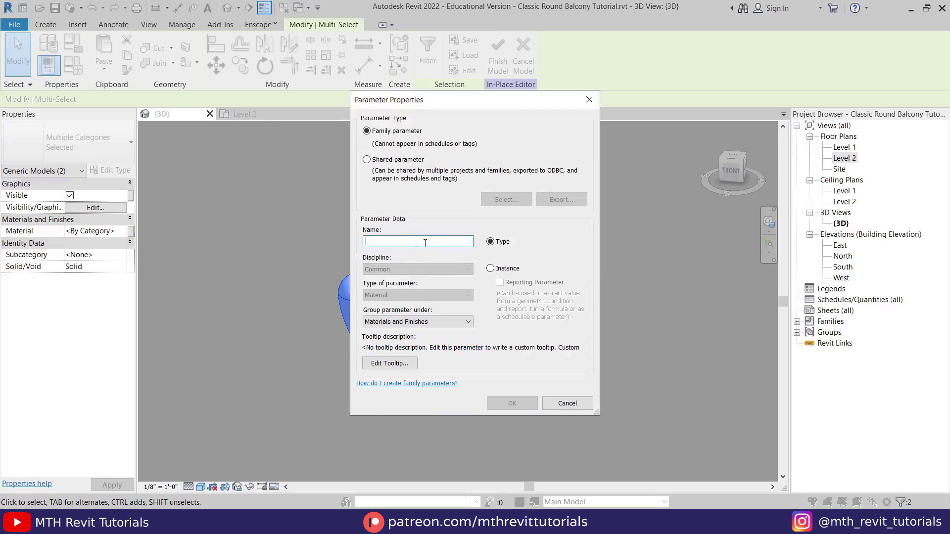
text(Mat 1)
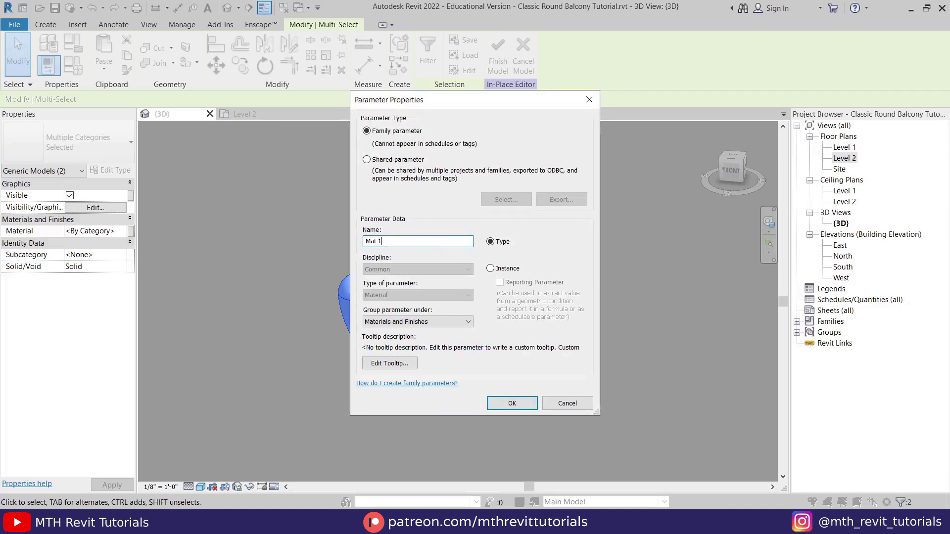
click(500, 403)
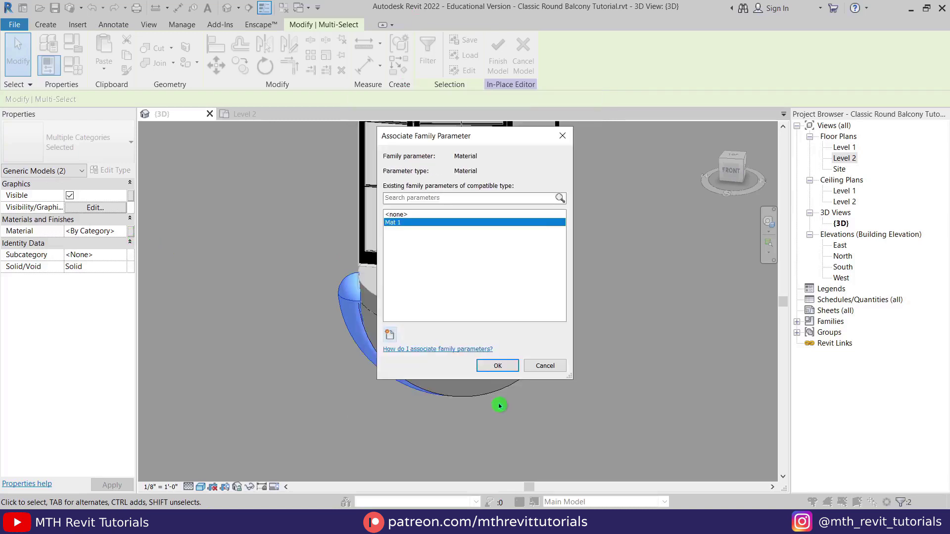
click(498, 367)
Step: Turn the 3D view to look at the balcony slab and its capped rib from the top
shift+middle_drag(335, 376, 386, 399)
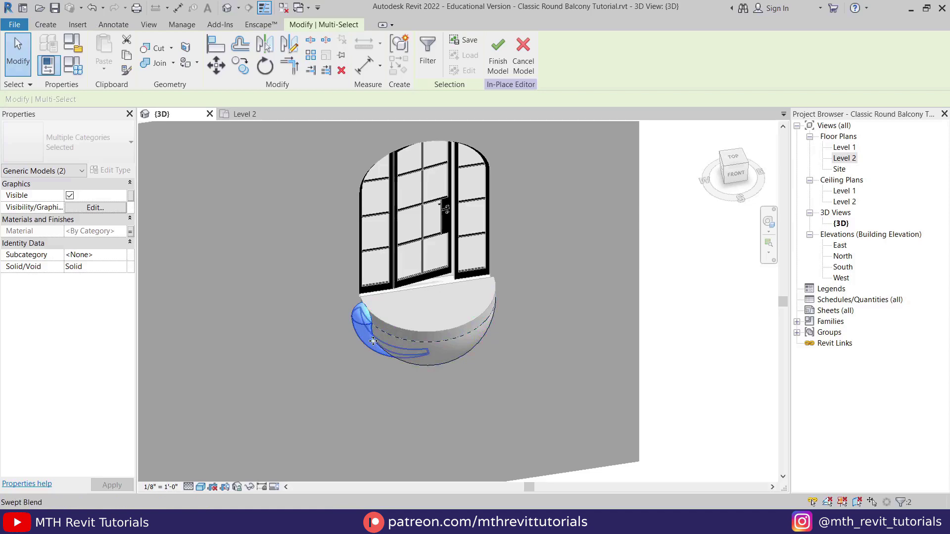
click(733, 158)
middle_drag(388, 318, 503, 405)
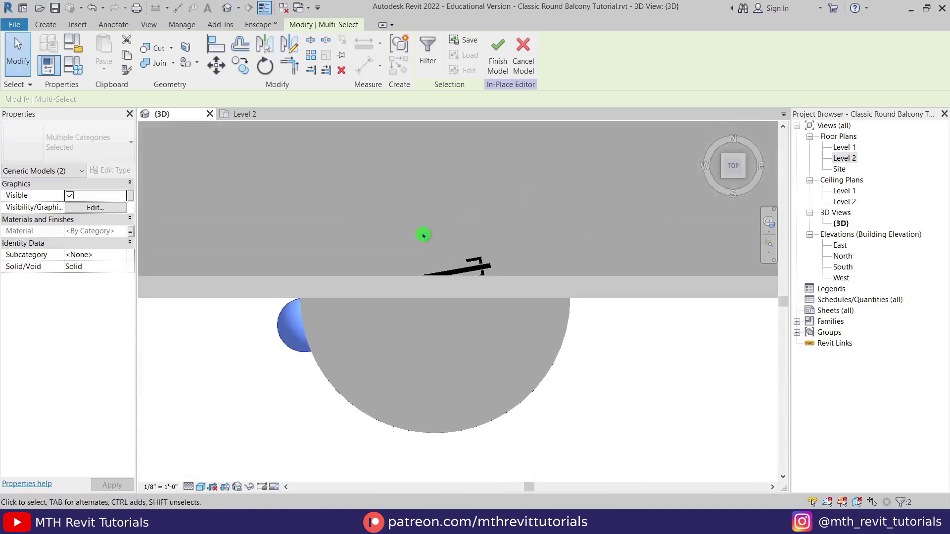
click(312, 56)
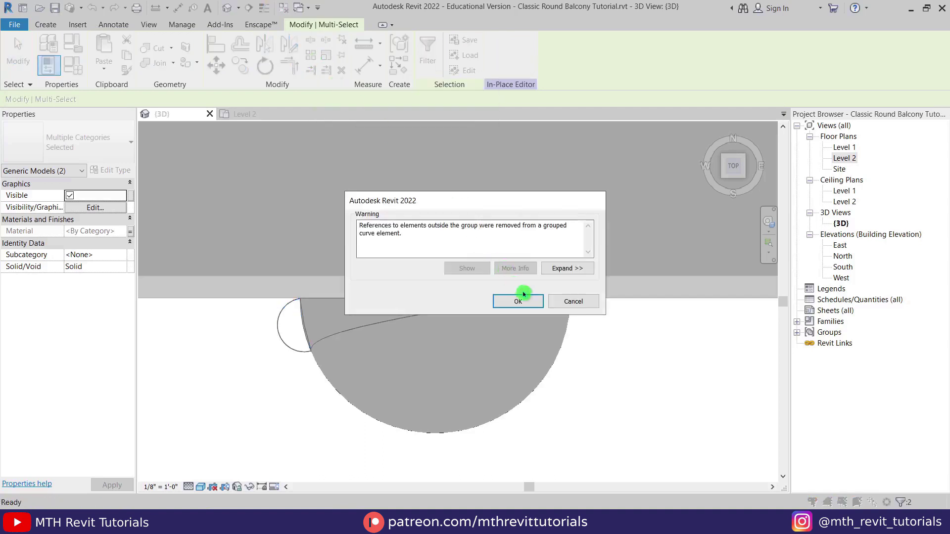
click(518, 301)
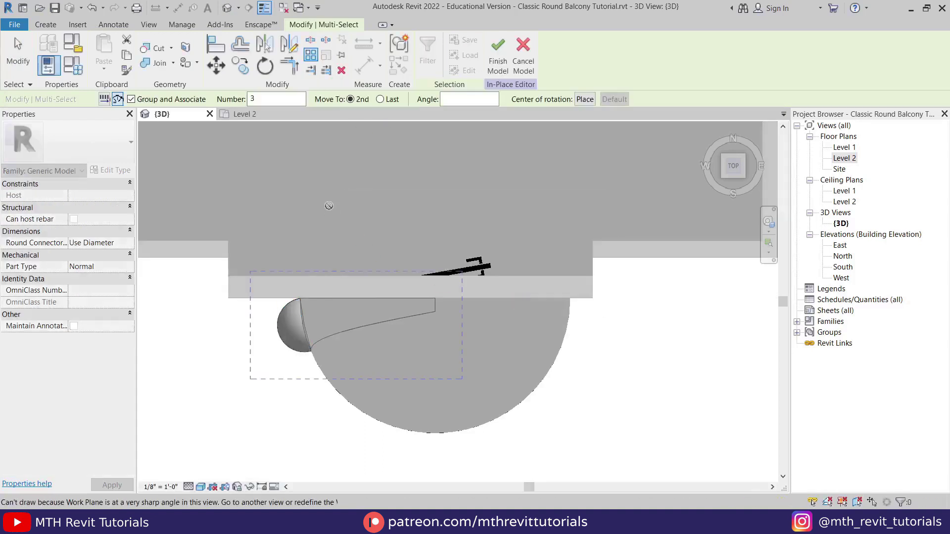
scroll(341, 221, down, 2)
middle_drag(321, 362, 297, 374)
scroll(351, 350, up, 1)
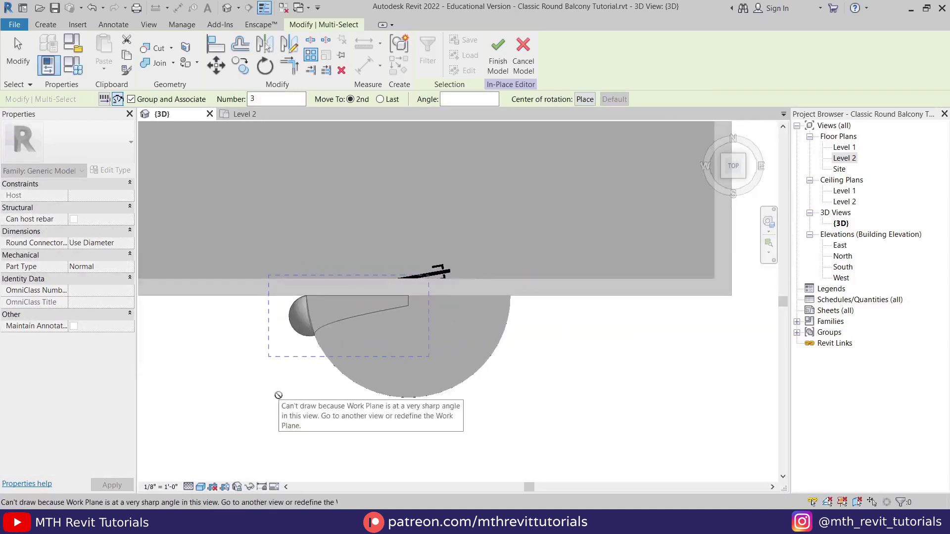
key(Escape)
scroll(354, 349, up, 1)
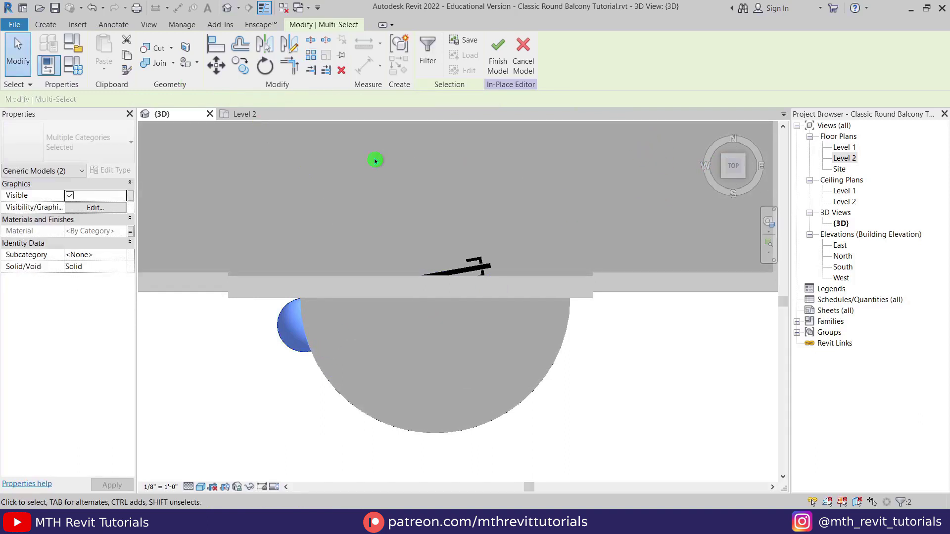
Step: Set the work plane to Level 1
click(51, 29)
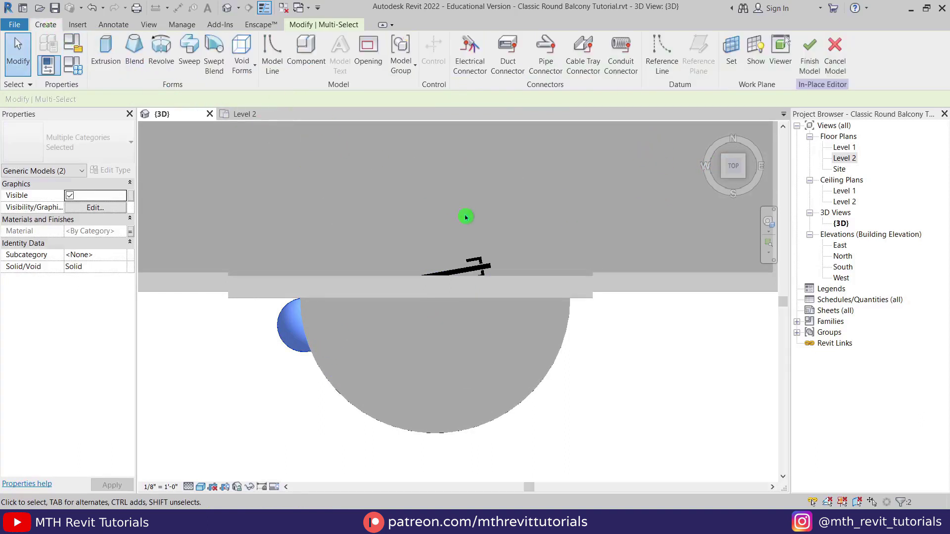
scroll(465, 217, down, 4)
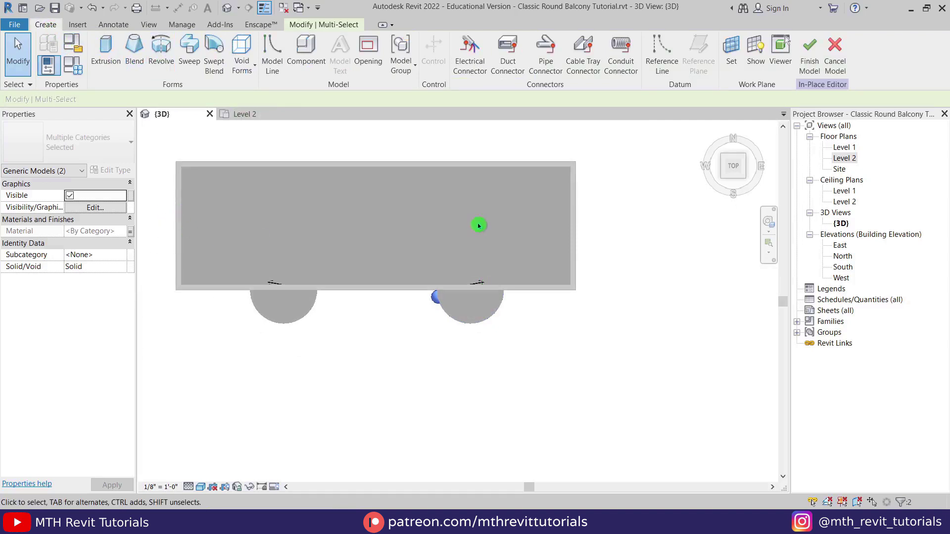
scroll(478, 226, up, 4)
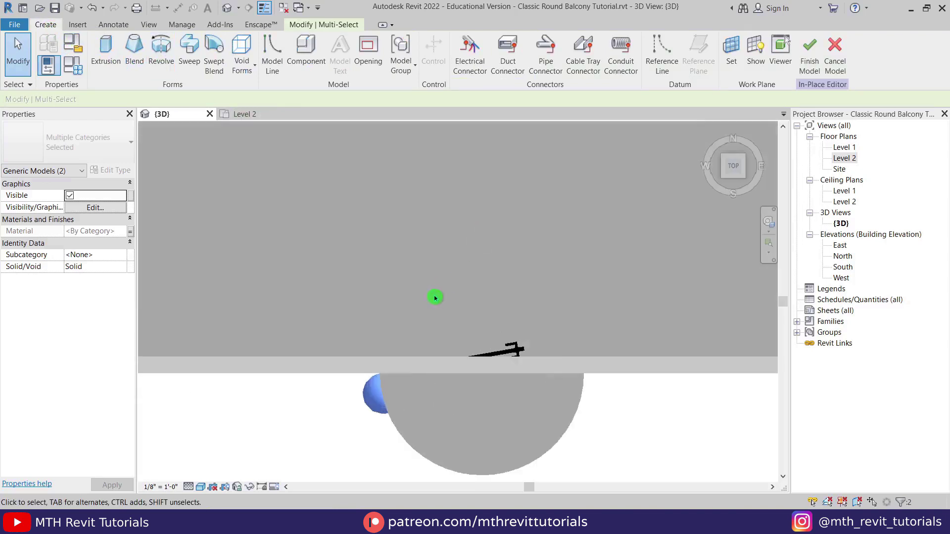
click(730, 63)
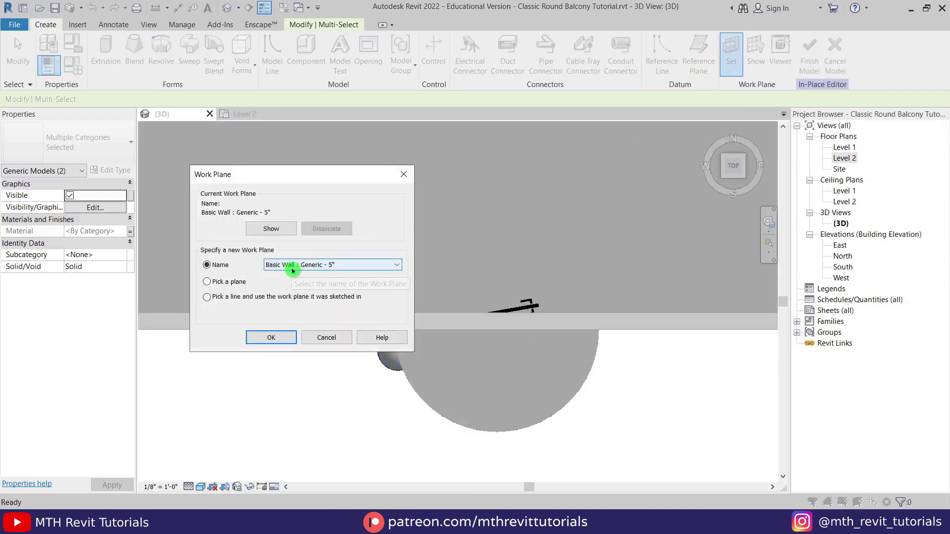
click(334, 265)
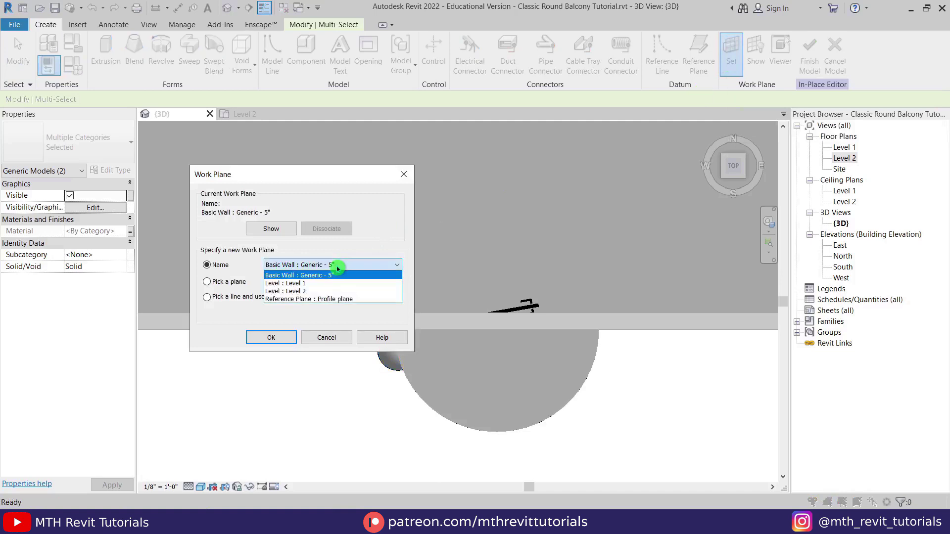
click(317, 284)
click(271, 338)
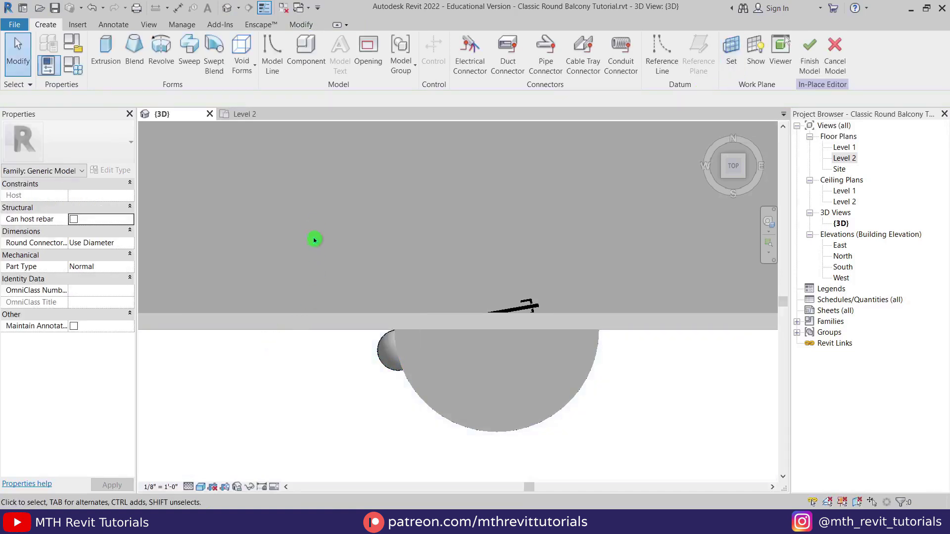
Step: Start a radial array of the cap and rib with its rotation center at the center of the slab's arc
drag(319, 416, 565, 262)
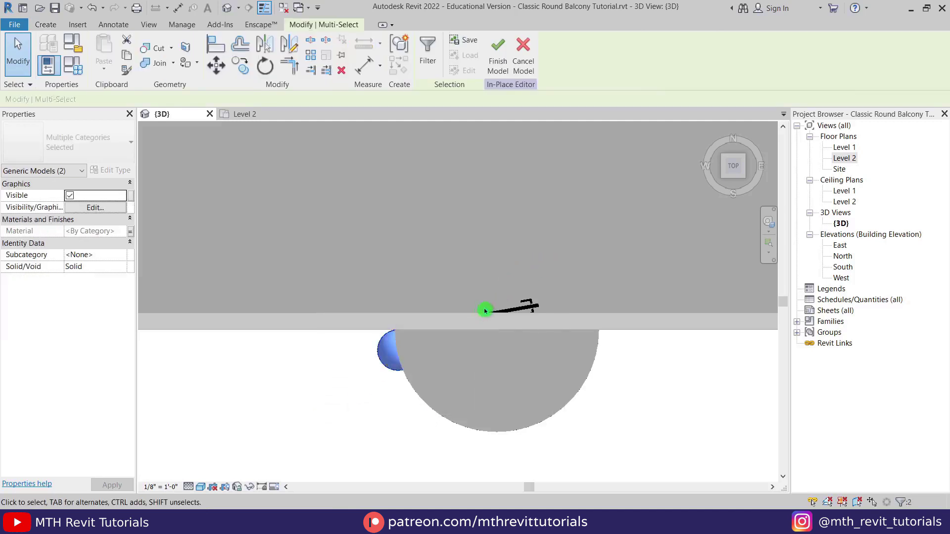
key(a)
key(r)
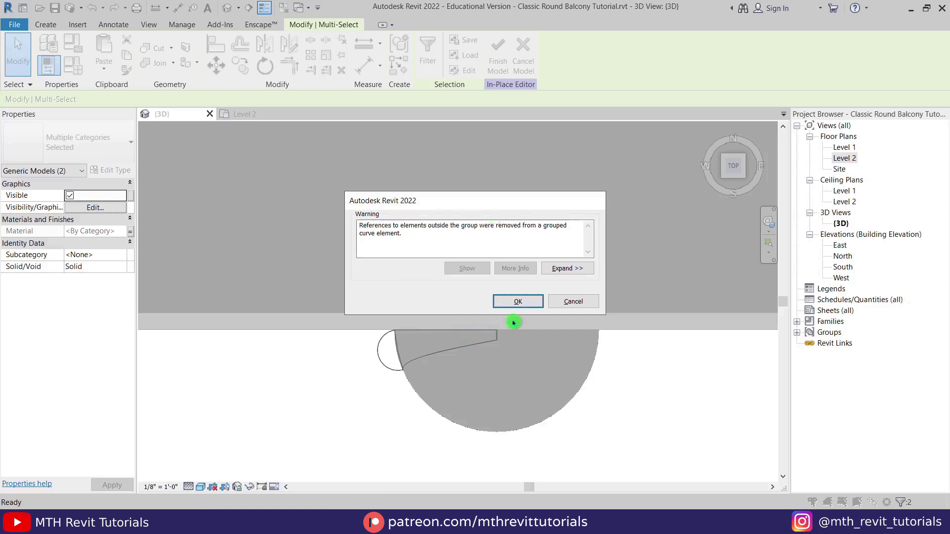
click(524, 304)
key(a)
key(r)
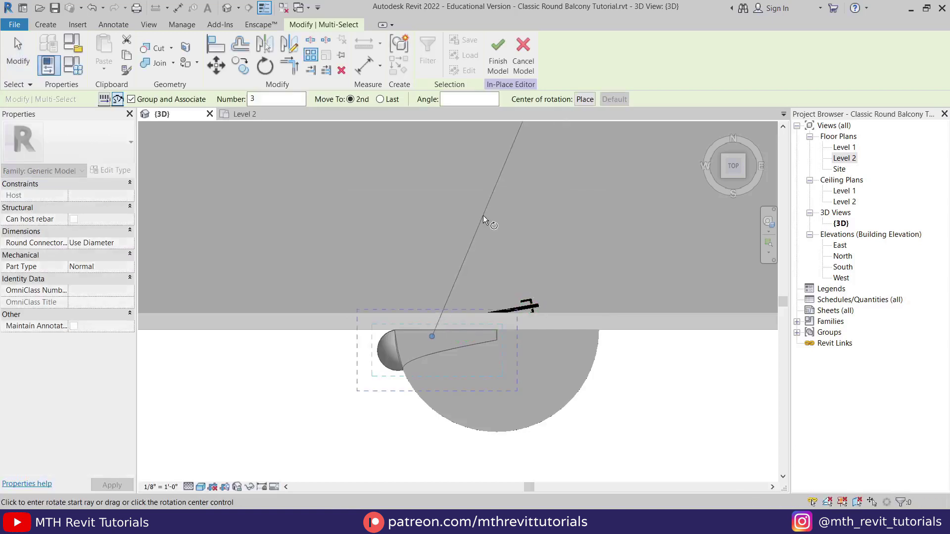
click(117, 102)
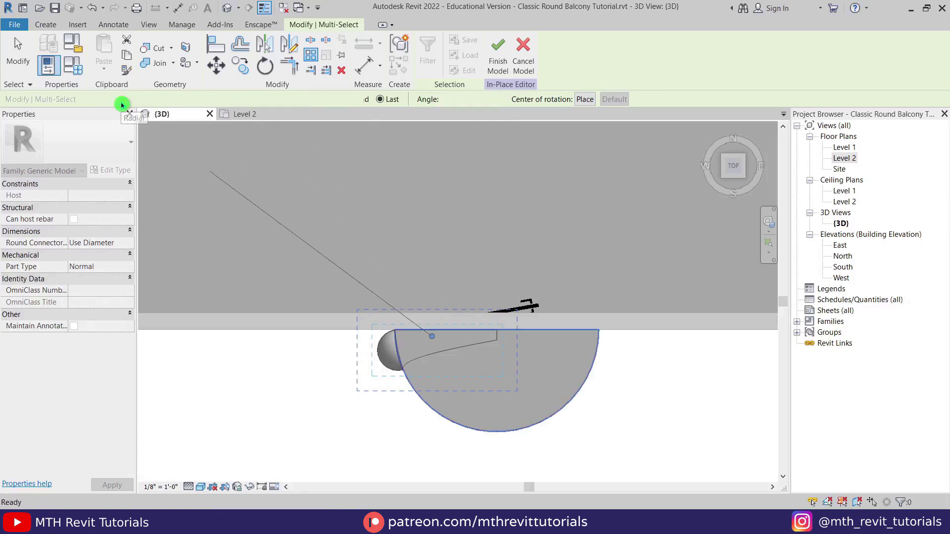
click(339, 106)
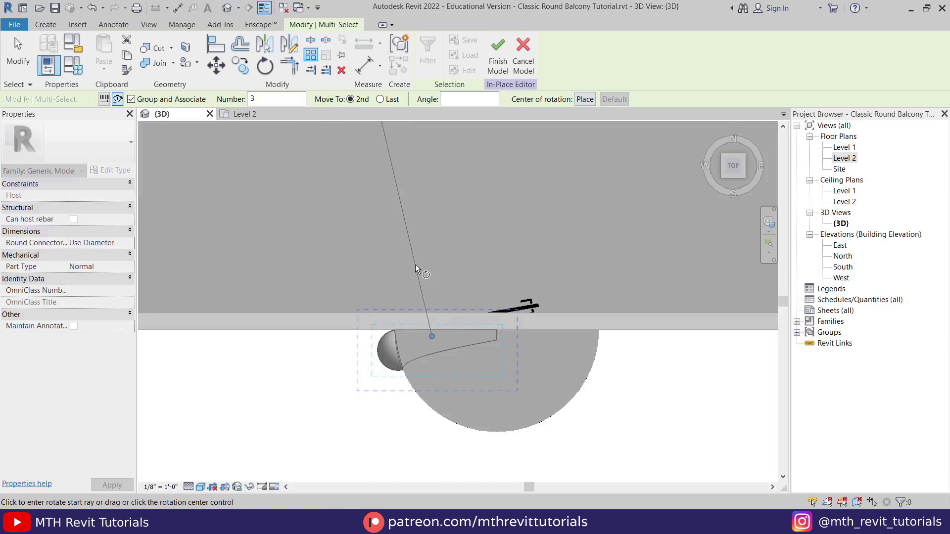
click(537, 110)
click(587, 101)
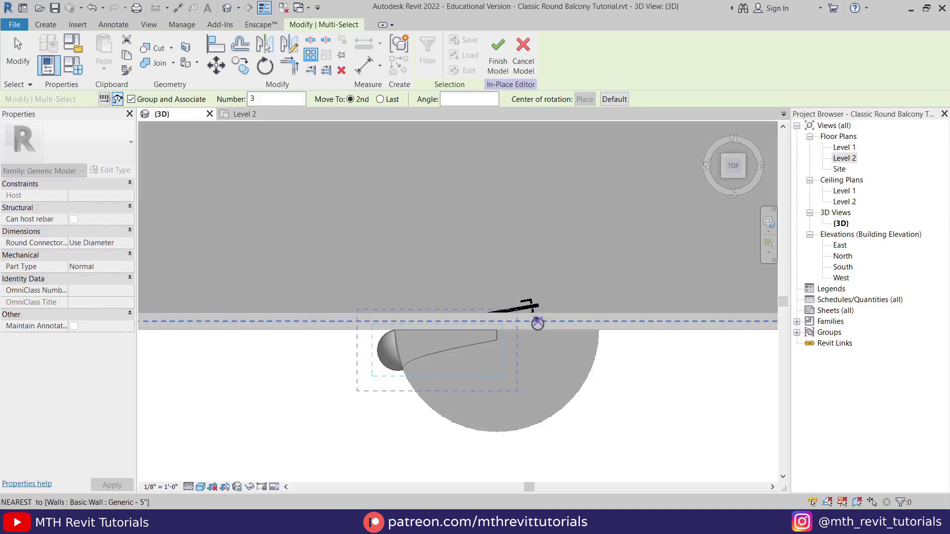
middle_drag(536, 322, 536, 282)
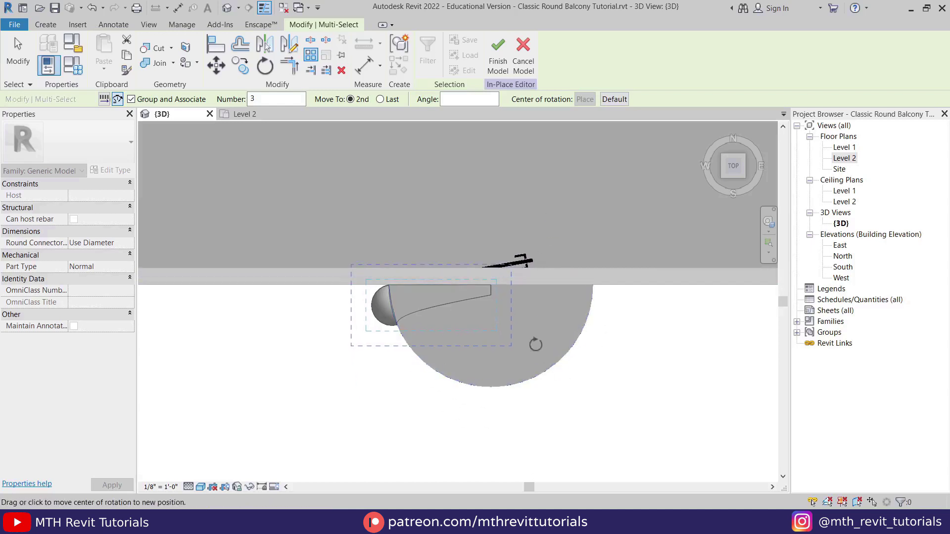
key(s)
key(c)
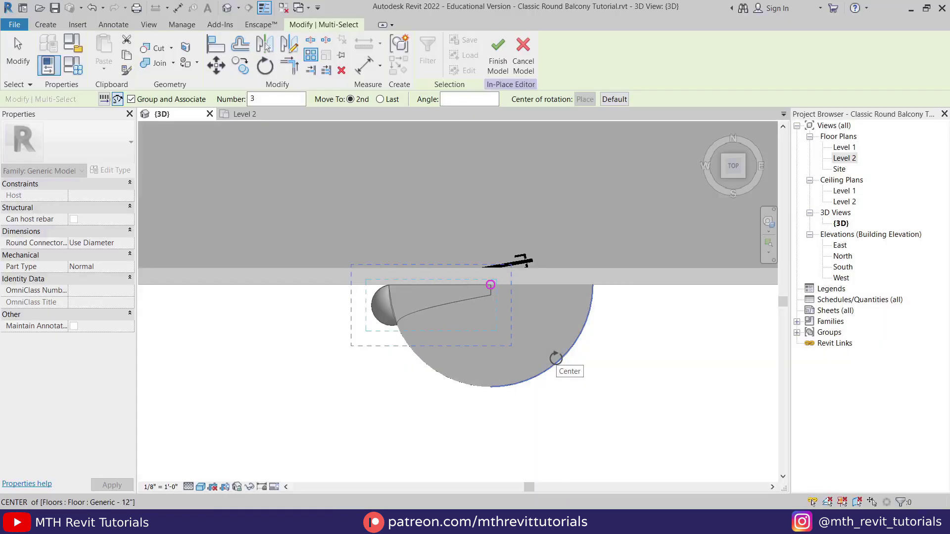
click(556, 359)
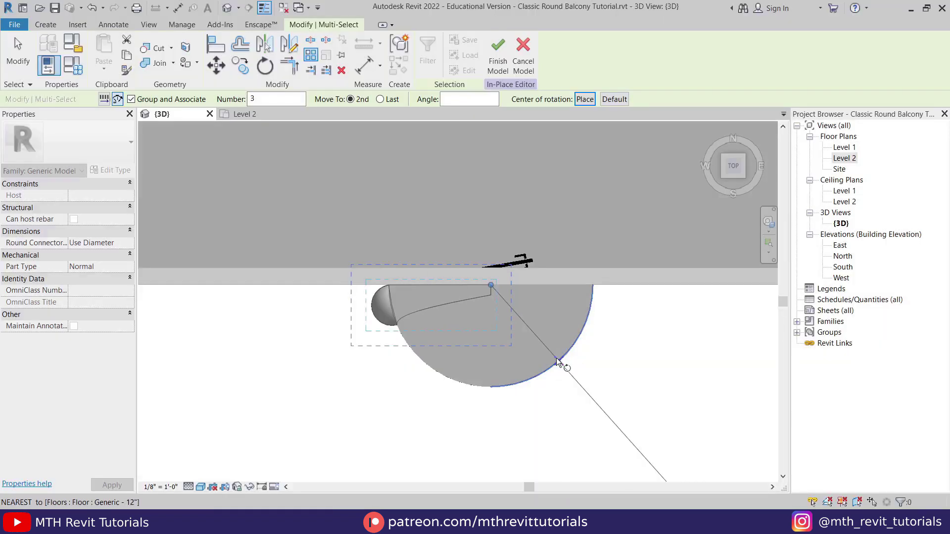
Step: Array the capped rib around the slab, spacing it from the wall line to the rib's front corner, with a count of 7
scroll(494, 321, up, 2)
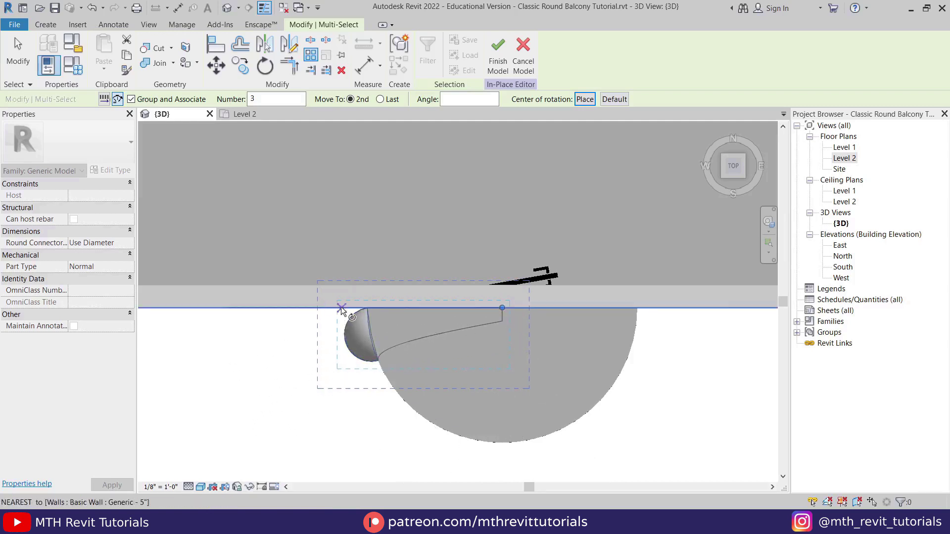
click(339, 309)
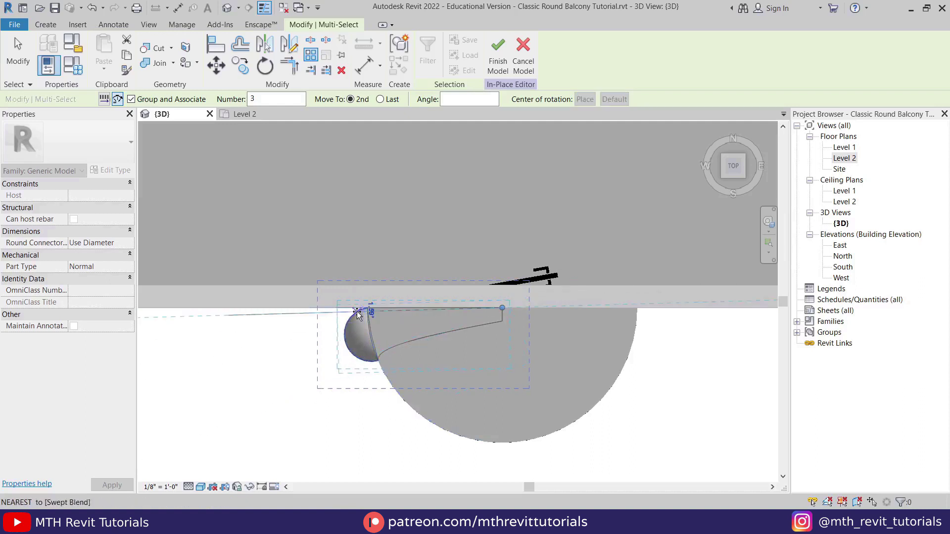
click(378, 361)
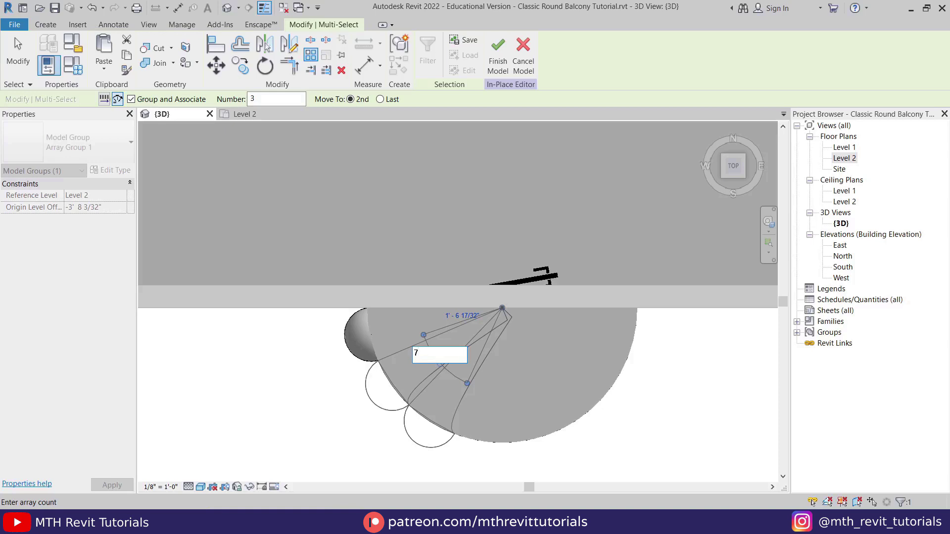
text(7)
key(Return)
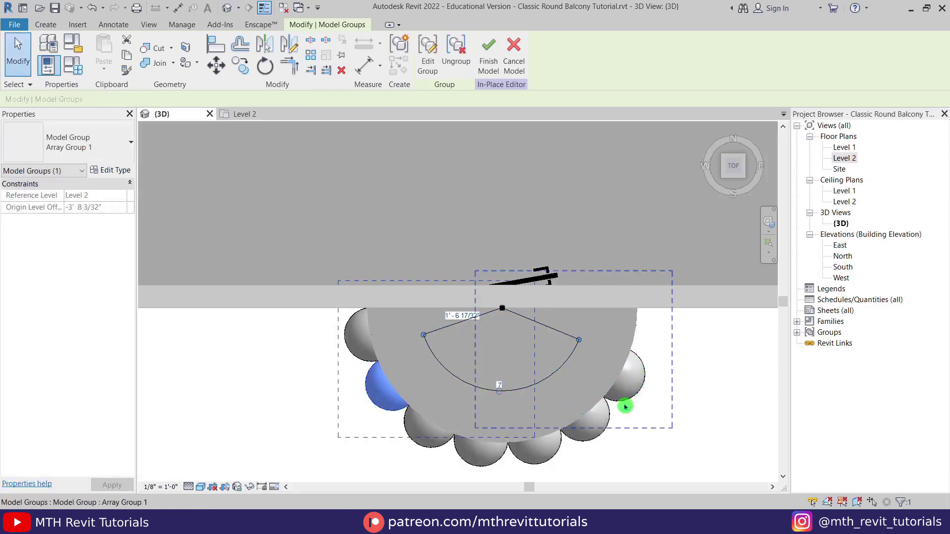
Step: Set the rib array's count to 8 and check the full ring of ribs in a perspective-like angled view
click(501, 389)
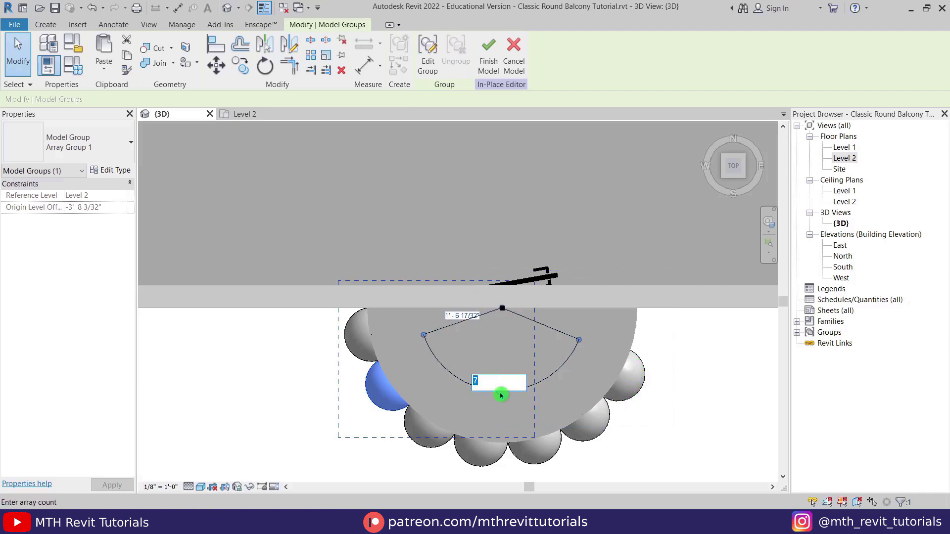
text(8)
key(Return)
key(Escape)
shift+middle_drag(511, 401, 547, 401)
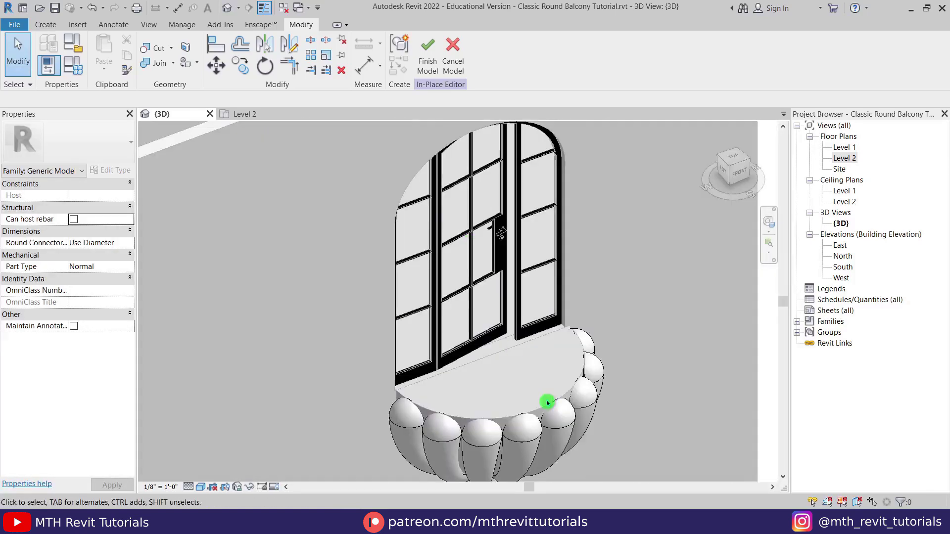
Step: Finish the in-place balcony model and check the Mat 1 material parameter in its type properties
click(429, 72)
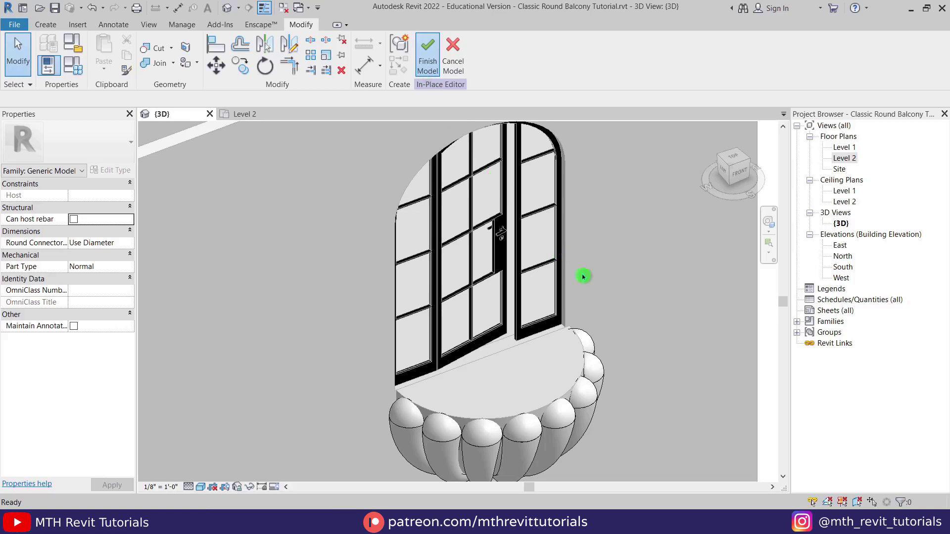
click(598, 417)
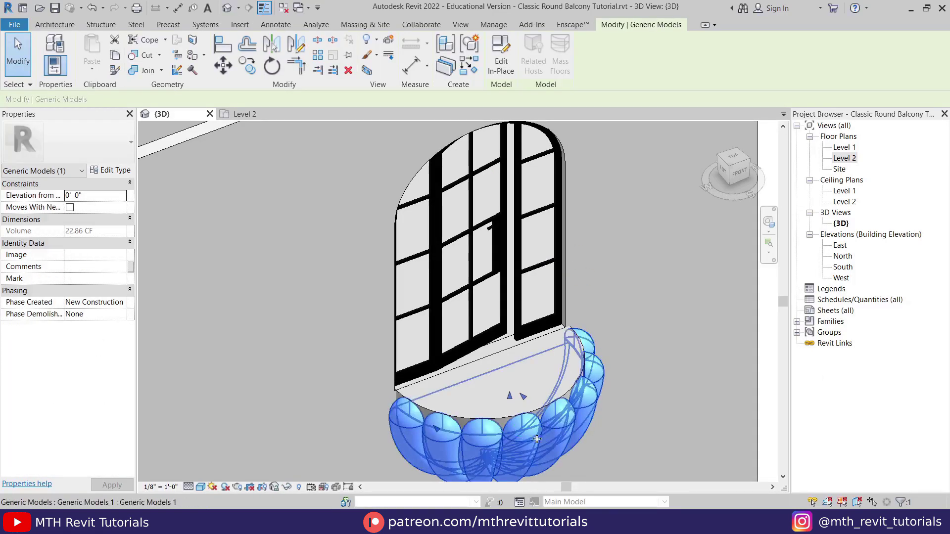
click(127, 198)
click(119, 171)
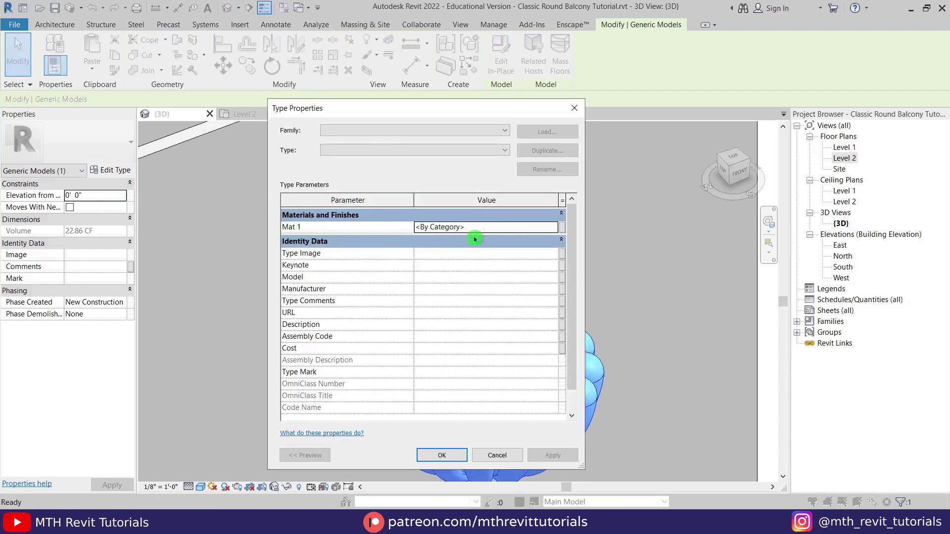
click(498, 455)
click(611, 378)
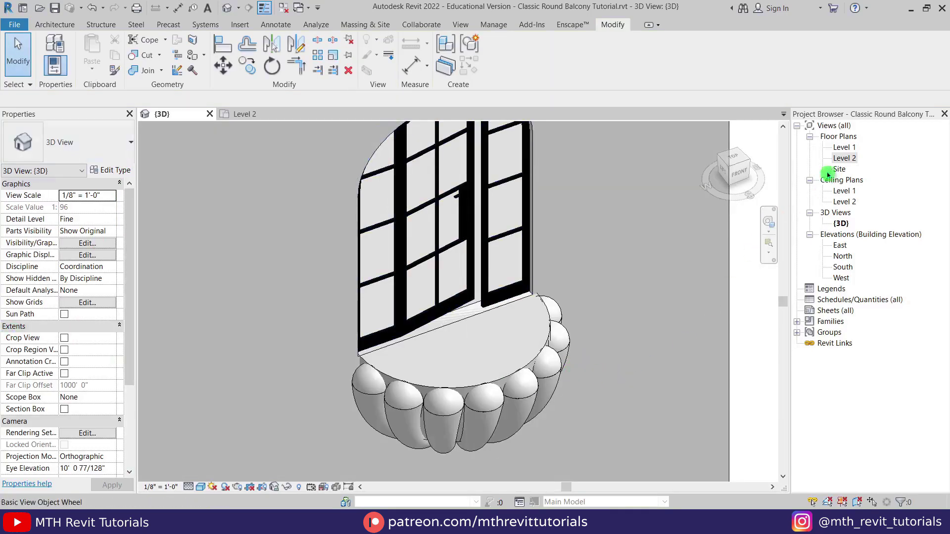
Step: Create a Juliette Balcony railing on the Level 2 plan with its path picked from the slab's arc at a 2" inward offset
double_click(844, 158)
scroll(452, 356, down, 6)
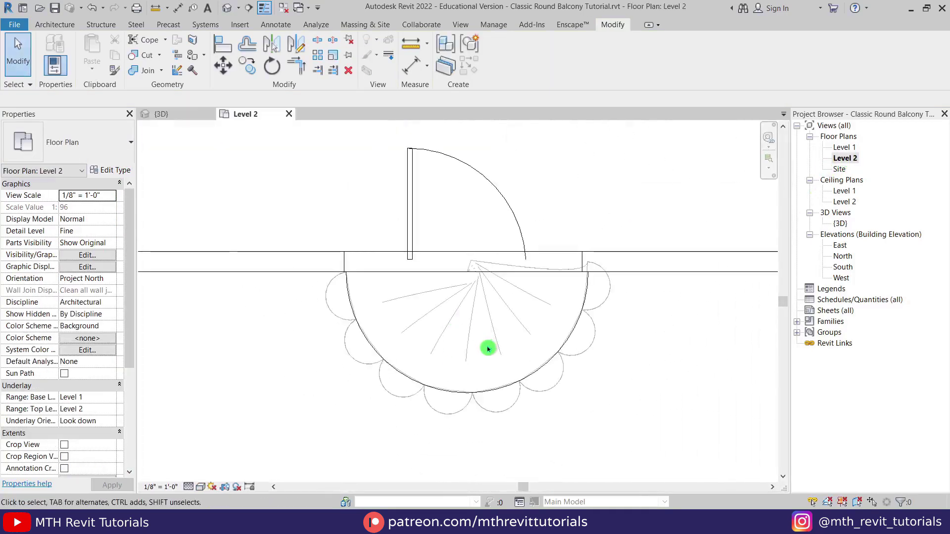
scroll(384, 316, down, 1)
click(54, 24)
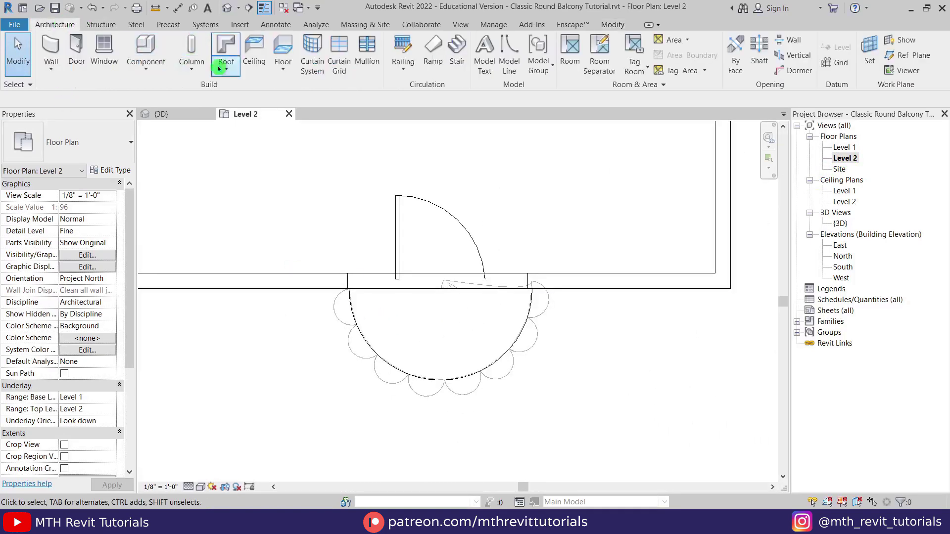
click(402, 54)
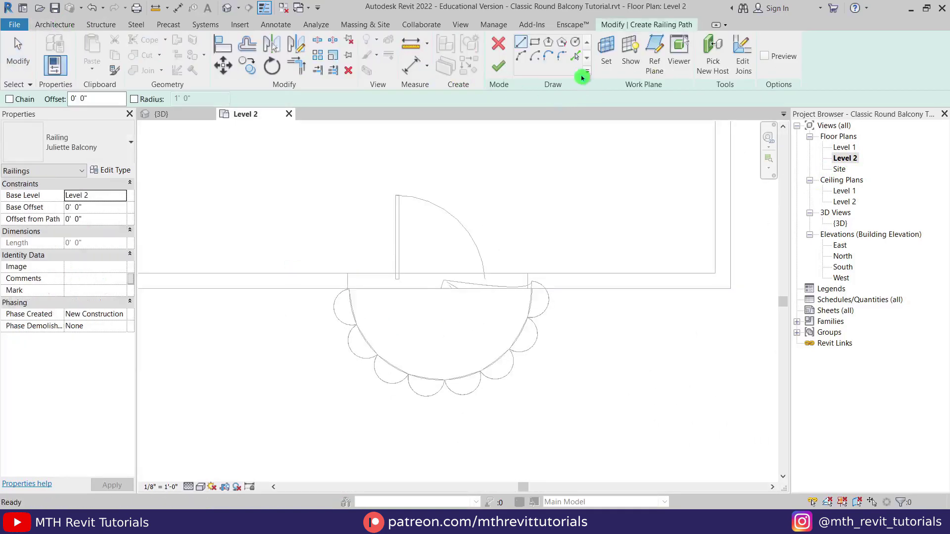
click(571, 59)
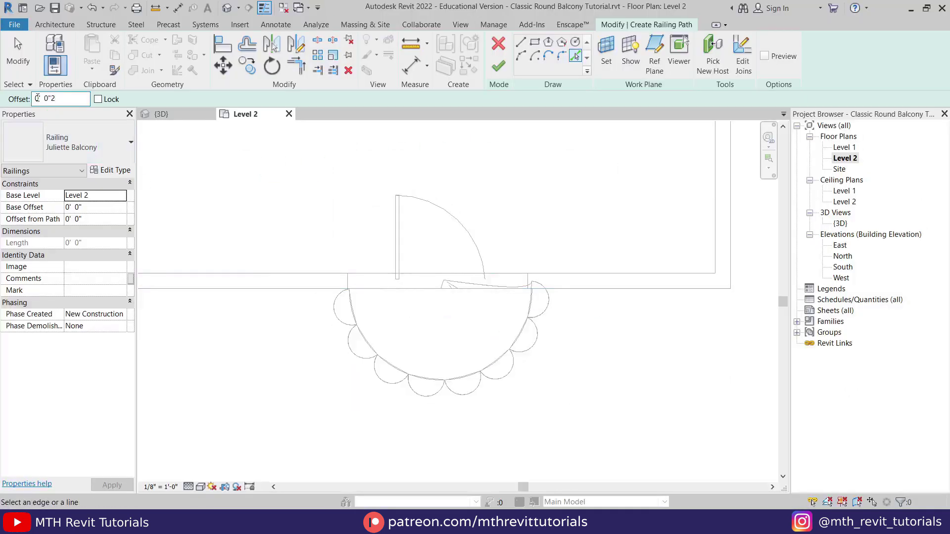
click(462, 379)
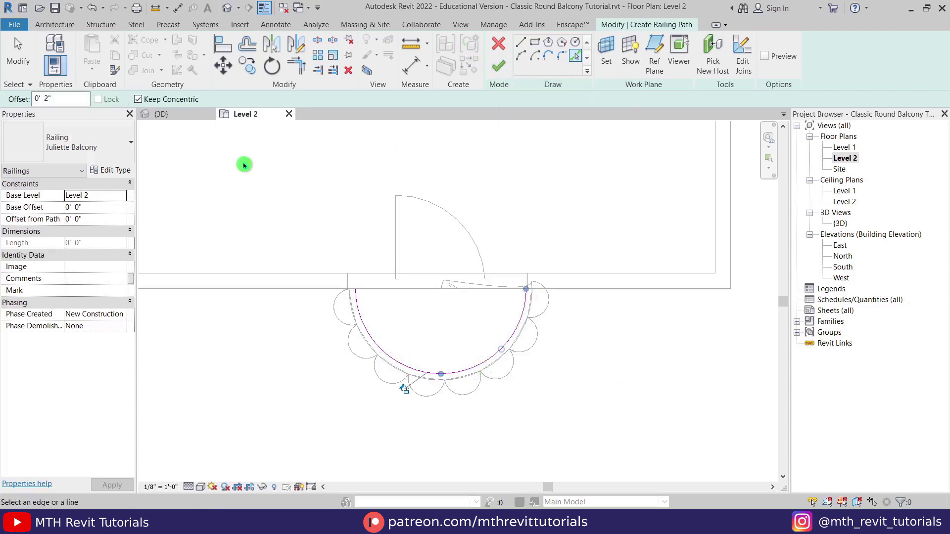
click(498, 66)
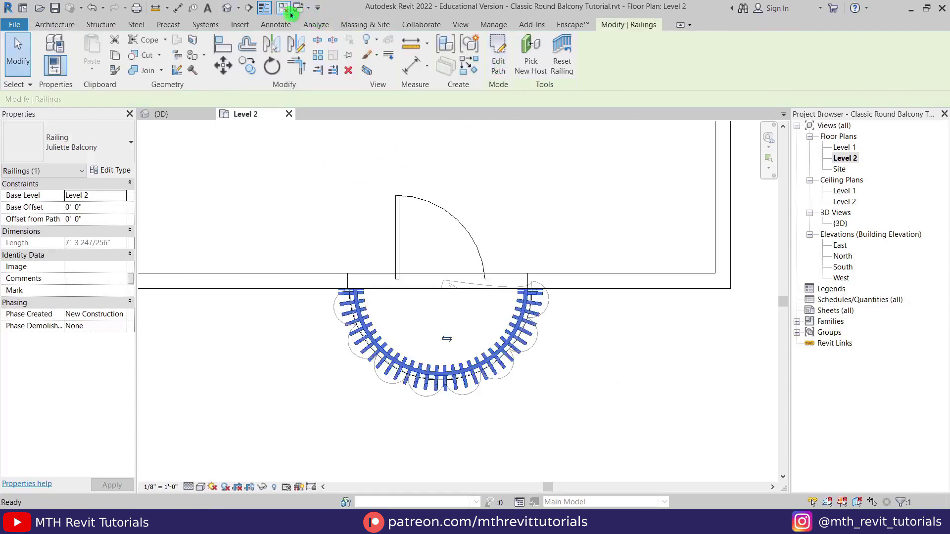
Step: Inspect the new railing around the balcony in the 3D view, opening and closing its path sketch
click(232, 9)
shift+middle_drag(613, 371, 356, 383)
shift+middle_drag(370, 439, 488, 409)
scroll(487, 277, up, 3)
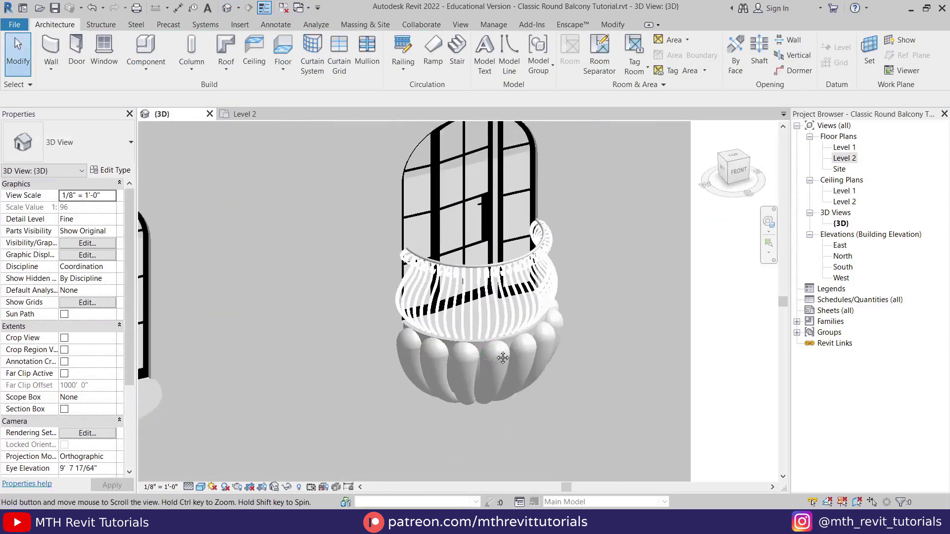
click(487, 274)
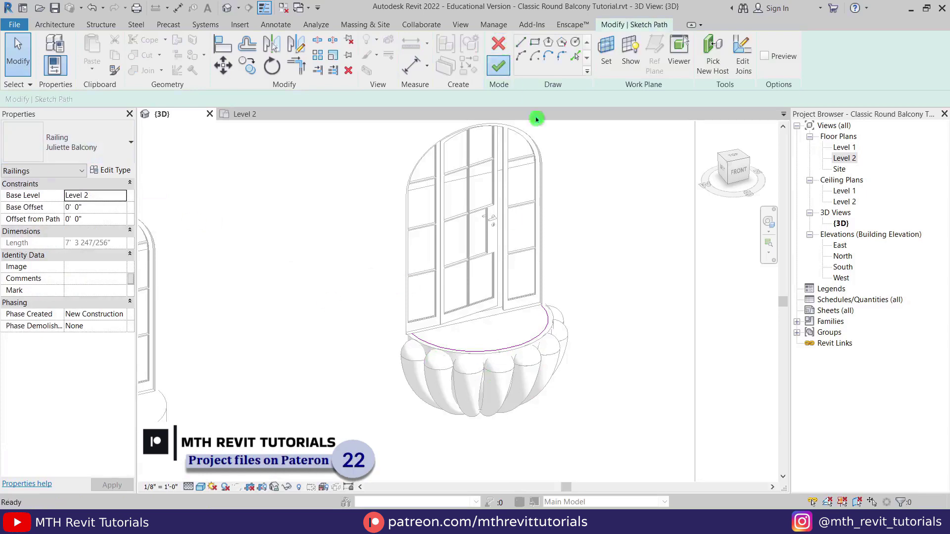
click(585, 315)
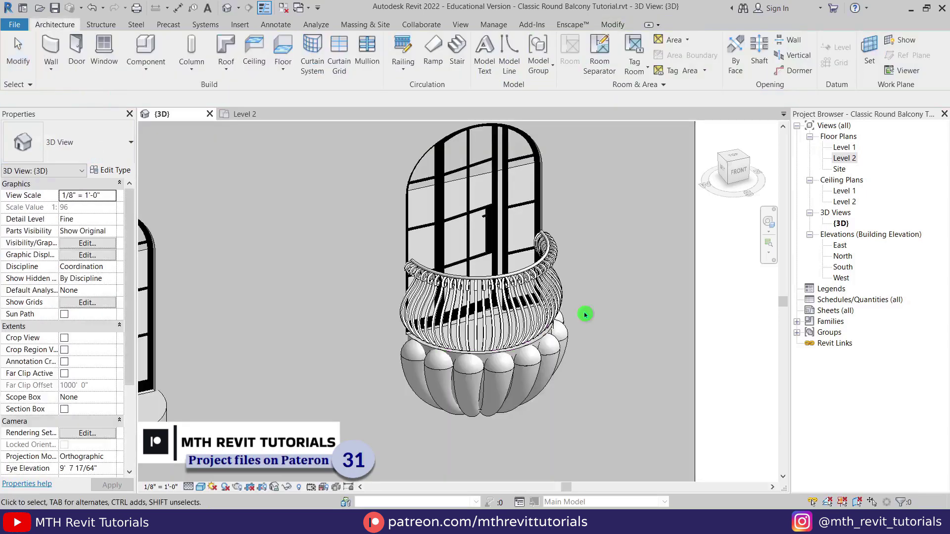
Step: Change the balcony railing's type to Handrail - Rectangular 4 and view the balcony on the whole wall
click(562, 299)
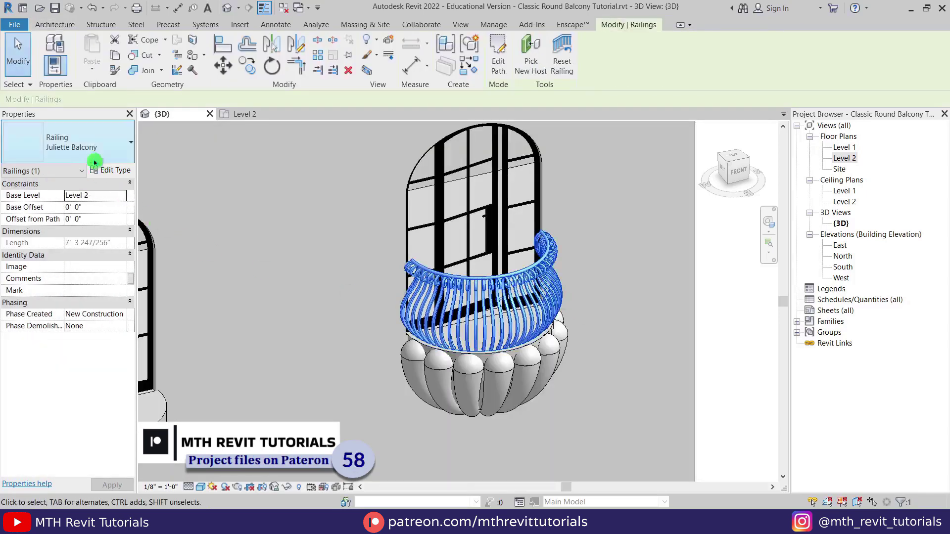
click(94, 158)
click(117, 291)
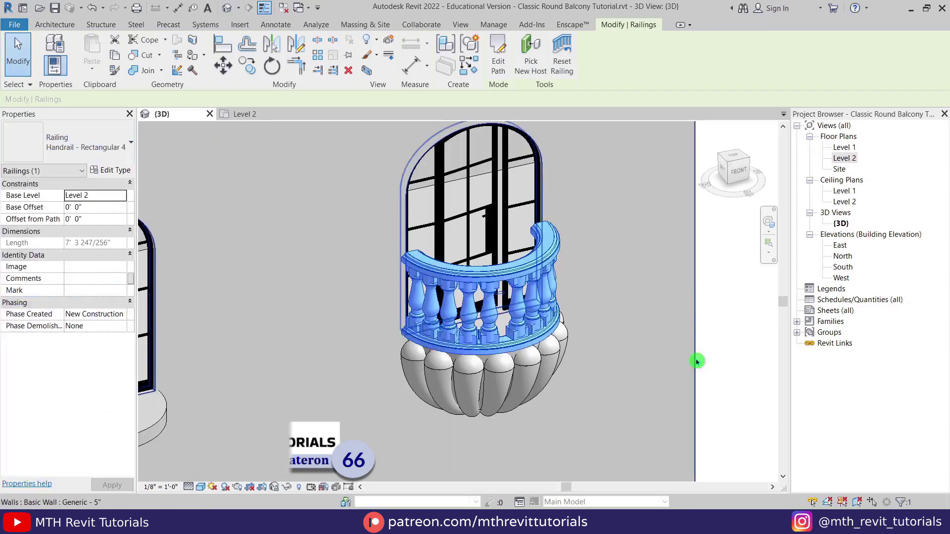
click(653, 344)
scroll(652, 343, down, 3)
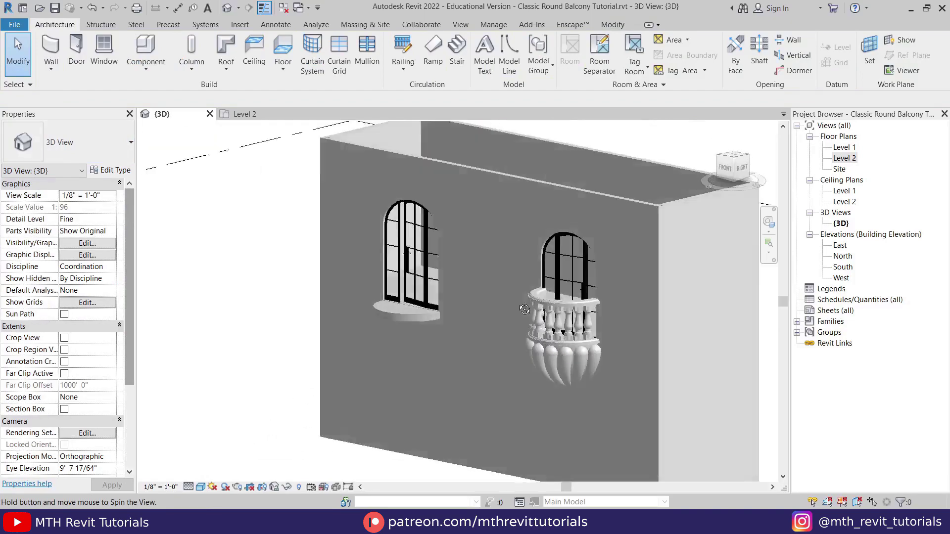